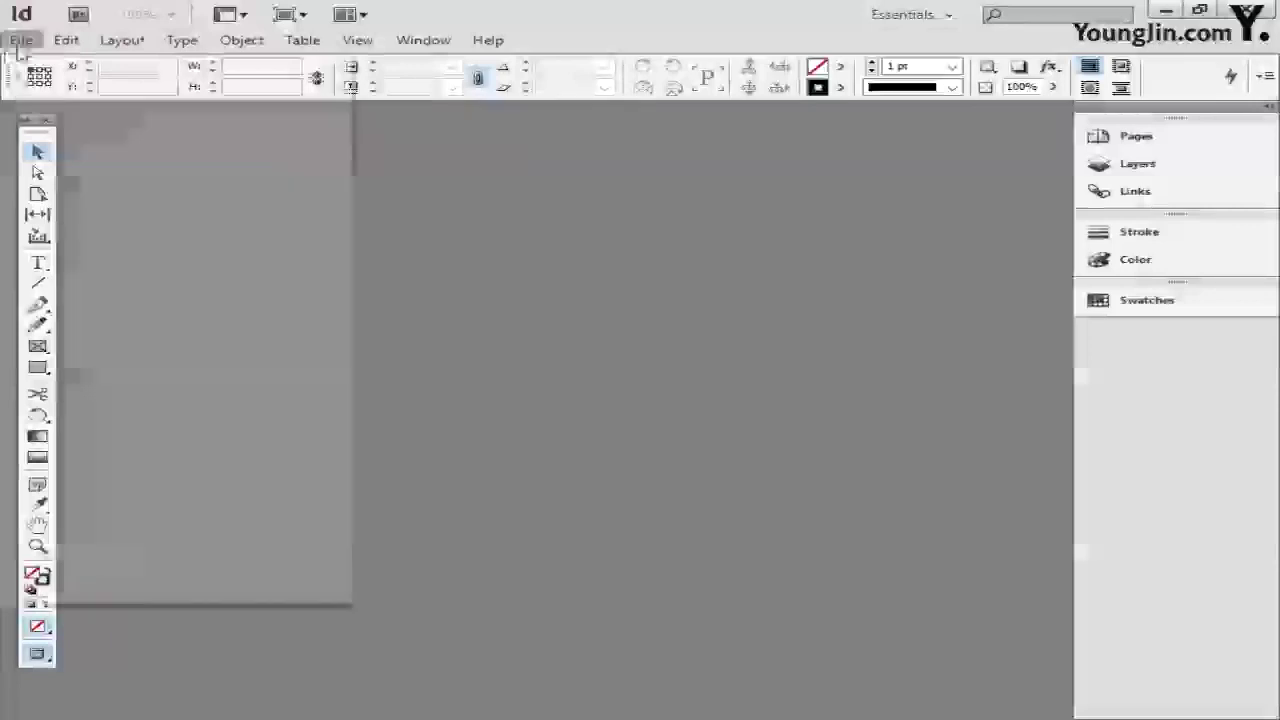
# - Start a new print document with facing pages turned off and the page size set to A4
pyautogui.moveTo(60, 62)
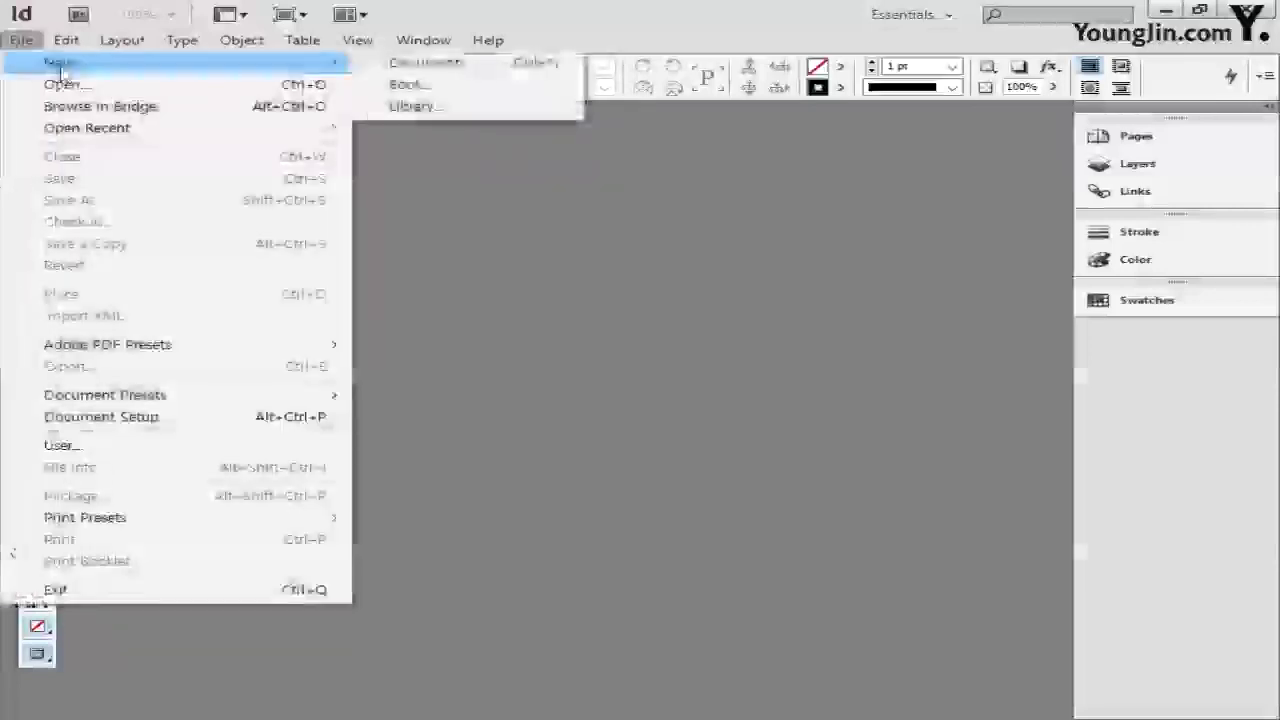
pyautogui.click(420, 63)
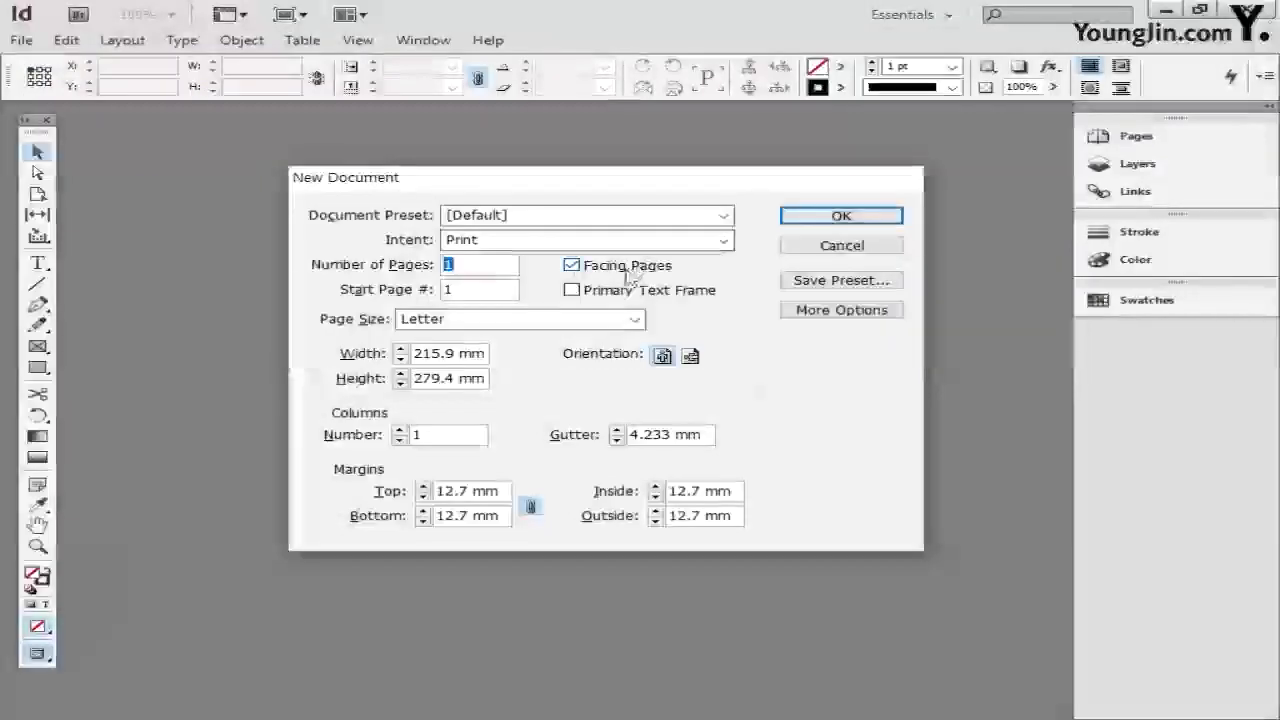
pyautogui.click(571, 265)
pyautogui.click(634, 320)
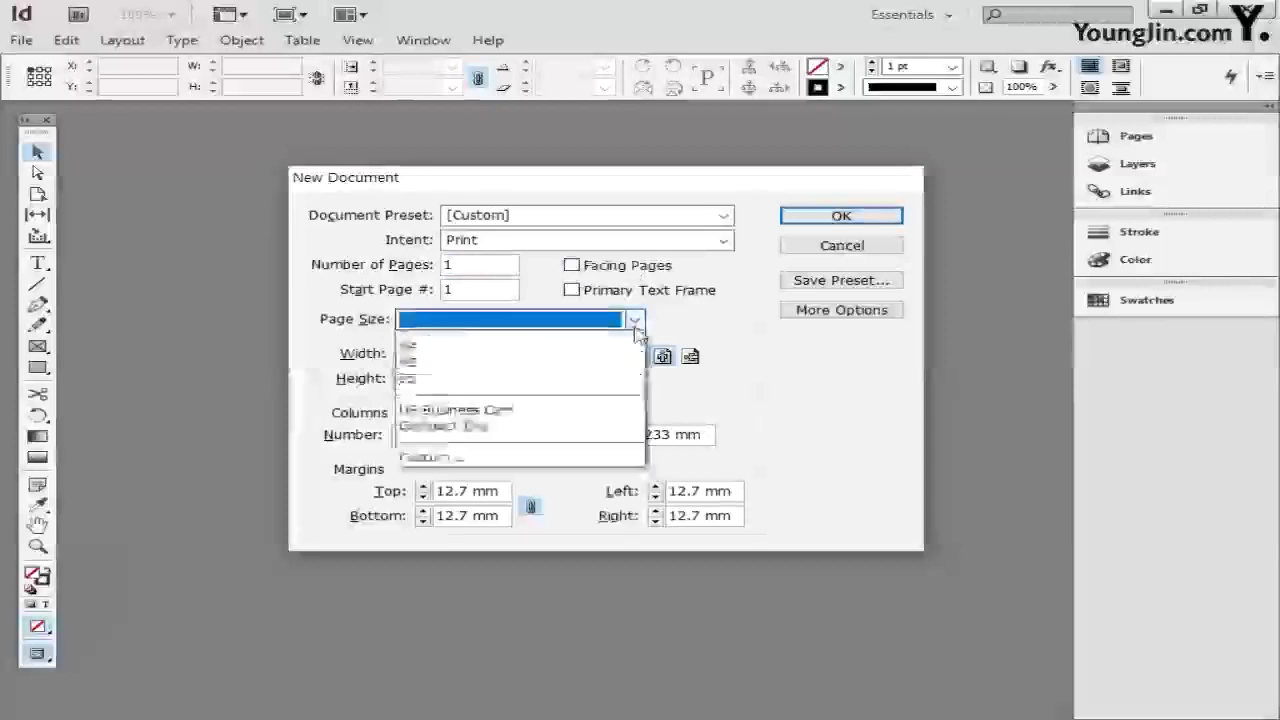
pyautogui.click(478, 450)
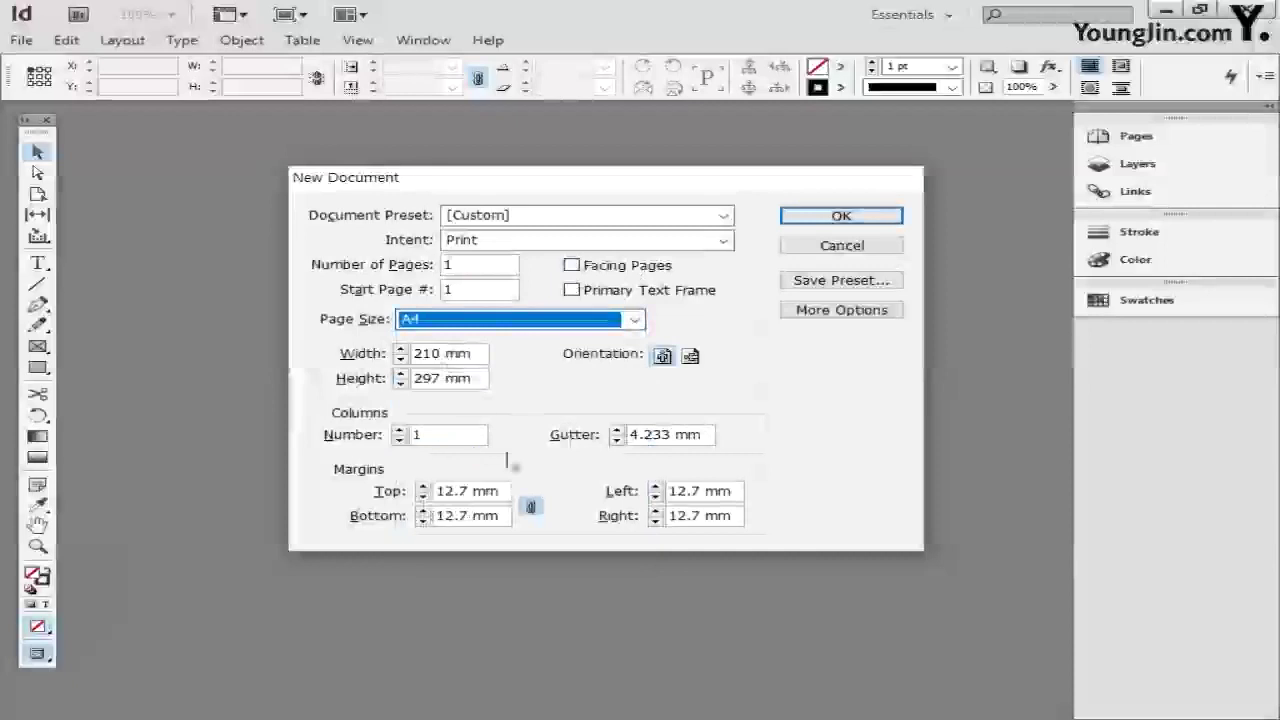
# - Unlink the margins, set top and bottom to 25.5 mm and left and right to 22 mm, and create the document
pyautogui.click(531, 508)
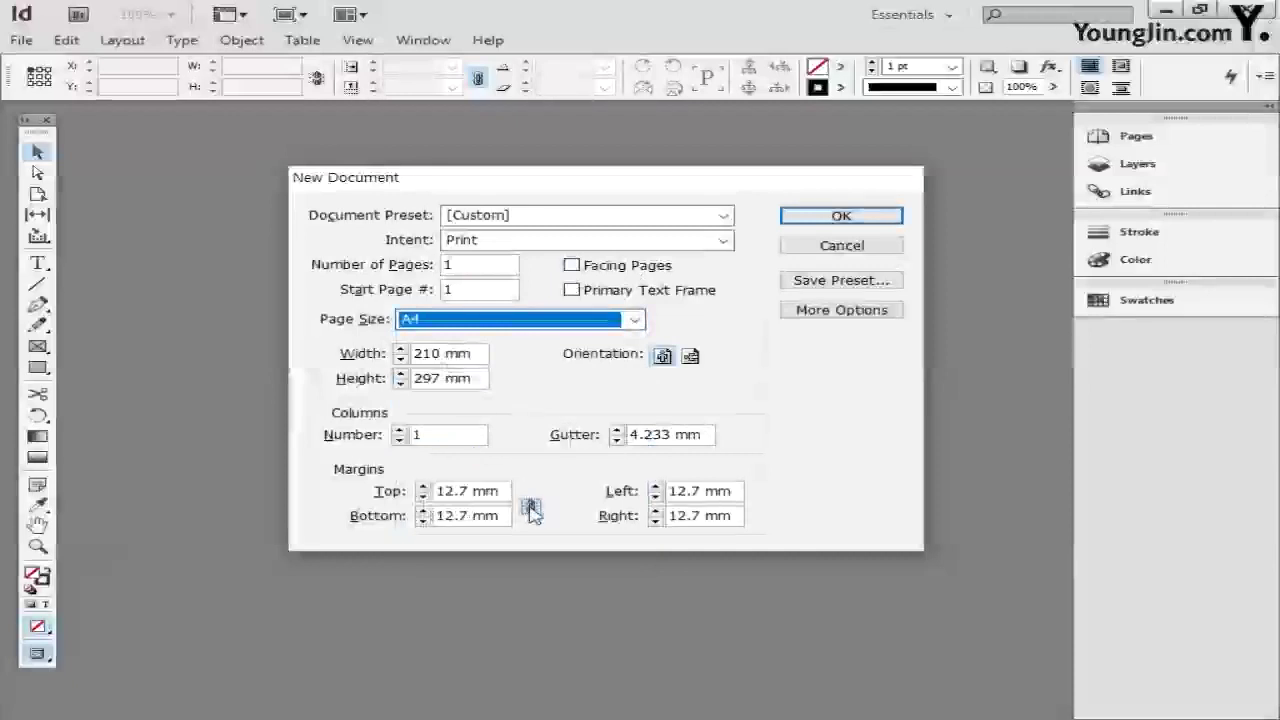
pyautogui.moveTo(474, 491); pyautogui.dragTo(398, 500)
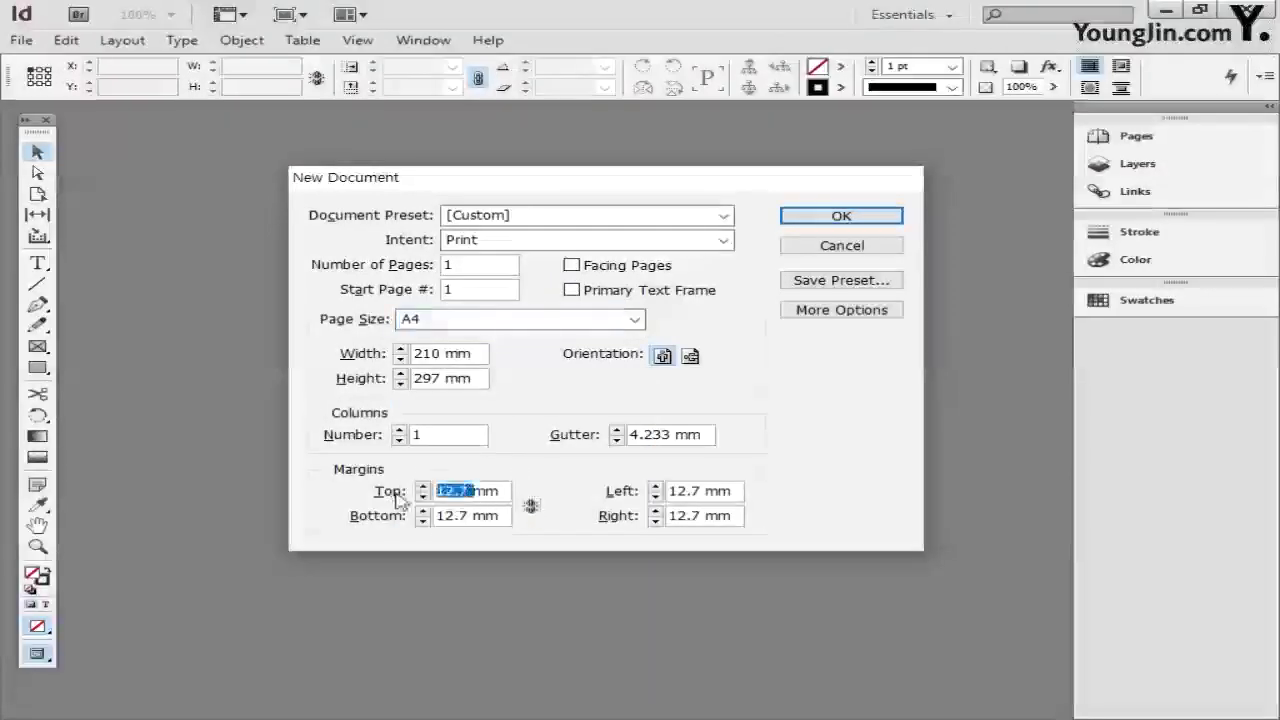
pyautogui.write('25.5')
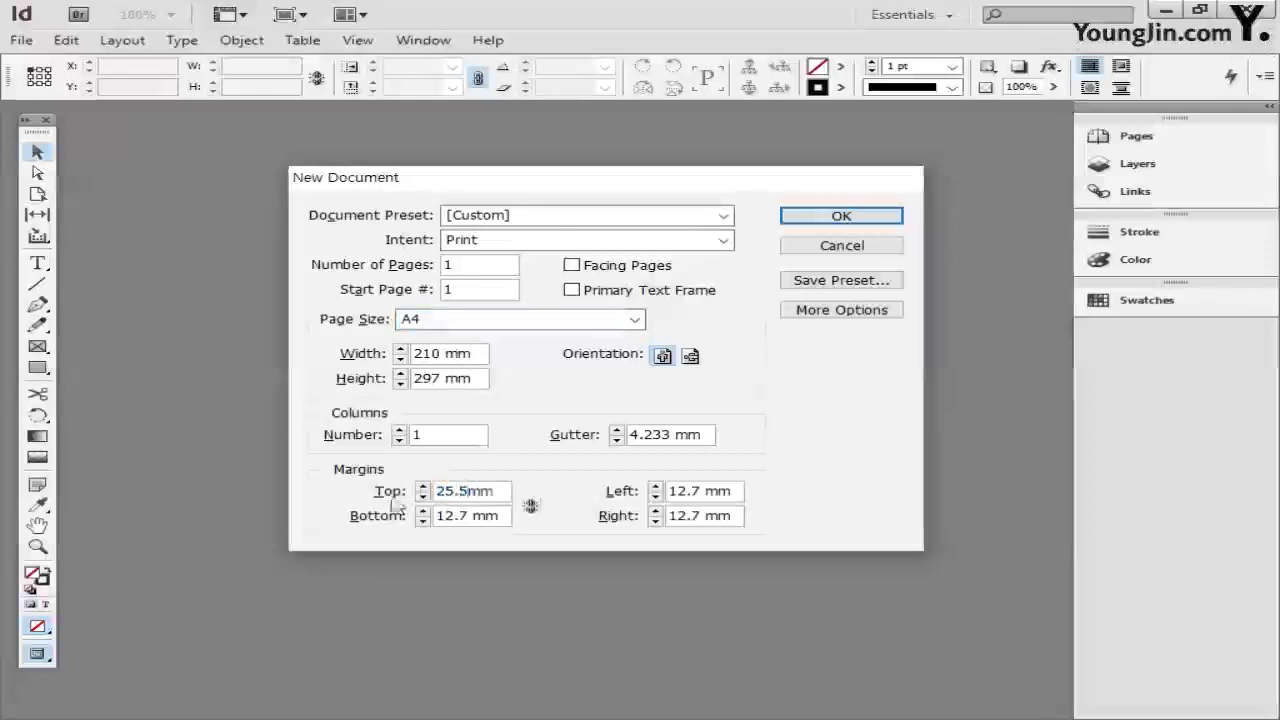
pyautogui.moveTo(471, 517); pyautogui.dragTo(409, 522)
pyautogui.write('25.5')
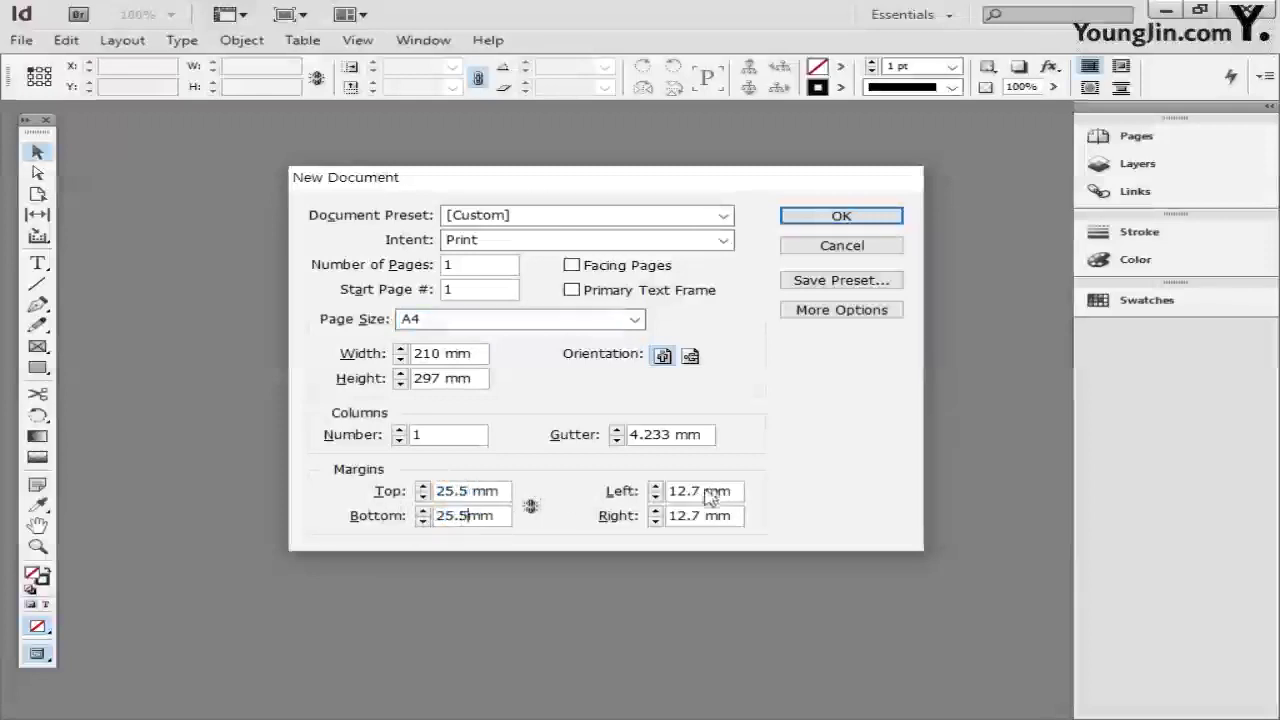
pyautogui.moveTo(706, 491); pyautogui.dragTo(638, 505)
pyautogui.write('22')
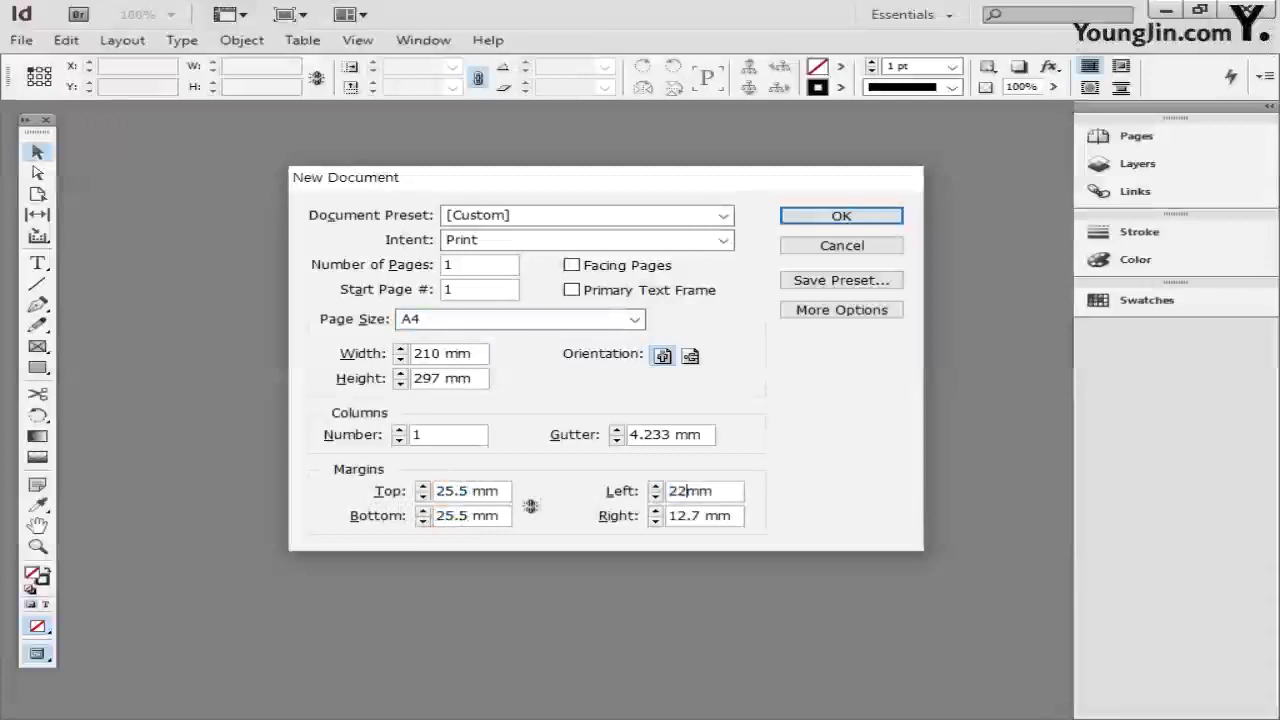
pyautogui.moveTo(711, 520); pyautogui.dragTo(638, 525)
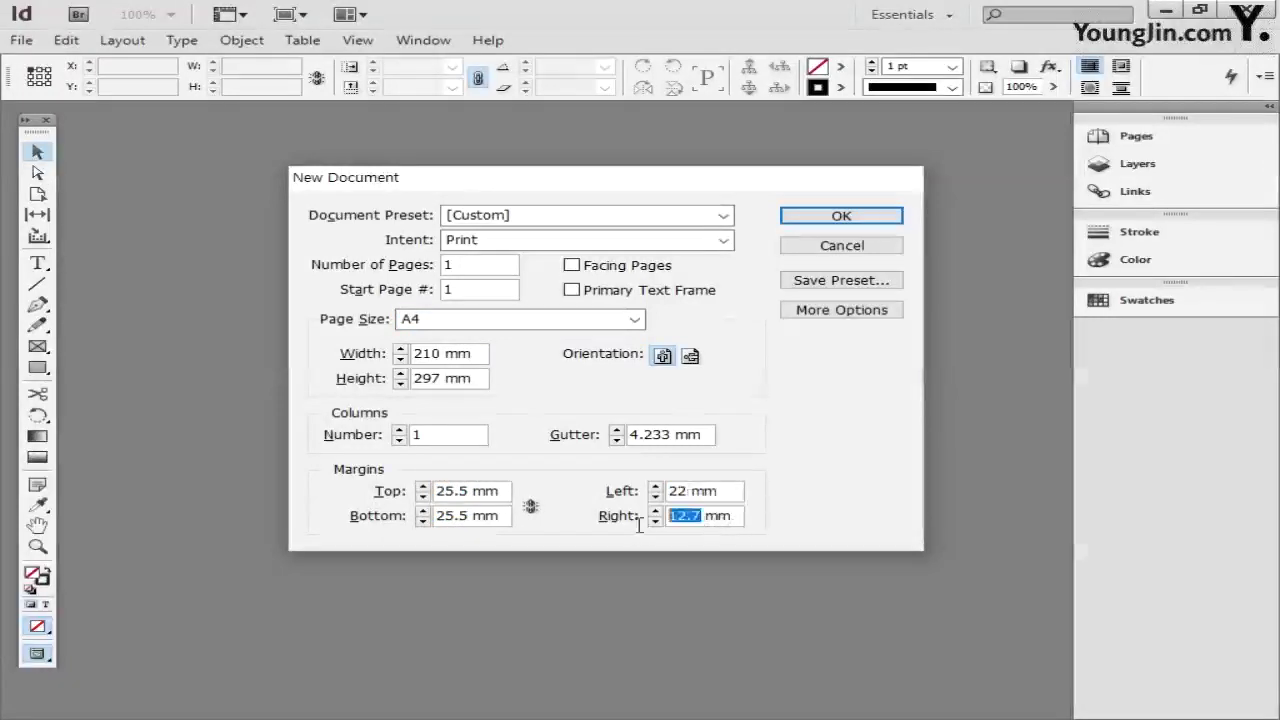
pyautogui.write('22')
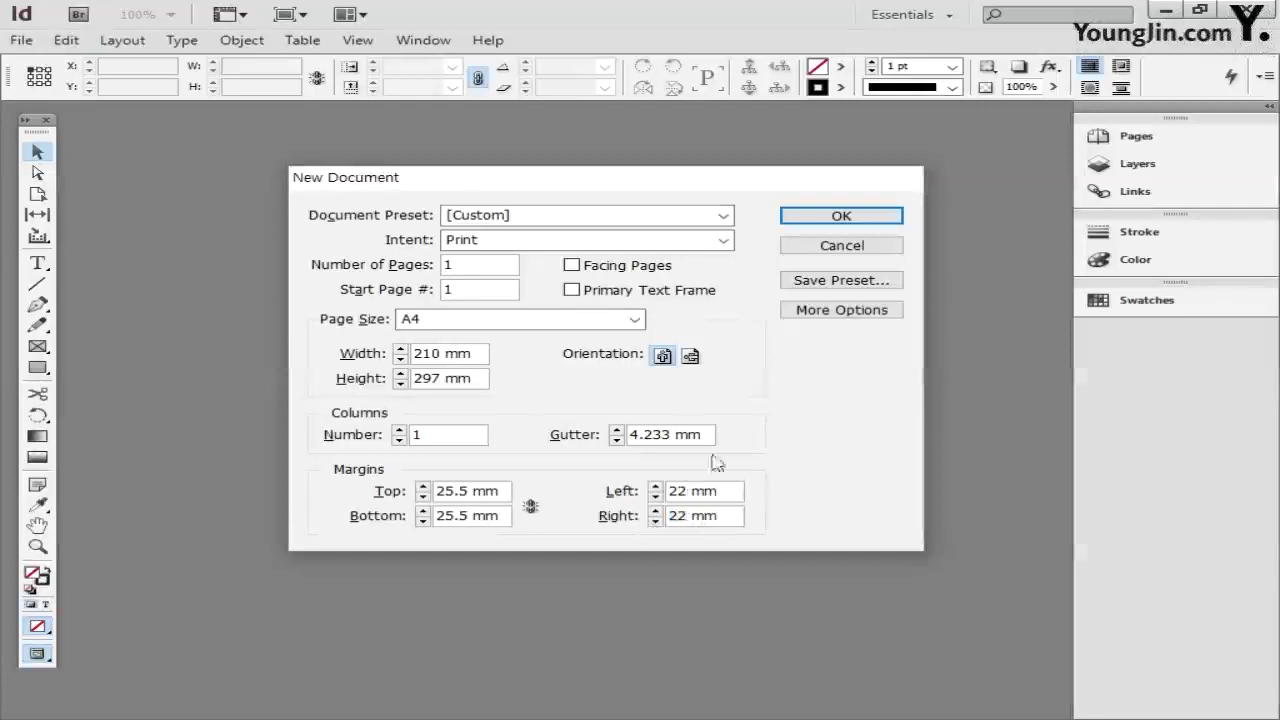
pyautogui.click(840, 215)
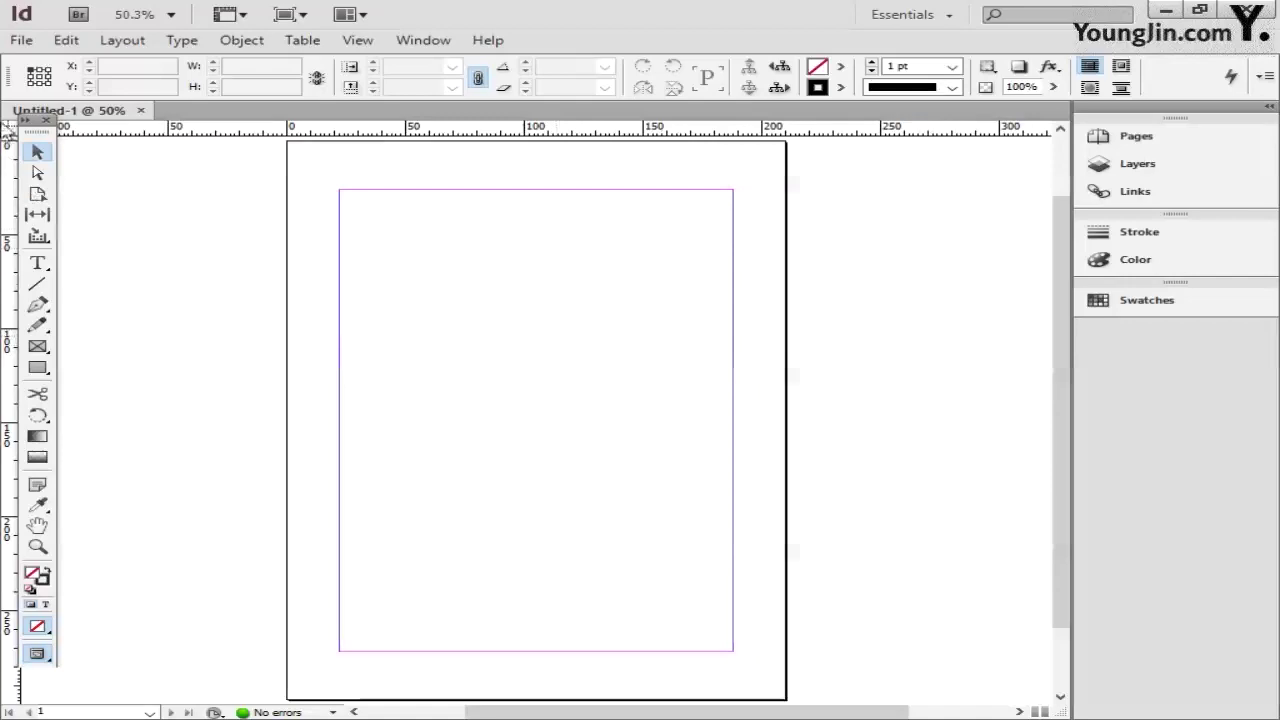
# - Move the ruler zero point to the upper-left margin corner and place a vertical guide at X 3 mm
pyautogui.moveTo(12, 124); pyautogui.dragTo(340, 189)
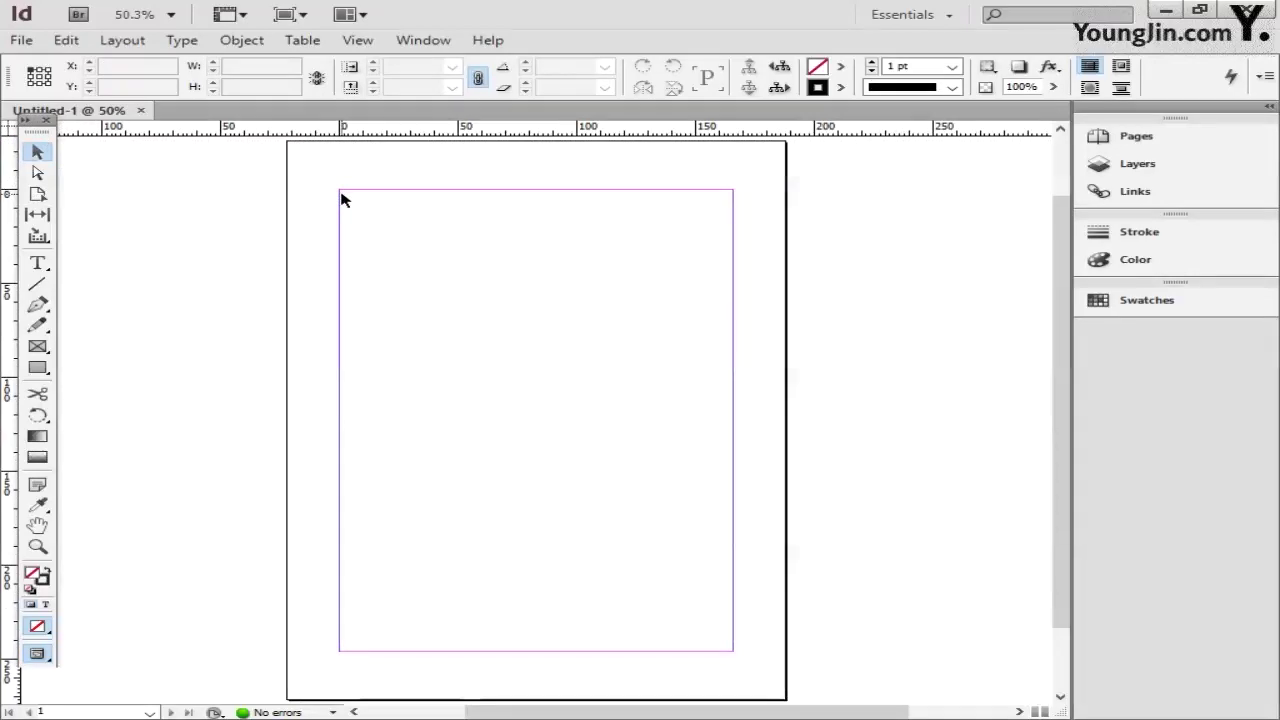
pyautogui.click(38, 547)
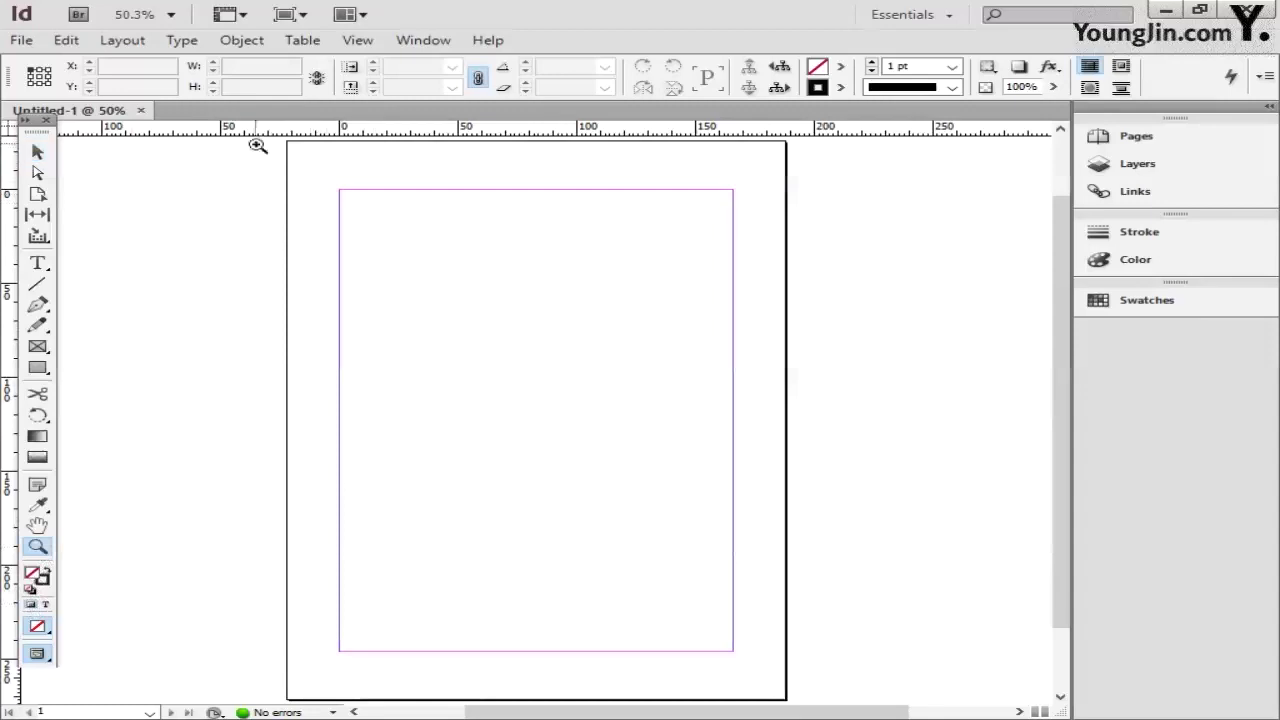
pyautogui.moveTo(266, 140); pyautogui.dragTo(400, 235)
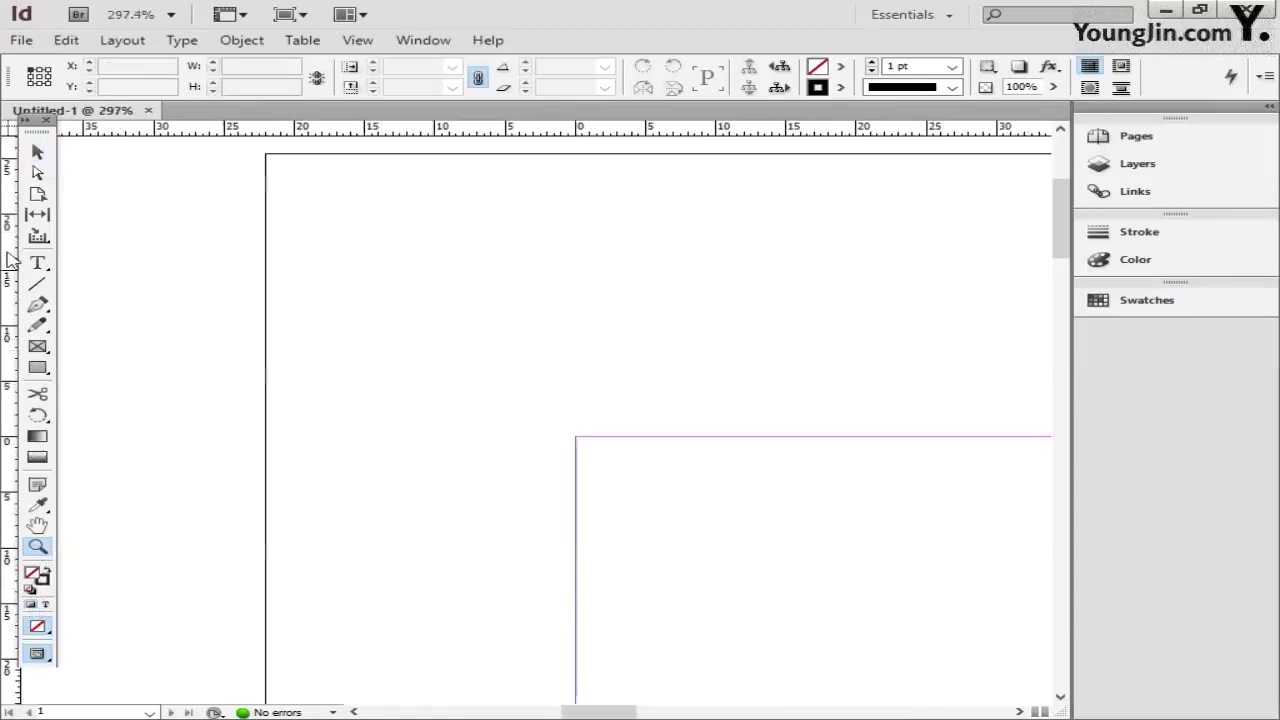
pyautogui.moveTo(8, 251); pyautogui.dragTo(663, 348)
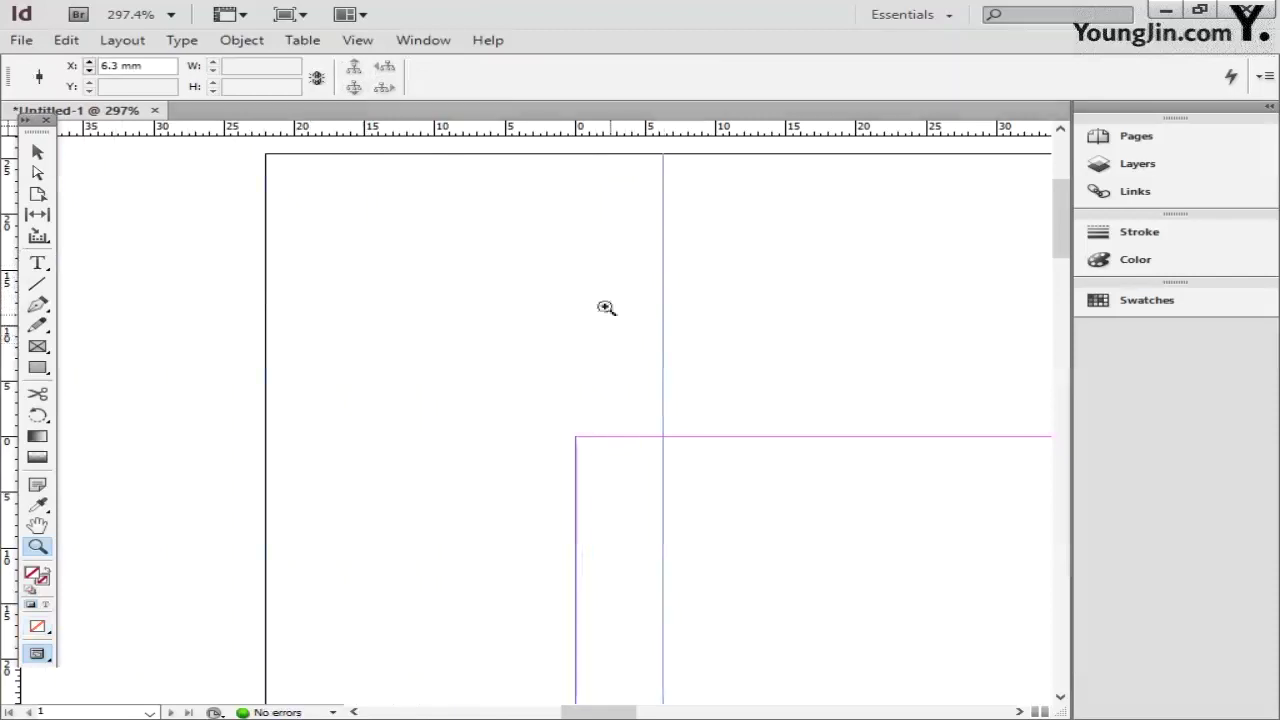
pyautogui.doubleClick(112, 66)
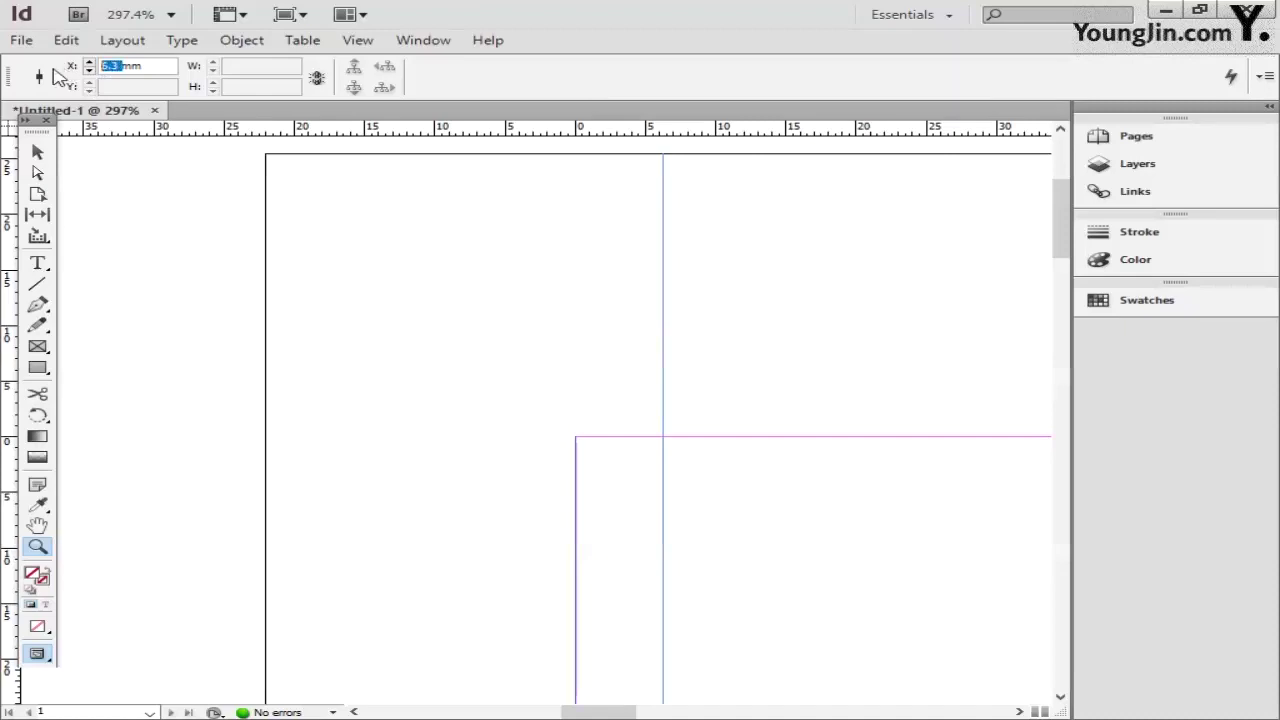
pyautogui.write('3')
pyautogui.press('Return')
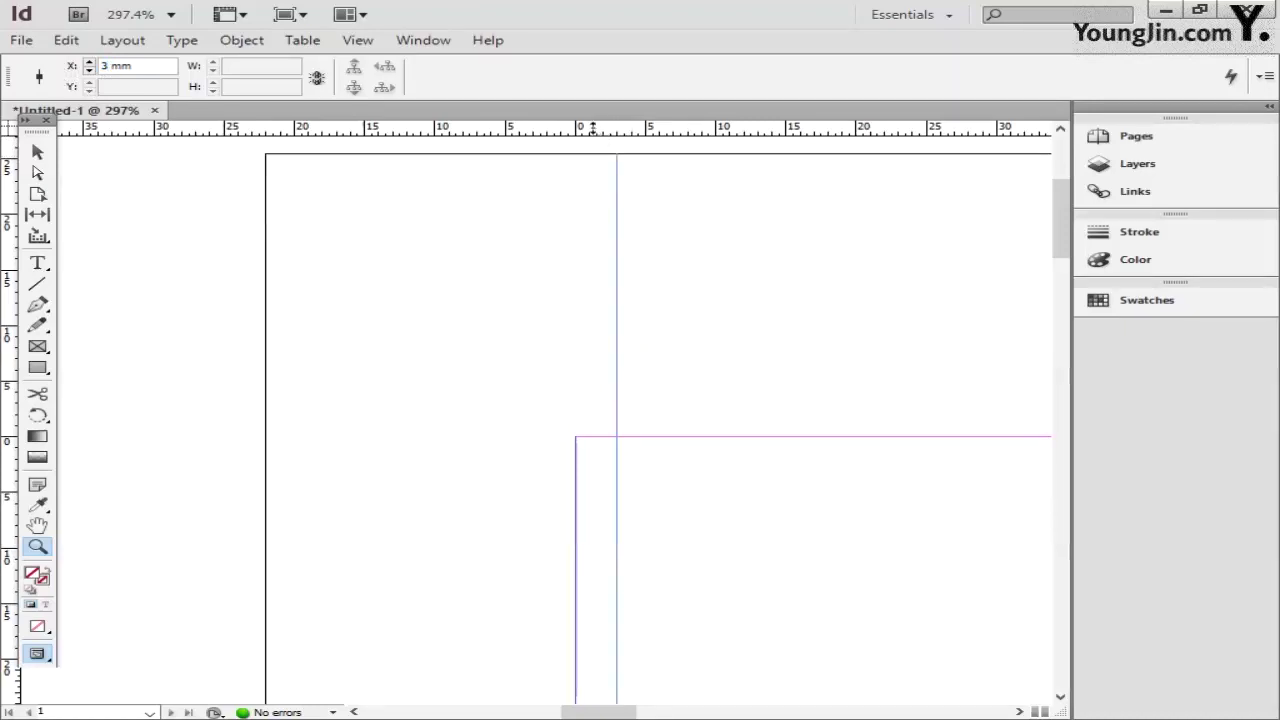
# - Place a horizontal guide just inside the upper margin at Y 3 mm
pyautogui.moveTo(592, 127); pyautogui.dragTo(670, 475)
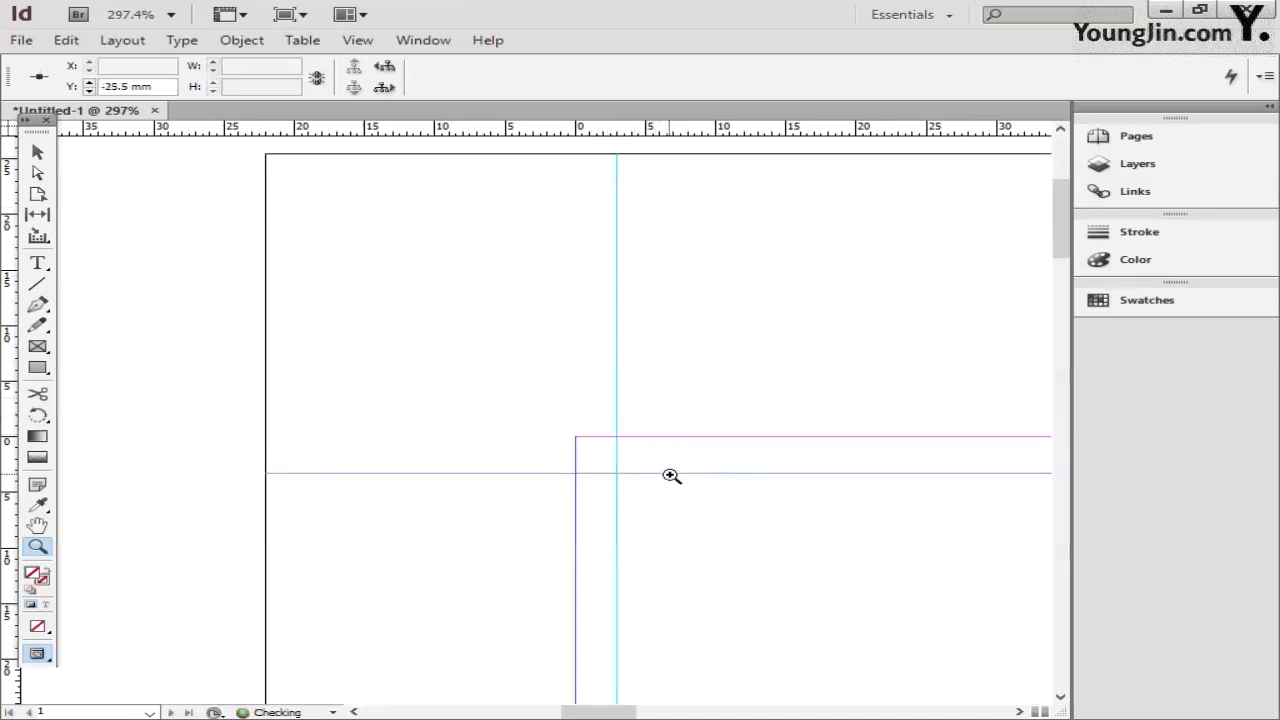
pyautogui.click(88, 88)
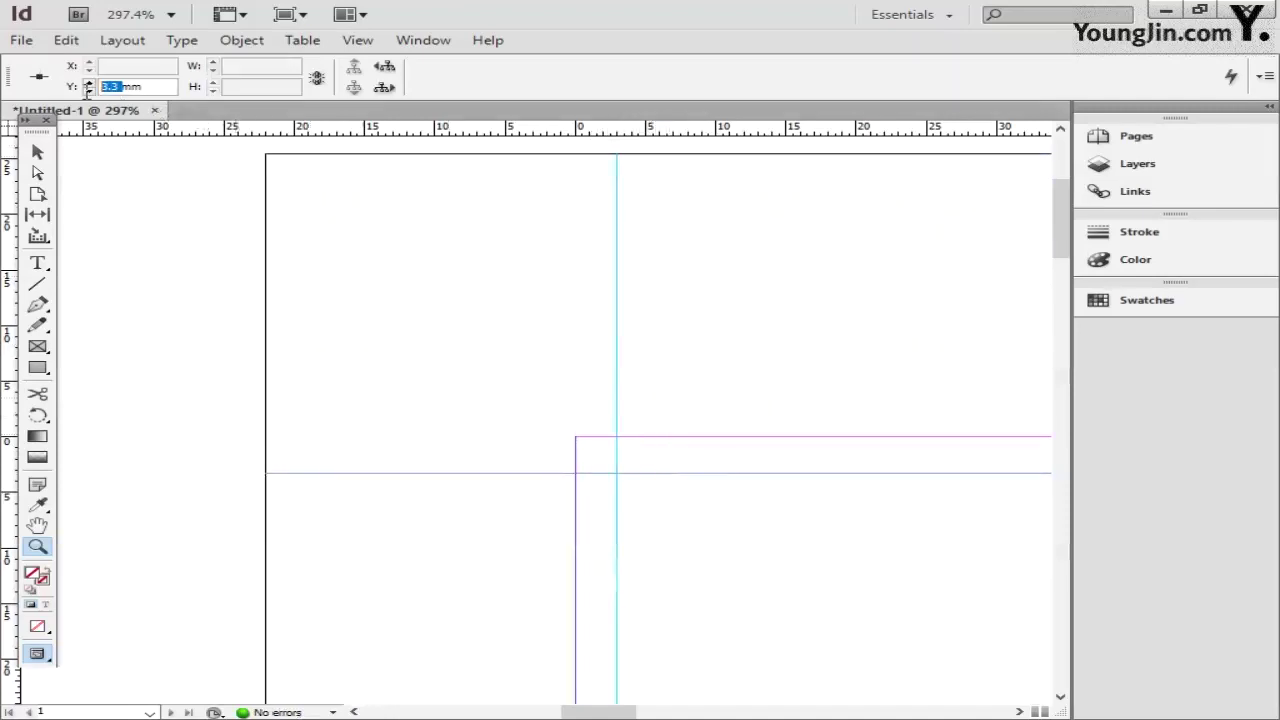
pyautogui.write('3')
pyautogui.press('Return')
# - Place a vertical guide just inside the right margin at X 163 mm
pyautogui.doubleClick(37, 528)
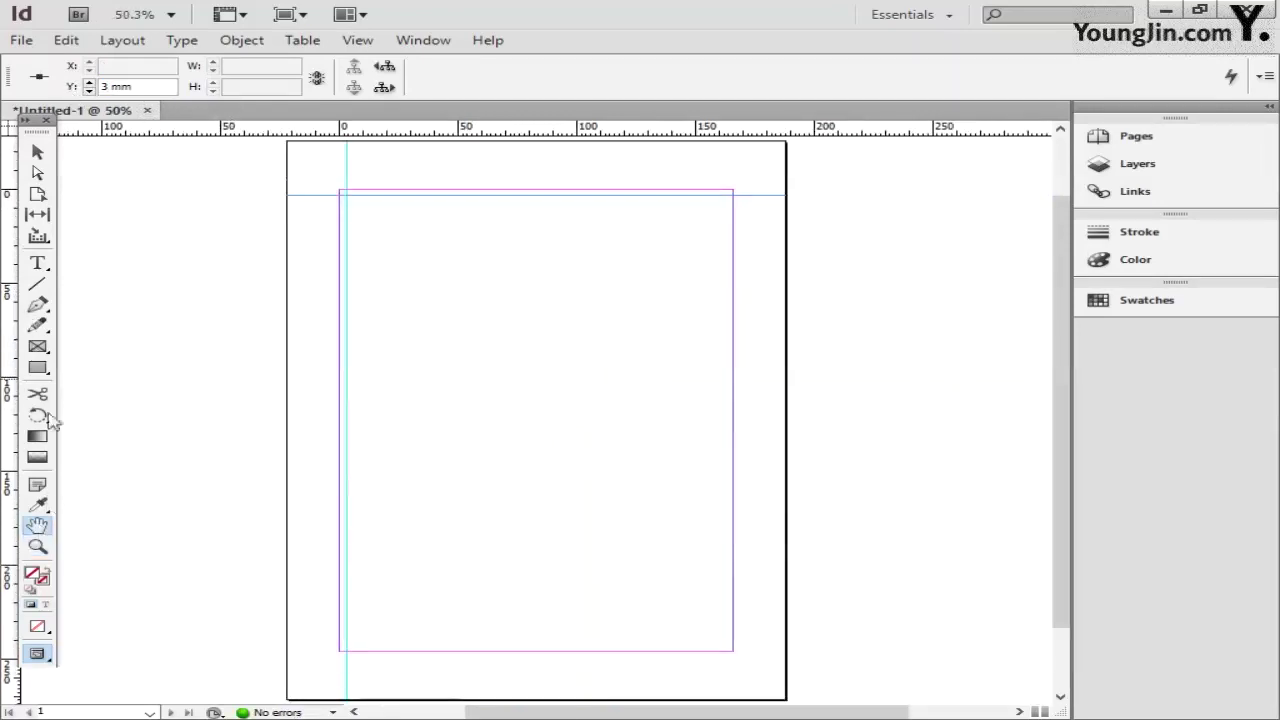
pyautogui.click(40, 548)
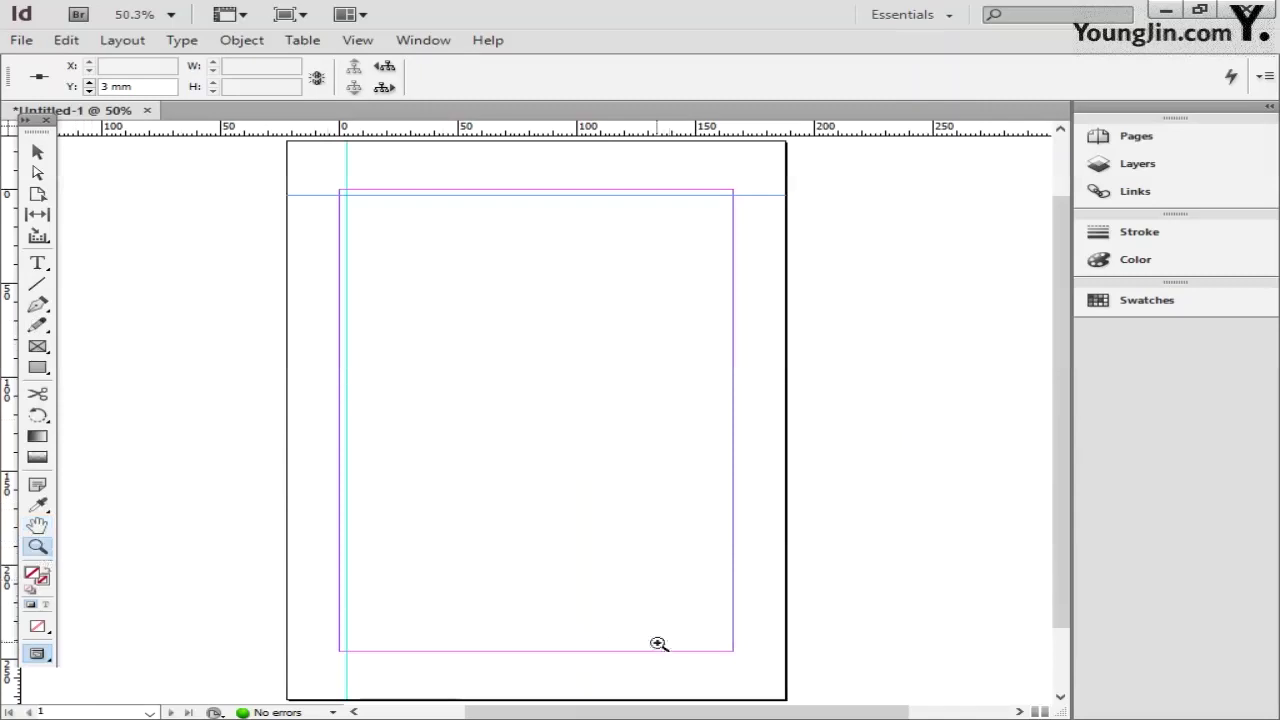
pyautogui.moveTo(684, 612); pyautogui.dragTo(783, 692)
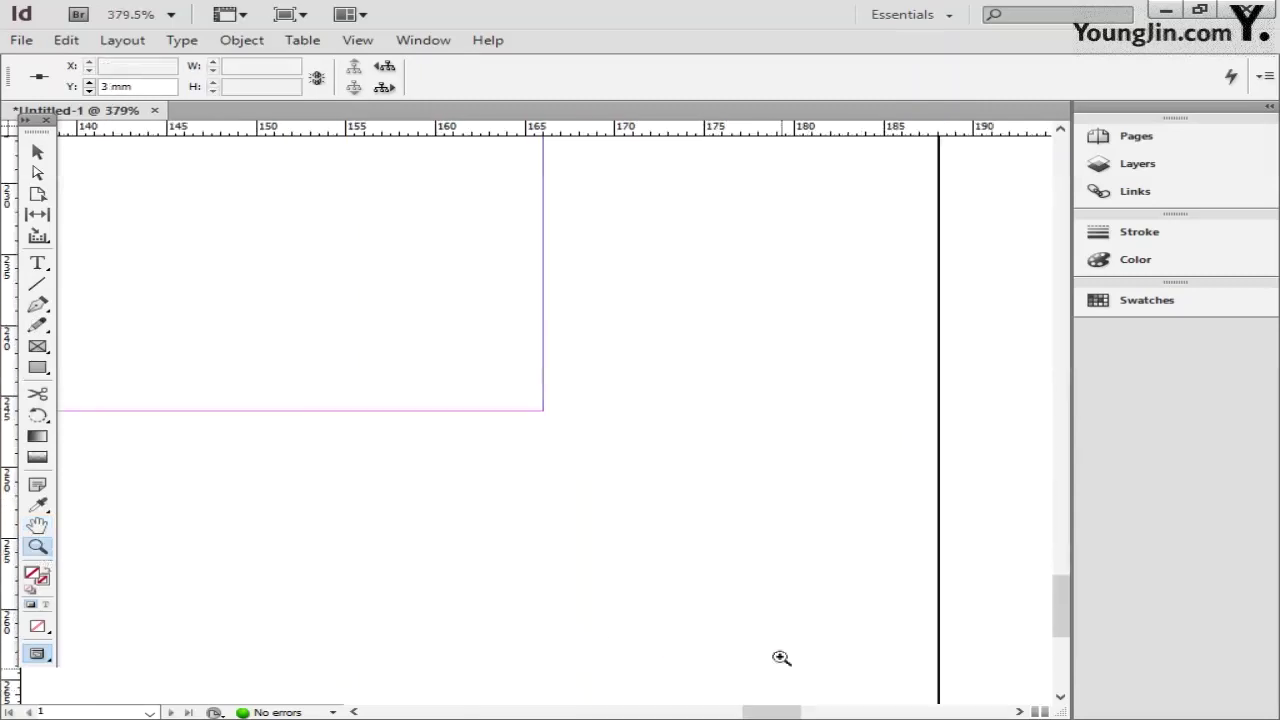
pyautogui.moveTo(489, 134); pyautogui.dragTo(488, 248)
pyautogui.tripleClick(126, 72)
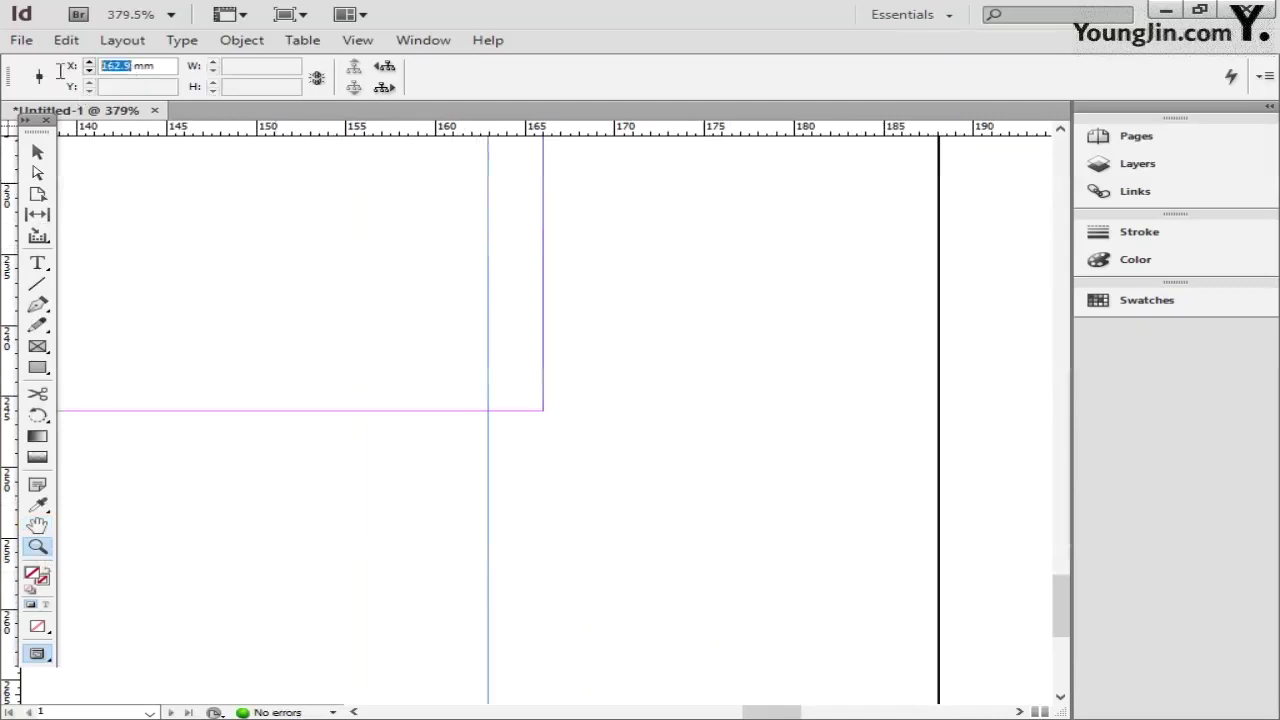
pyautogui.write('163')
pyautogui.press('Return')
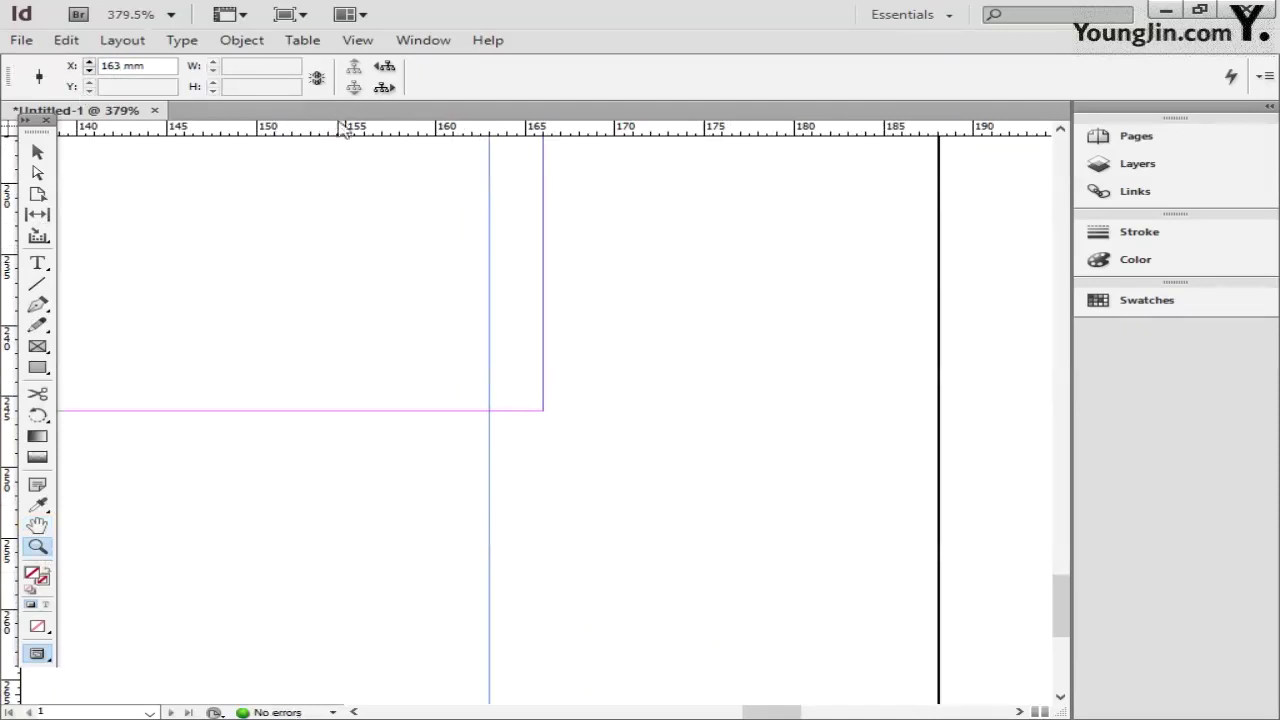
# - Place a horizontal guide just inside the bottom margin at Y 243 mm
pyautogui.moveTo(344, 130); pyautogui.dragTo(270, 378)
pyautogui.doubleClick(132, 86)
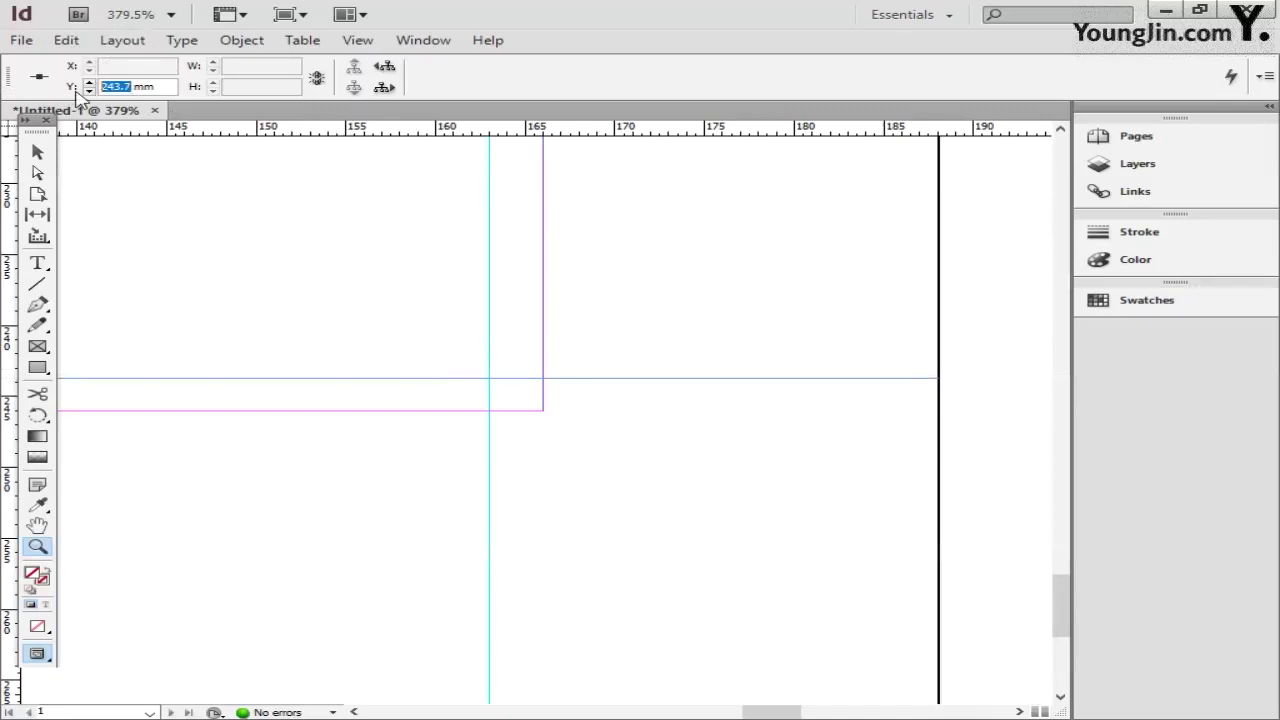
pyautogui.write('243')
pyautogui.press('Return')
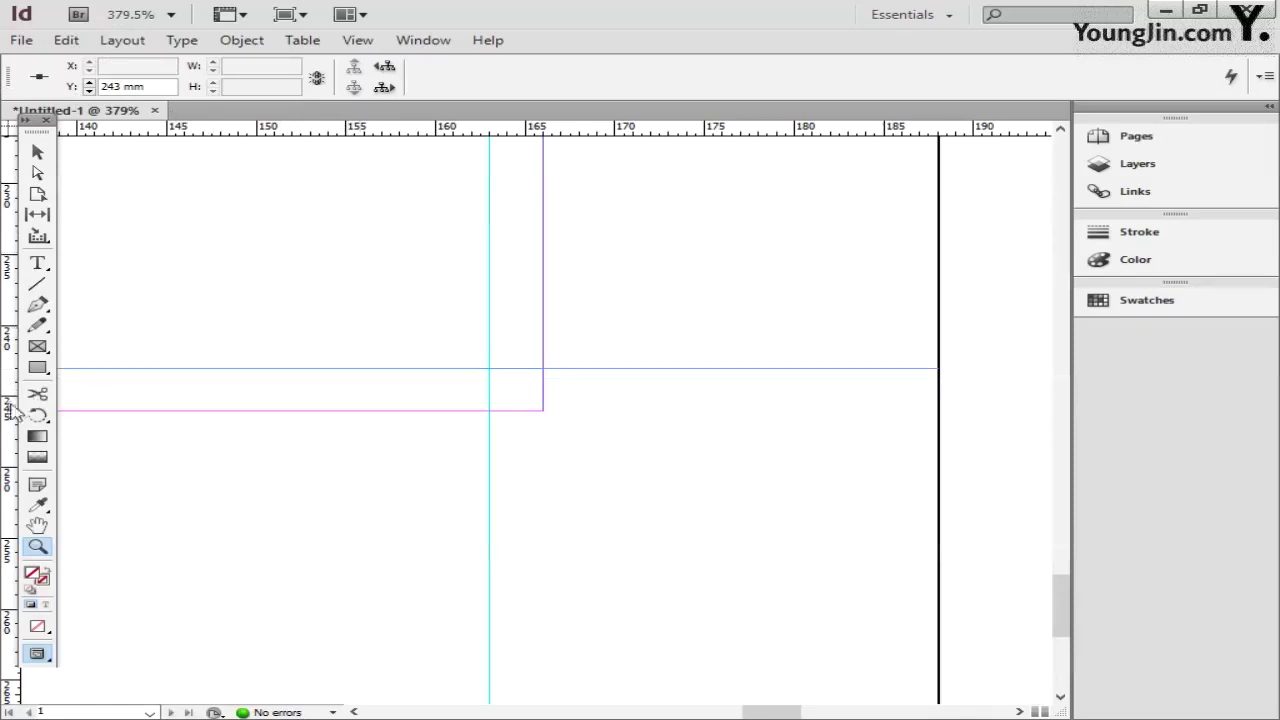
# - Draw a 5 mm vertical line along the left vertical guide, ending at the upper margin line
pyautogui.doubleClick(37, 526)
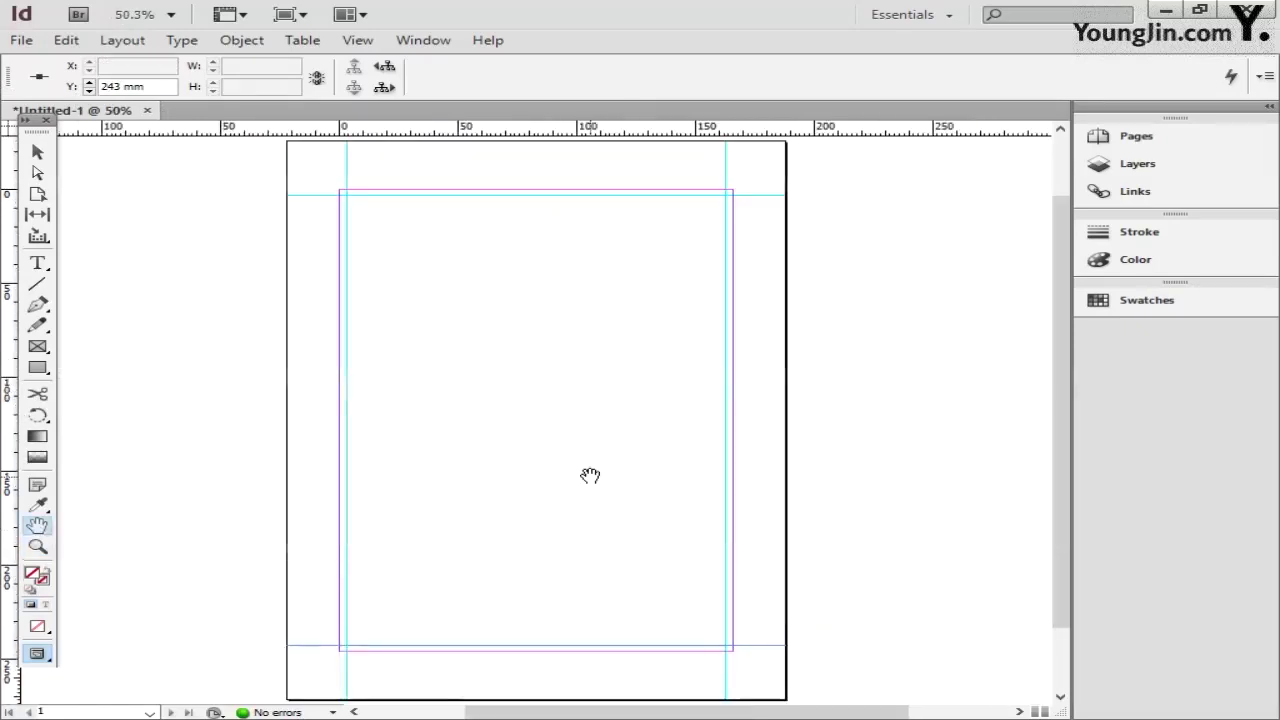
pyautogui.click(37, 546)
pyautogui.moveTo(286, 162); pyautogui.dragTo(380, 240)
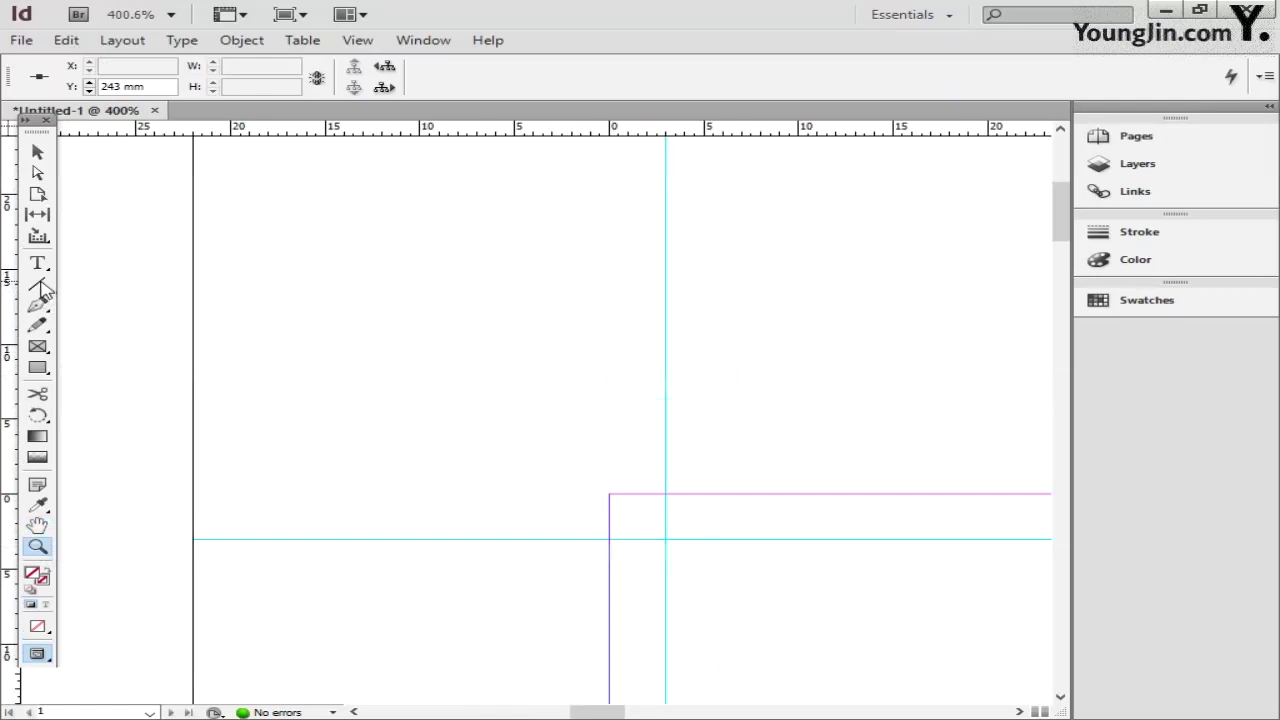
pyautogui.click(38, 285)
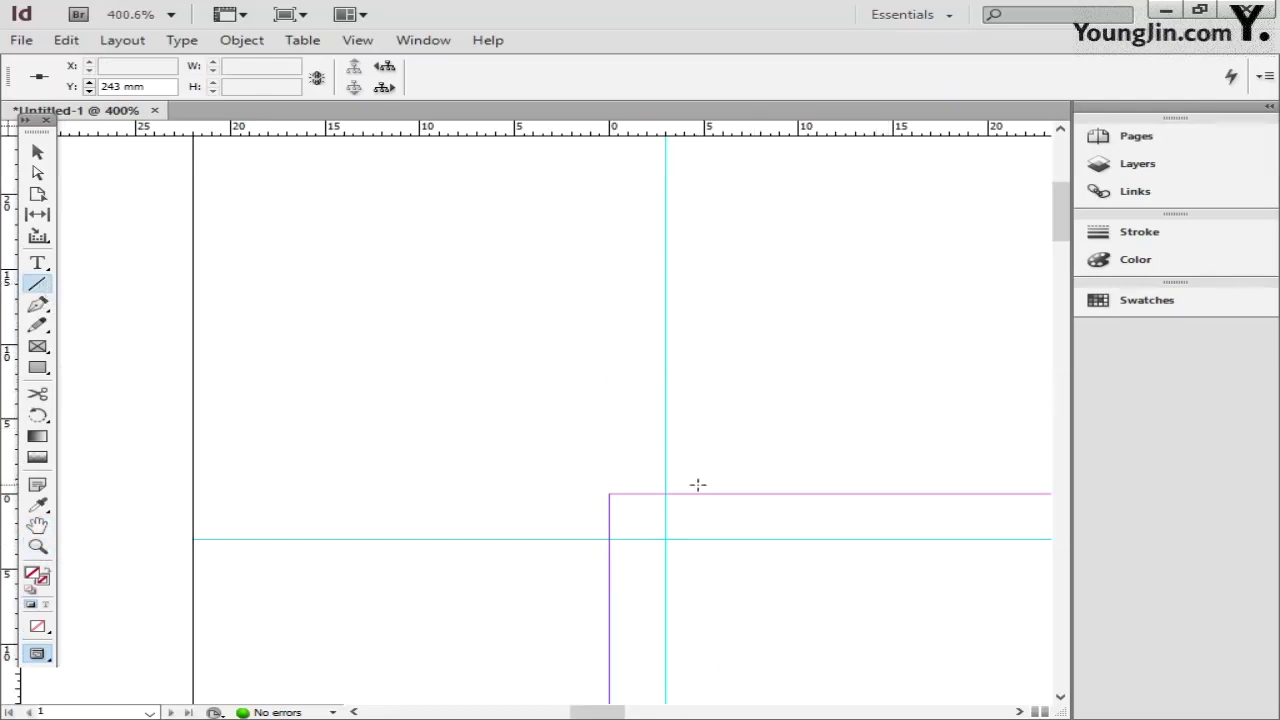
pyautogui.press('z')
pyautogui.moveTo(551, 425); pyautogui.dragTo(741, 581)
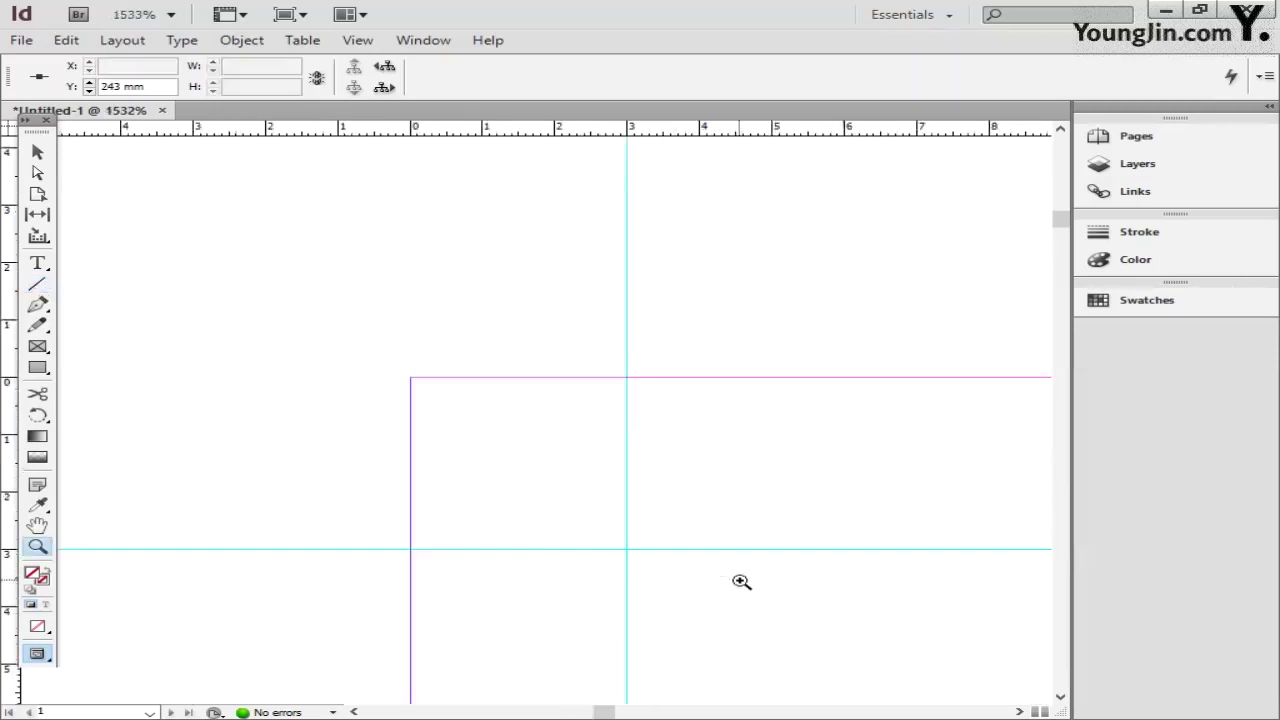
pyautogui.click(37, 284)
pyautogui.scroll(1, 822, 364)
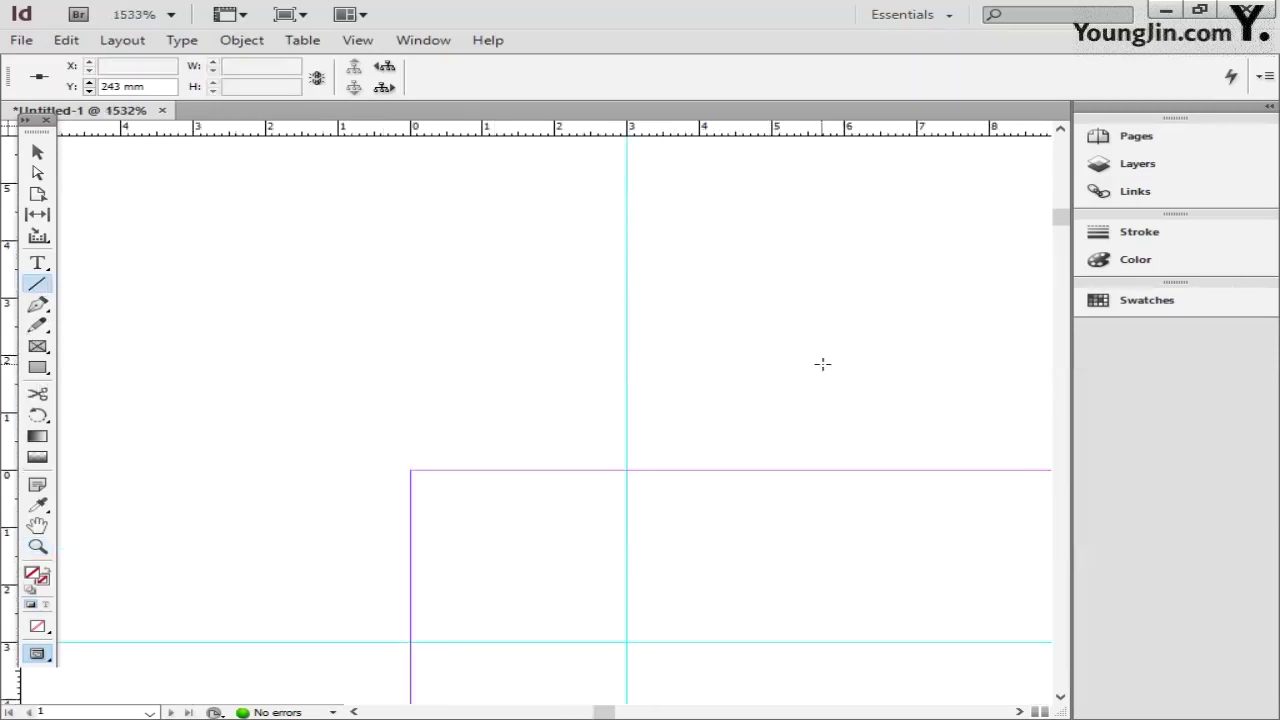
pyautogui.moveTo(627, 185); pyautogui.dragTo(618, 470)
# - Draw a 5 mm horizontal line outward from the left margin along the upper horizontal guide
pyautogui.hotkey('ctrl', '-')
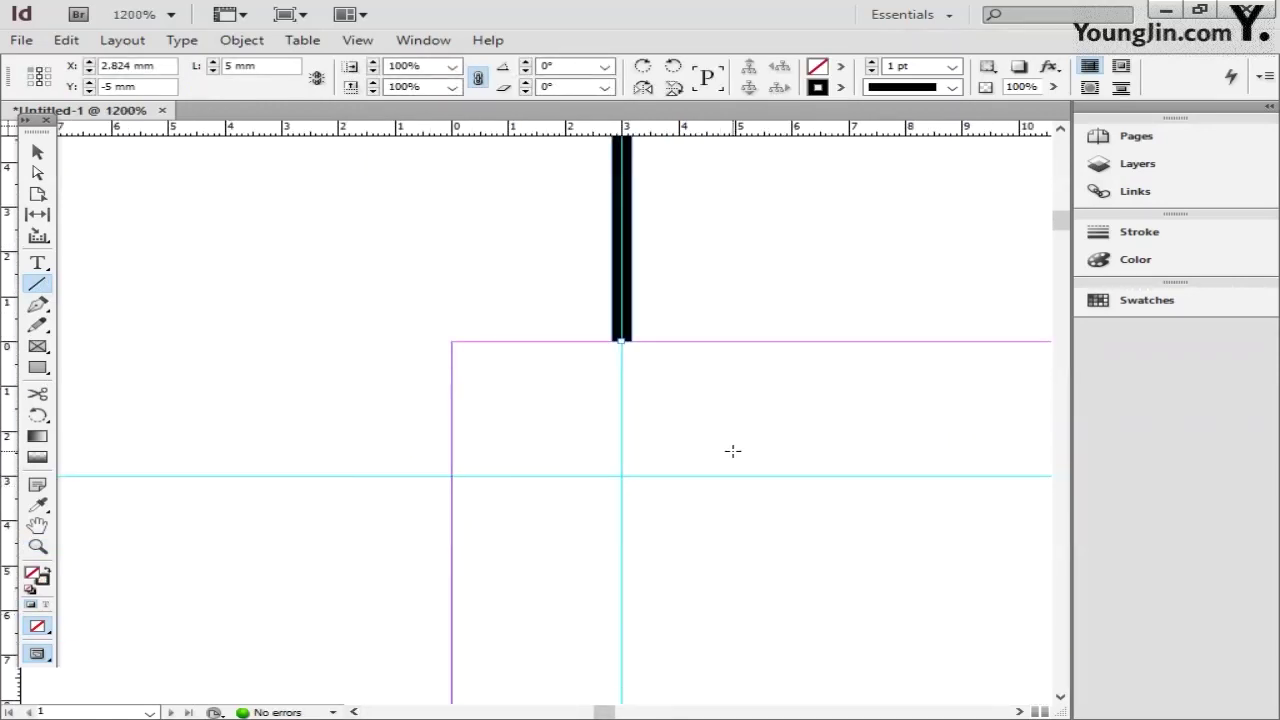
pyautogui.scroll(2, 732, 451)
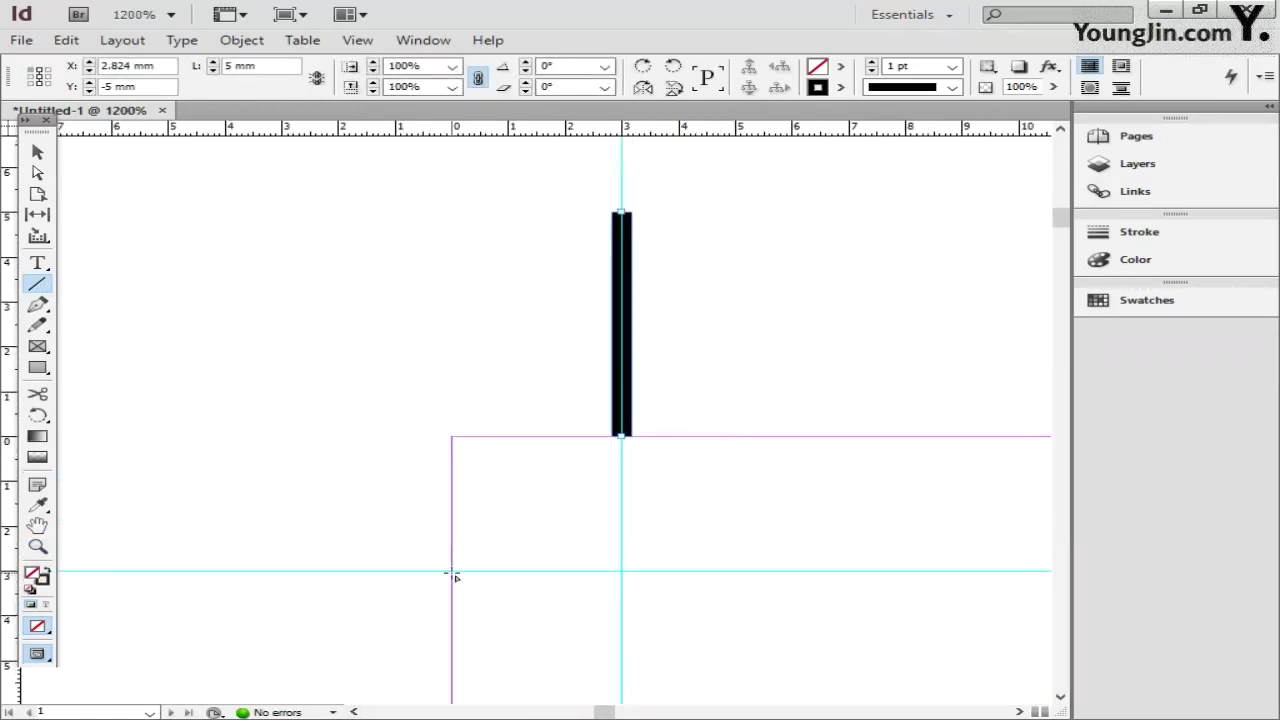
pyautogui.moveTo(455, 576); pyautogui.dragTo(167, 582)
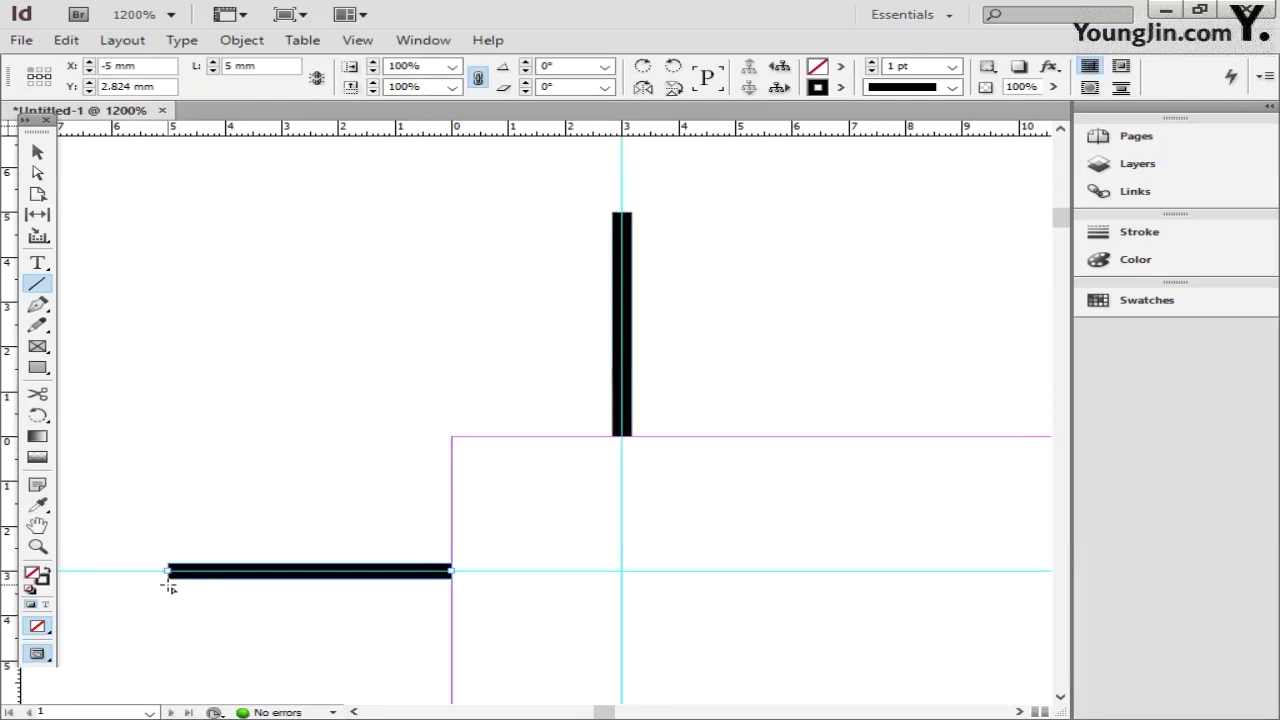
# - Select both crop mark lines at the margin area's upper-left corner and paste a copy near its upper-right corner
pyautogui.click(40, 153)
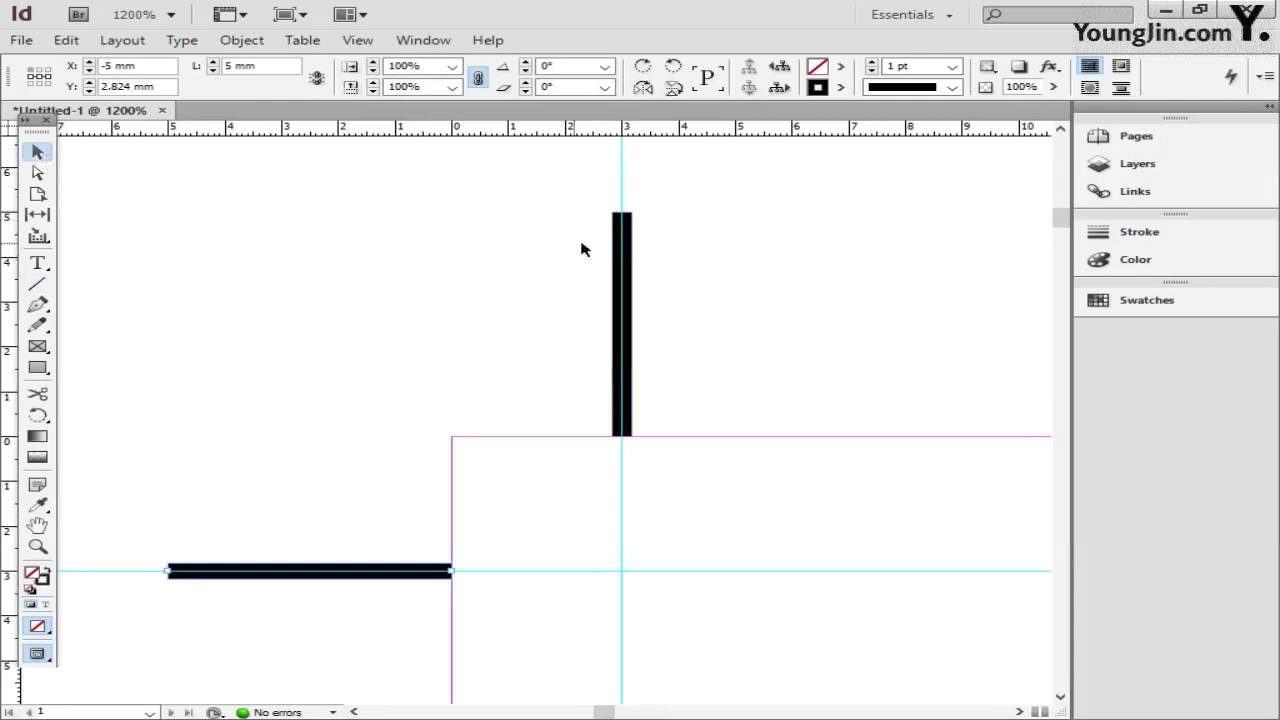
pyautogui.keyDown('shift'); pyautogui.click(632, 250); pyautogui.keyUp('shift')
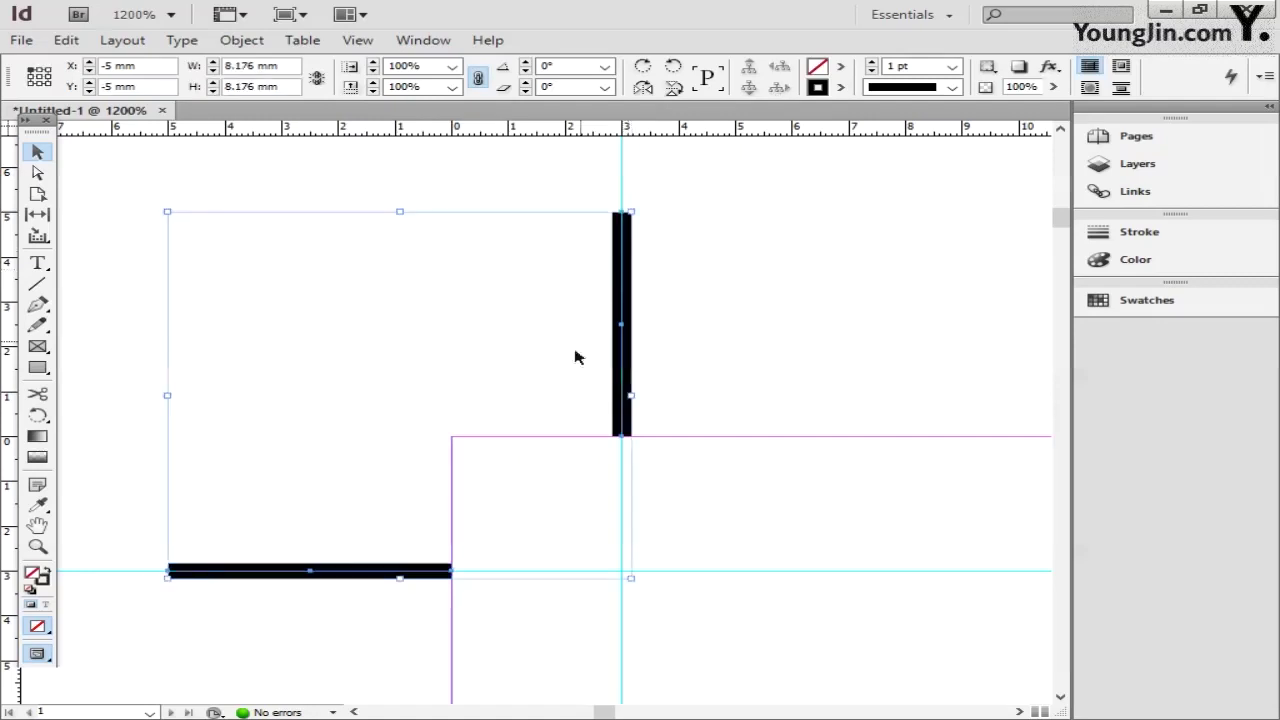
pyautogui.keyDown('shift'); pyautogui.click(421, 578); pyautogui.keyUp('shift')
pyautogui.keyDown('shift'); pyautogui.click(421, 578); pyautogui.keyUp('shift')
pyautogui.doubleClick(37, 526)
pyautogui.click(38, 547)
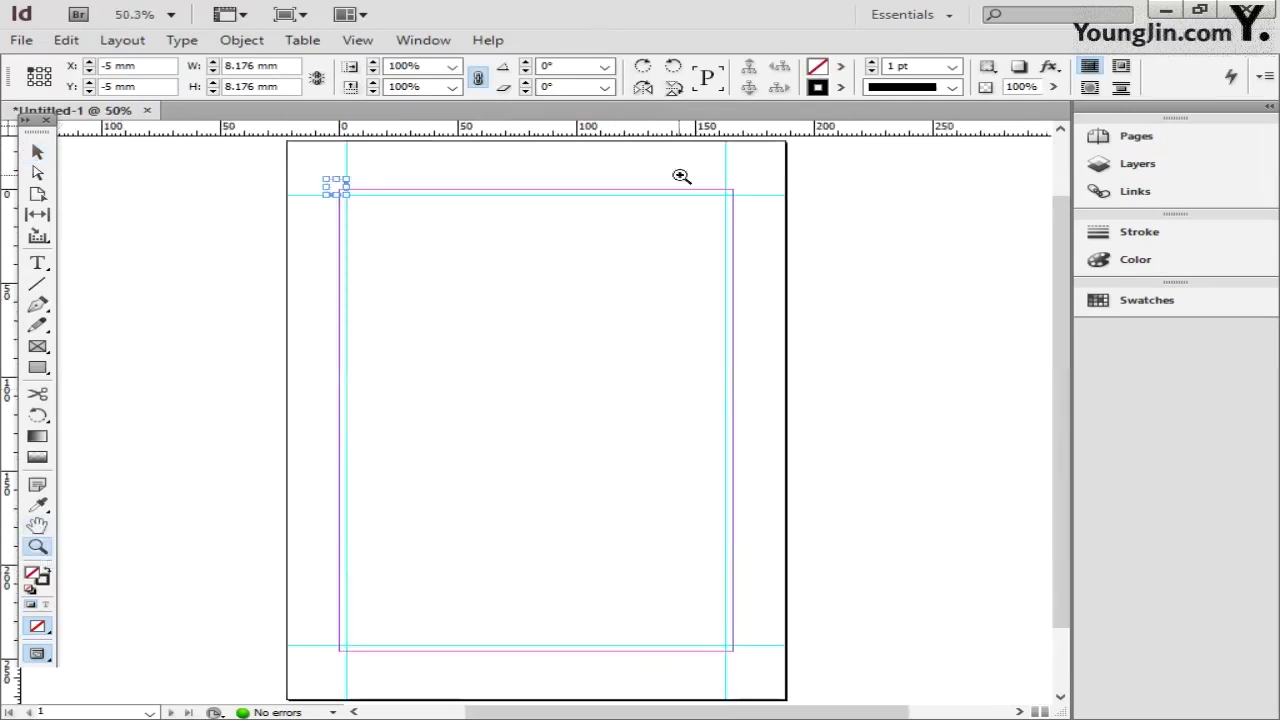
pyautogui.moveTo(717, 180); pyautogui.dragTo(765, 224)
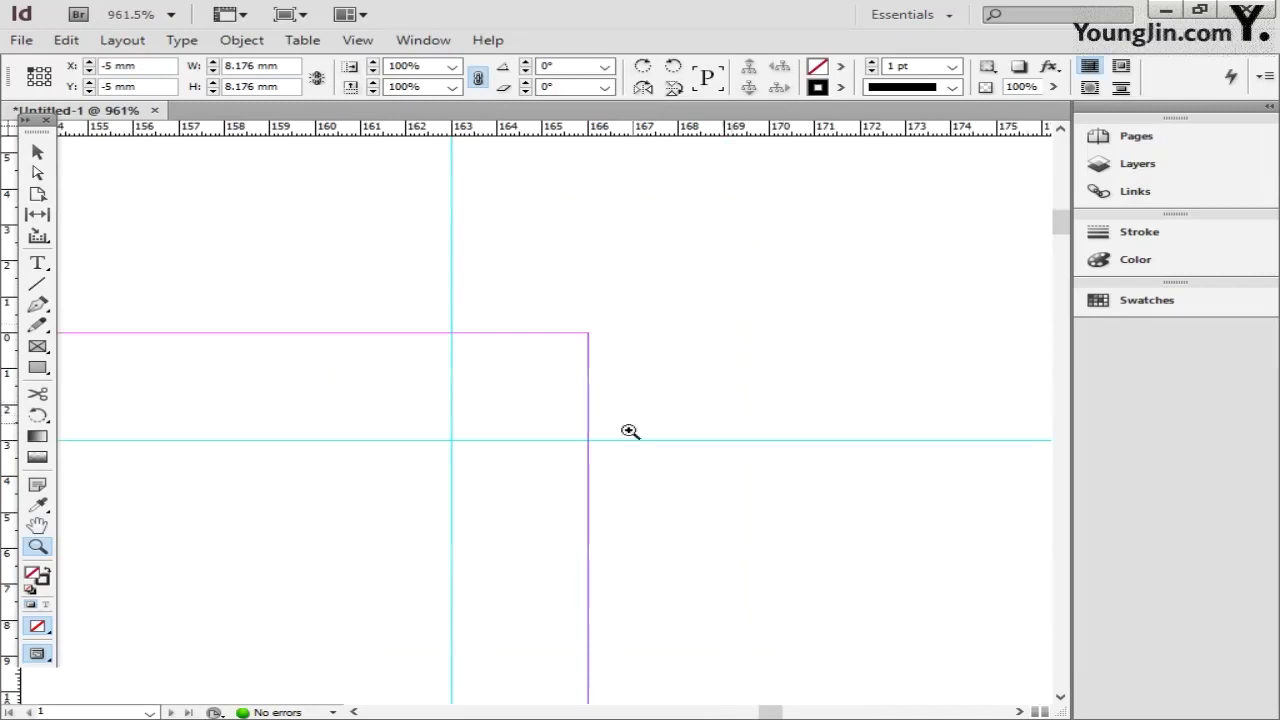
pyautogui.hotkey('ctrl', 'z')
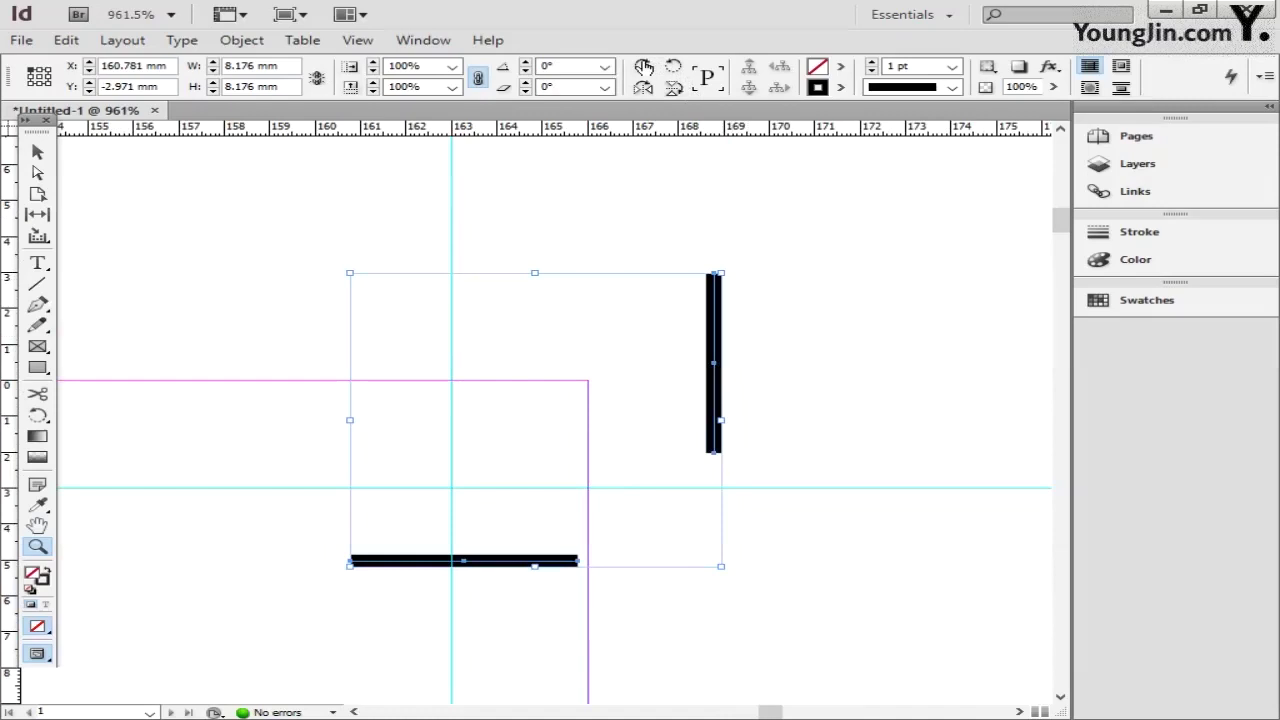
# - Flip the pasted crop marks horizontally and align them with the guides at the margin area's upper-right corner
pyautogui.click(643, 66)
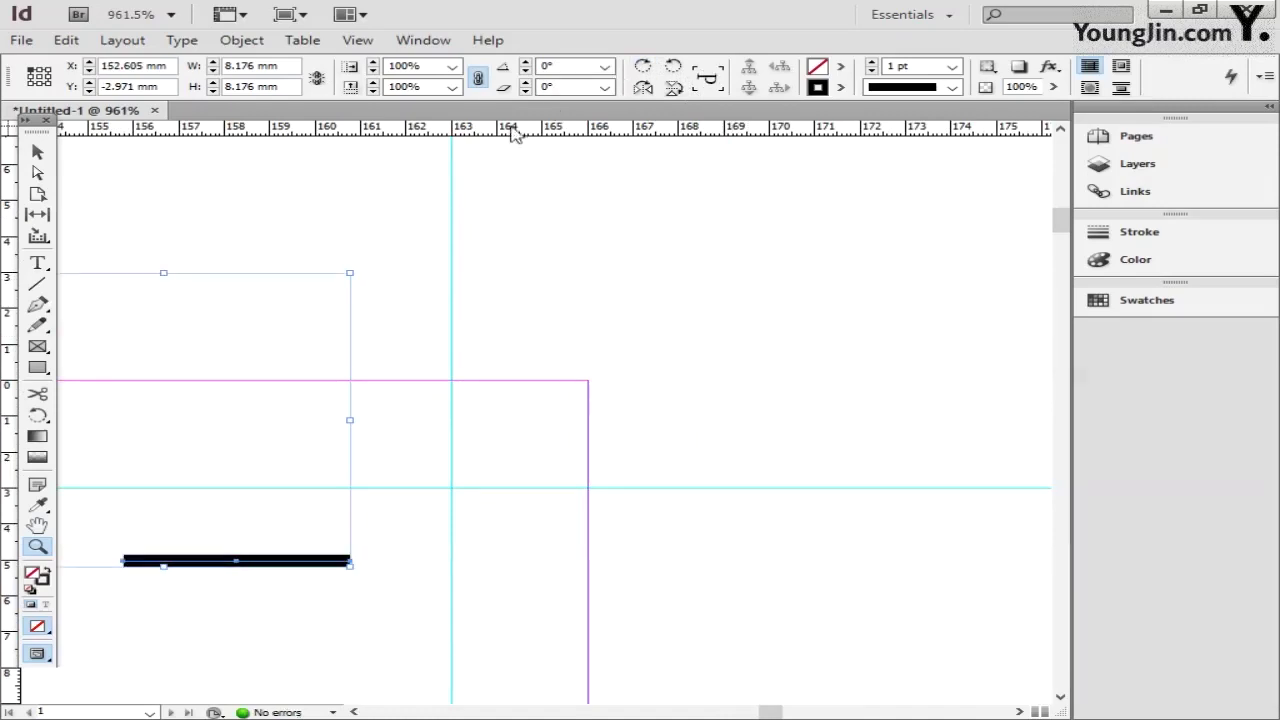
pyautogui.press('v')
pyautogui.moveTo(182, 562); pyautogui.dragTo(649, 490)
pyautogui.click(706, 549)
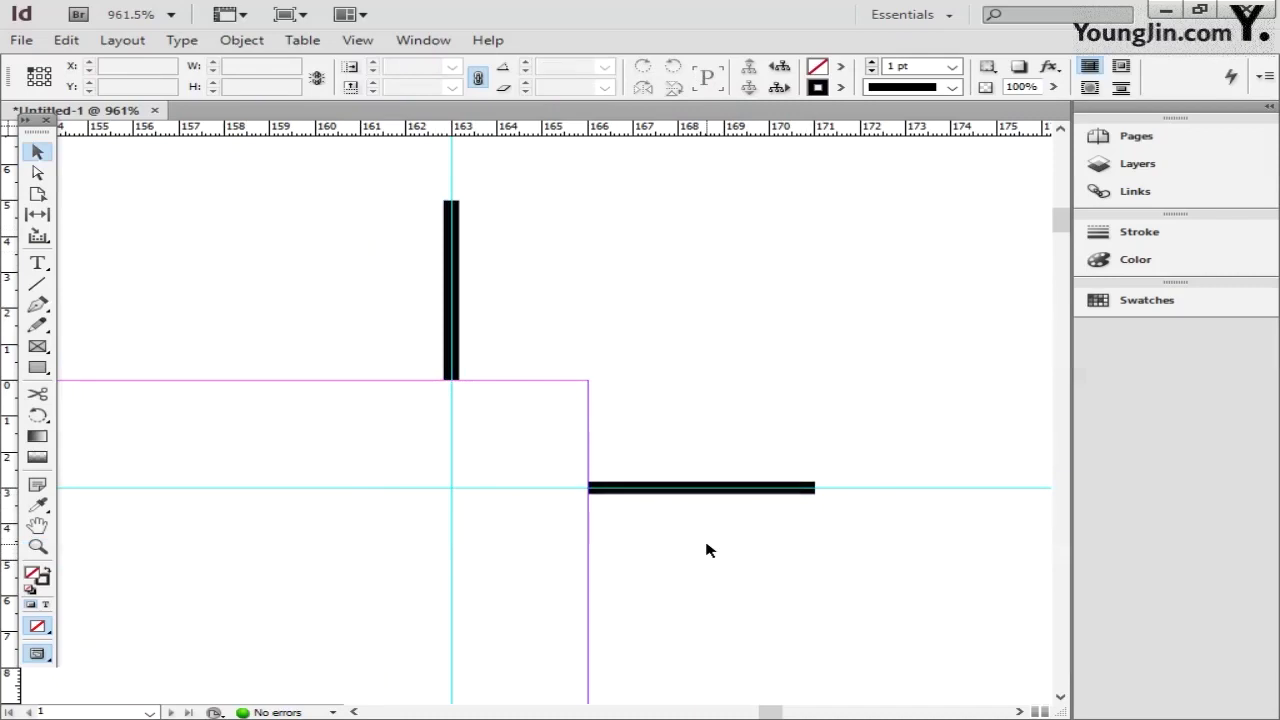
# - Place a flipped copy of the crop marks on the guides at the margin area's lower-right corner
pyautogui.doubleClick(37, 525)
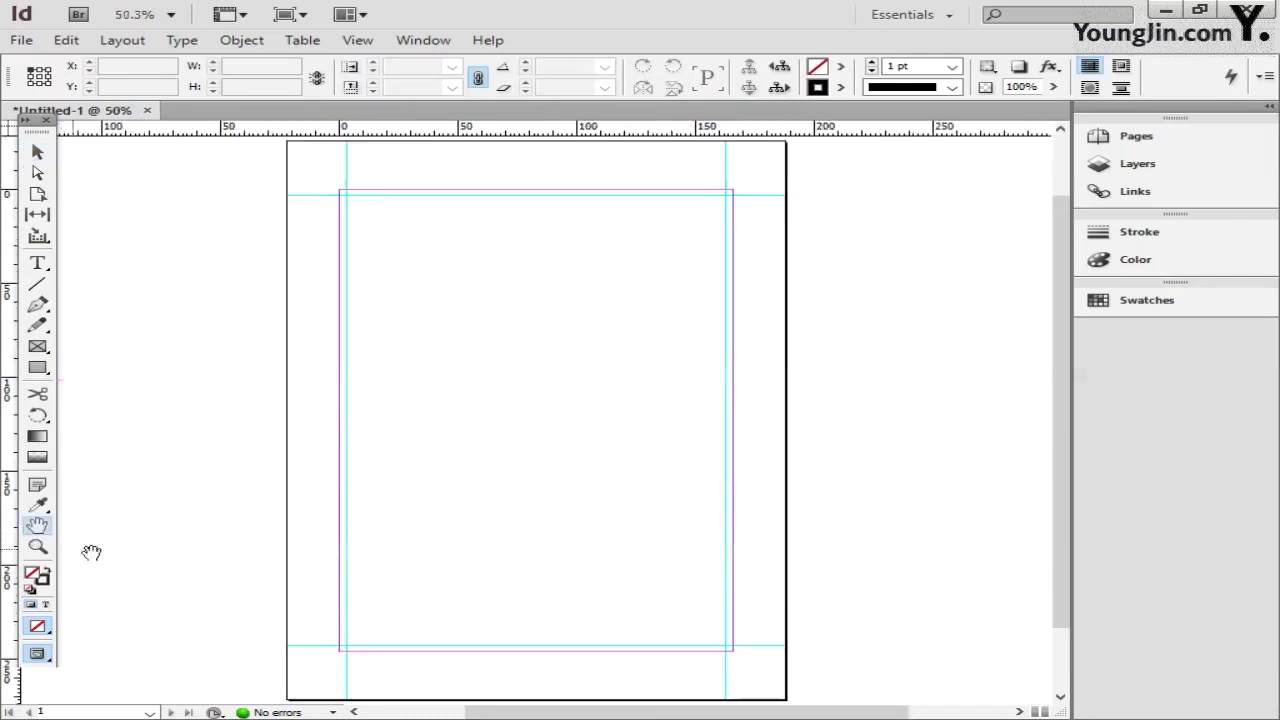
pyautogui.click(37, 546)
pyautogui.moveTo(709, 634); pyautogui.dragTo(754, 669)
pyautogui.moveTo(688, 370); pyautogui.dragTo(889, 363)
# - Place another flipped copy of the crop marks on the guides at the margin area's lower-left corner
pyautogui.doubleClick(37, 525)
pyautogui.click(37, 546)
pyautogui.moveTo(326, 633); pyautogui.dragTo(372, 670)
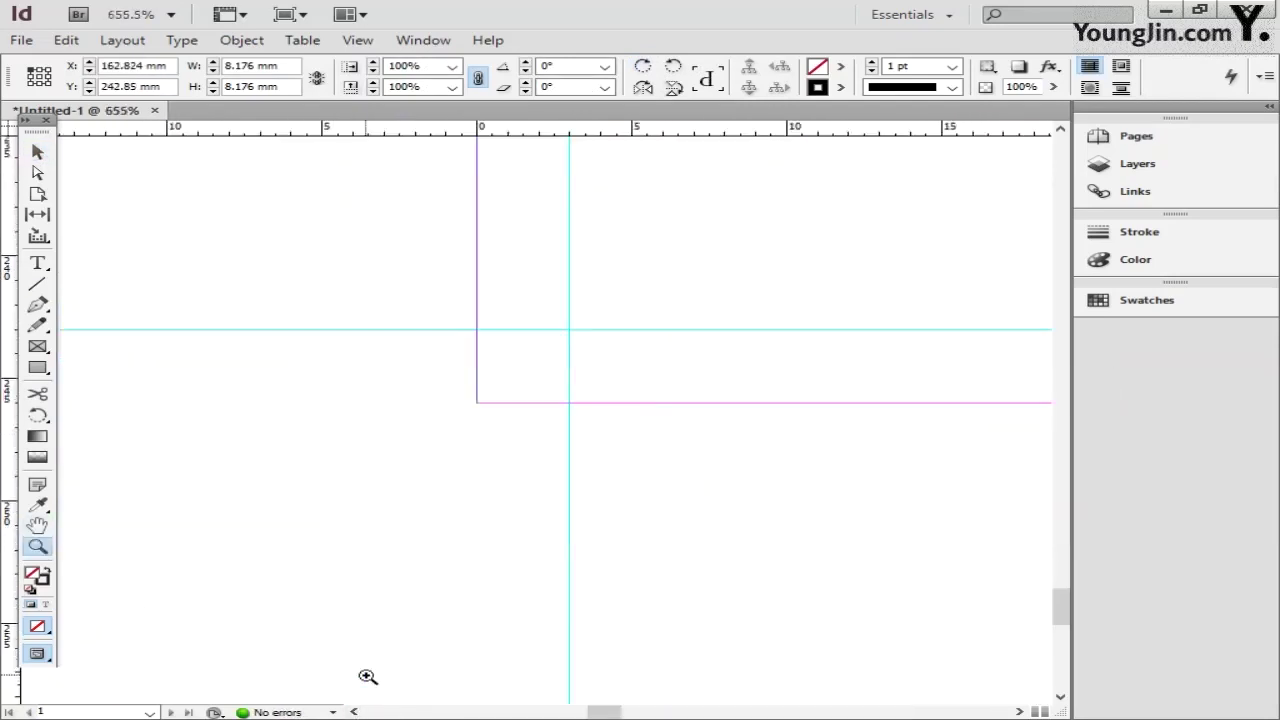
pyautogui.hotkey('ctrl', 'v')
pyautogui.press('v')
pyautogui.moveTo(666, 252); pyautogui.dragTo(574, 451)
# - Place the image file 01 at full size with its upper-left corner on the margin area's upper-left corner
pyautogui.doubleClick(37, 525)
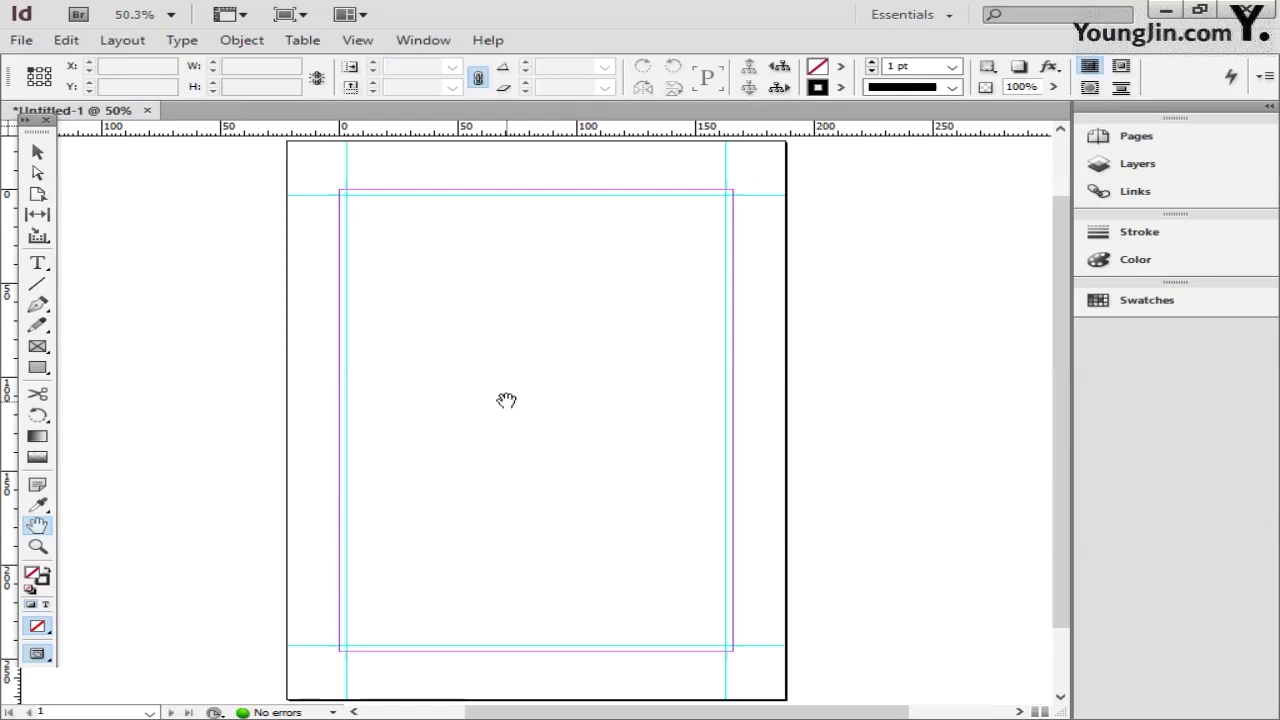
pyautogui.click(22, 40)
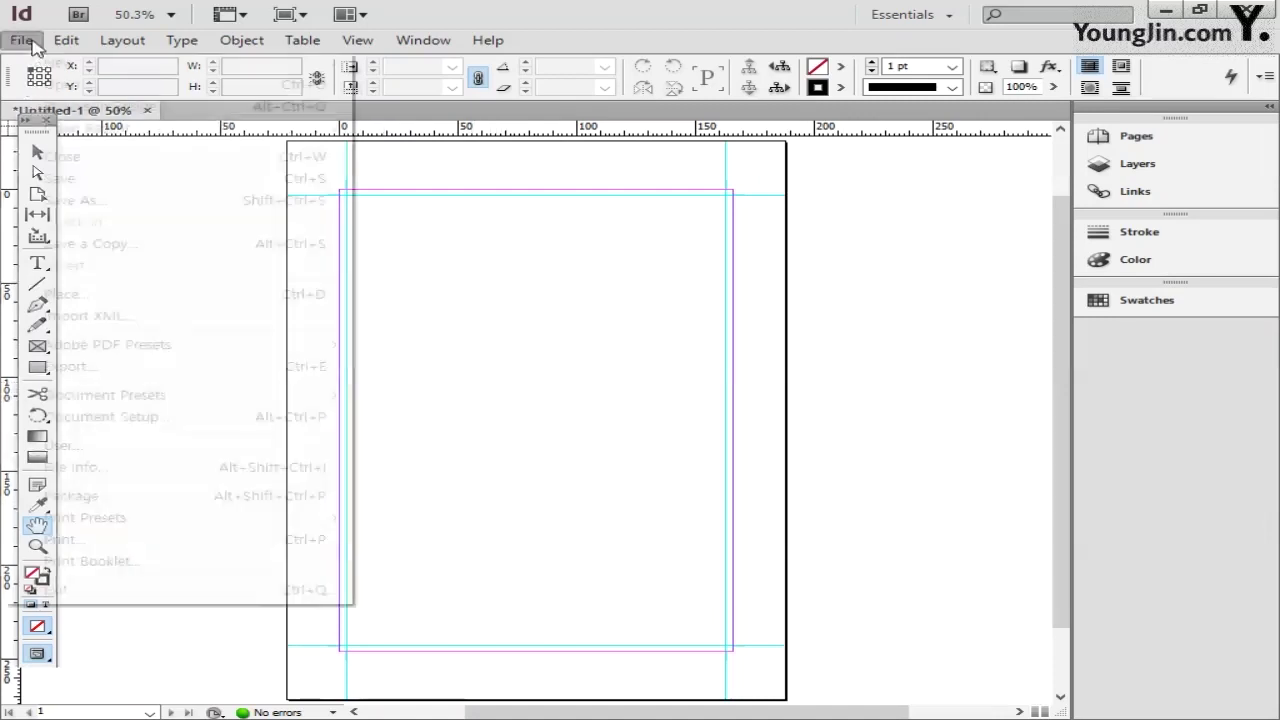
pyautogui.click(22, 40)
pyautogui.click(86, 296)
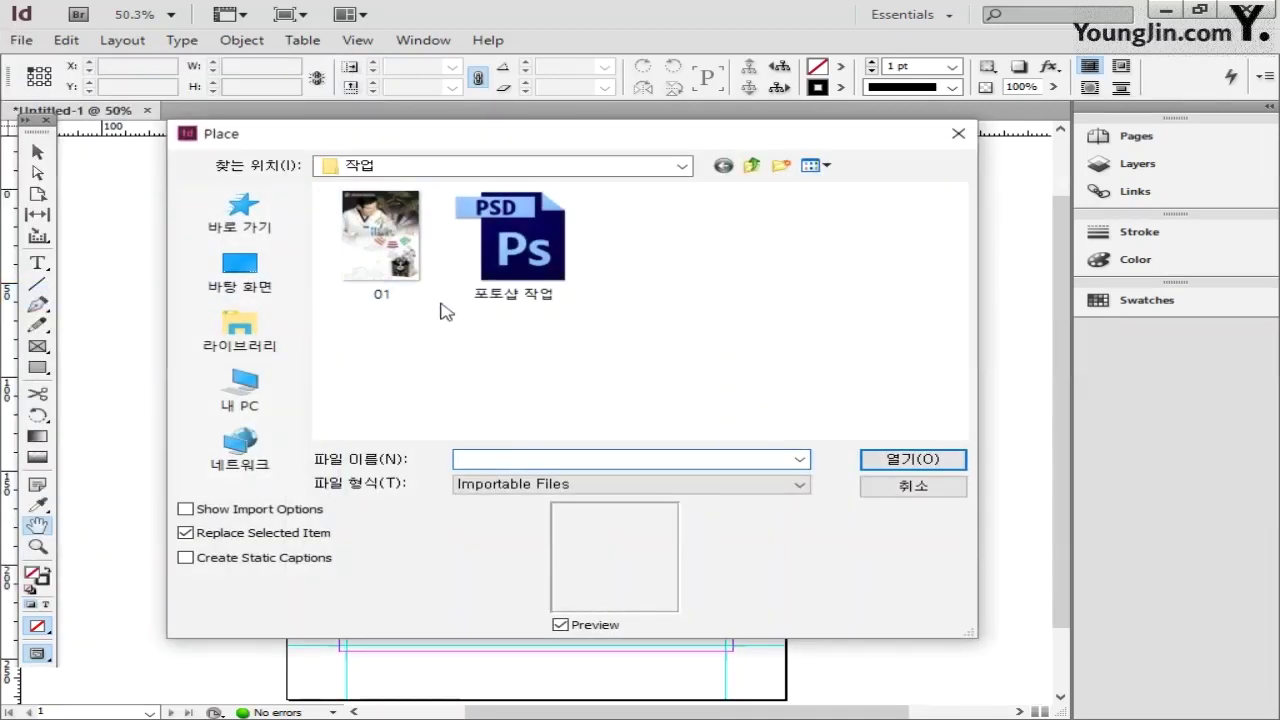
pyautogui.click(395, 248)
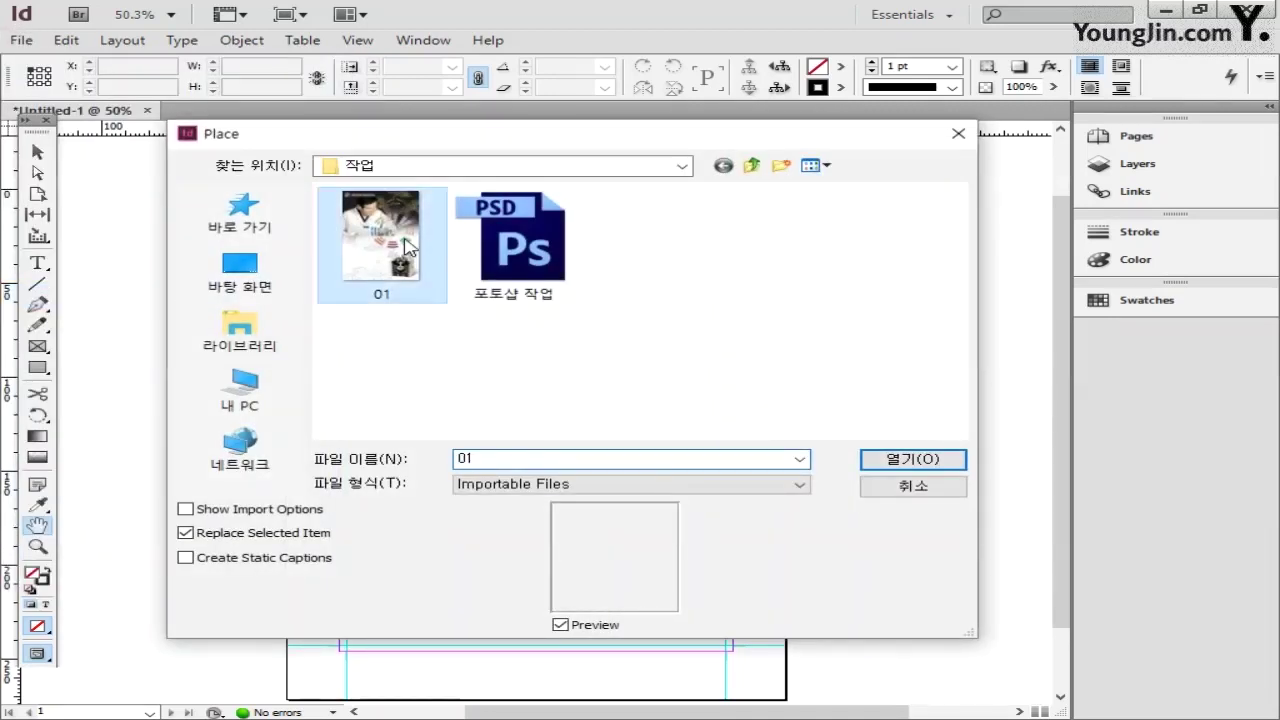
pyautogui.click(919, 462)
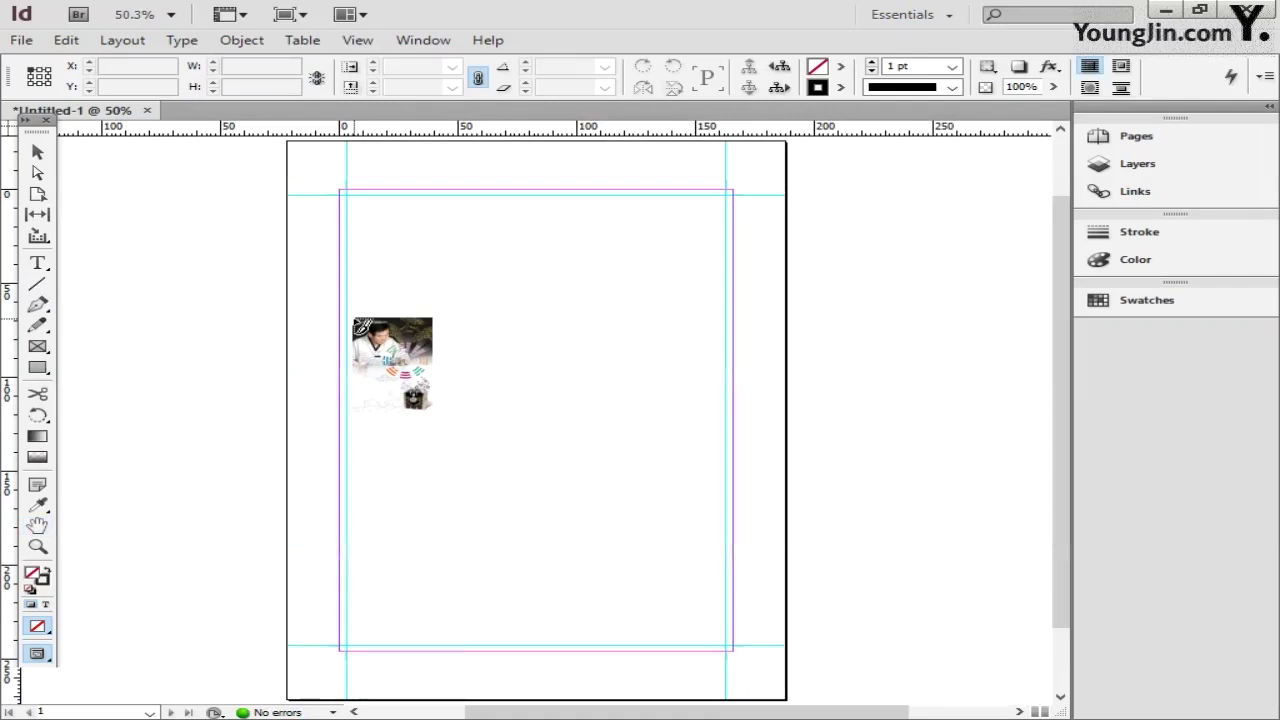
pyautogui.click(340, 191)
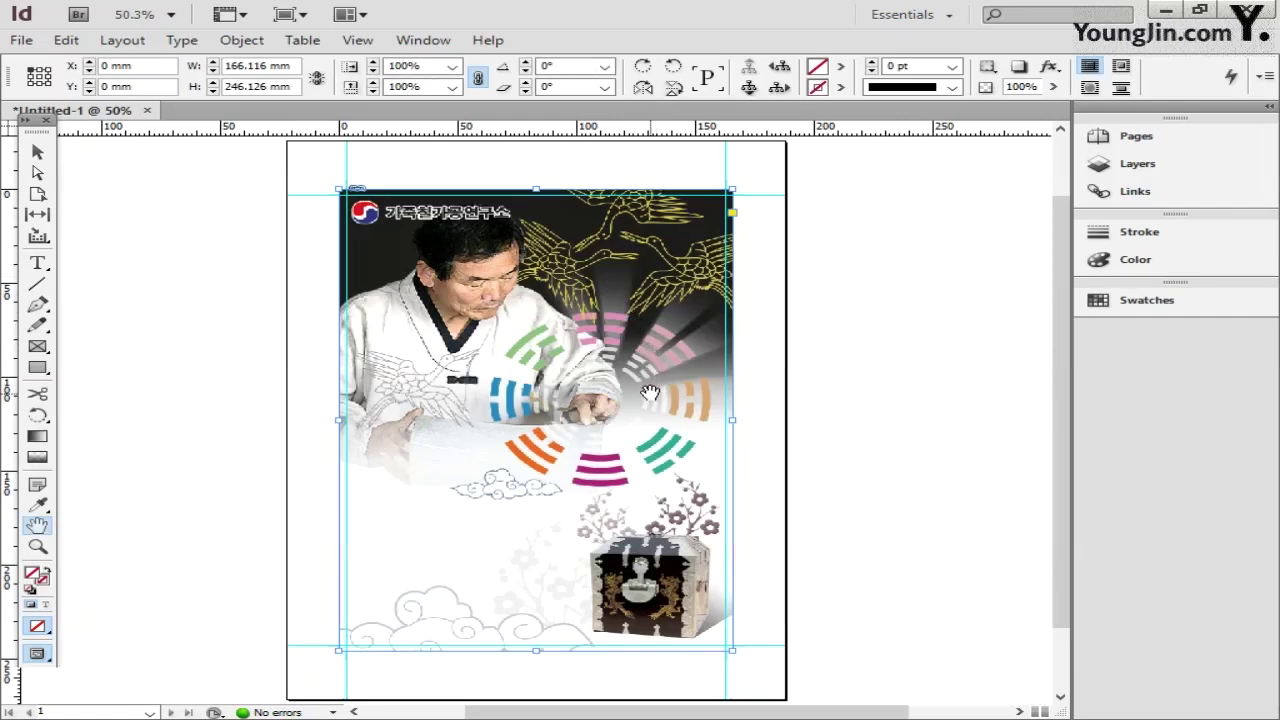
# - Set the placed image's display performance to High Quality Display
pyautogui.rightClick(575, 313)
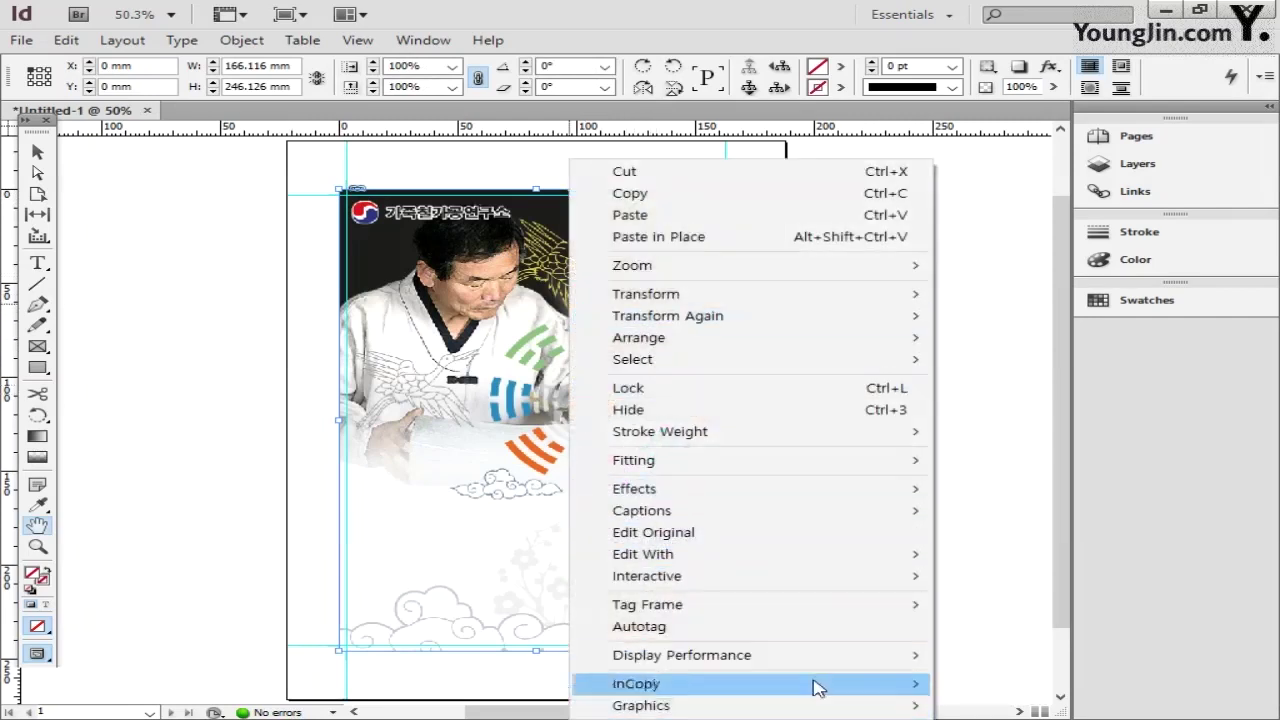
pyautogui.moveTo(806, 660)
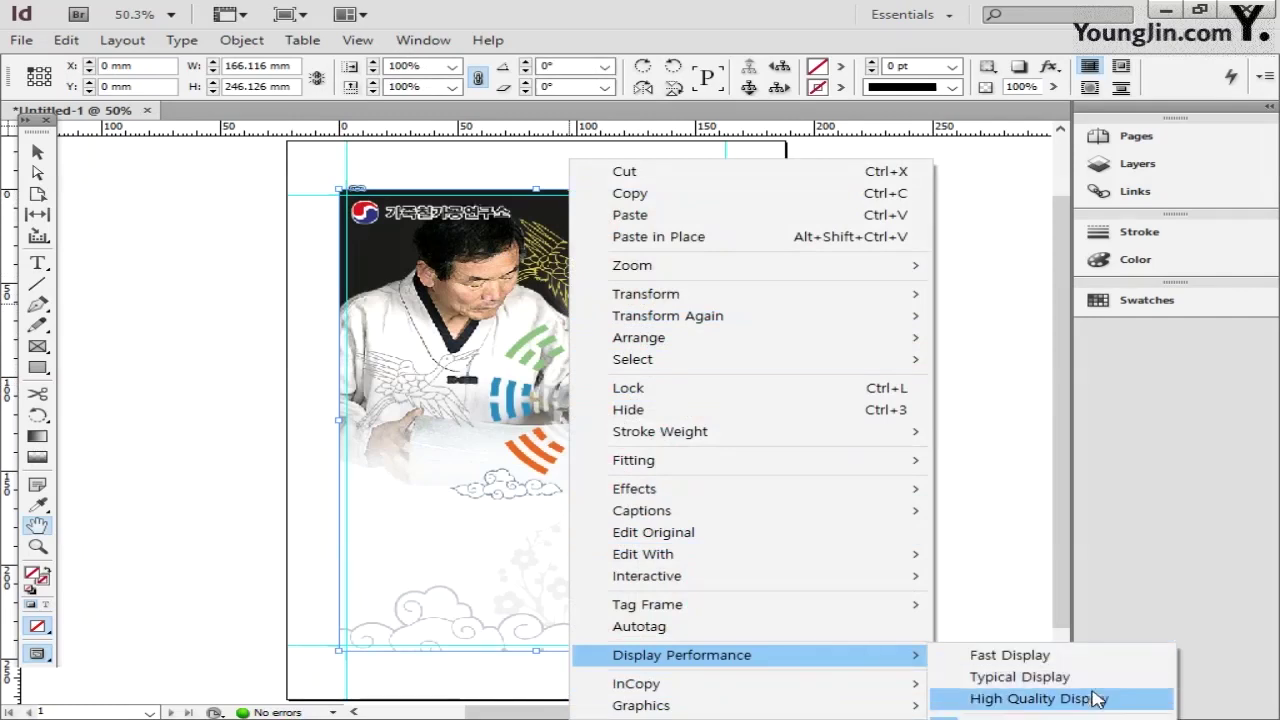
pyautogui.click(1097, 705)
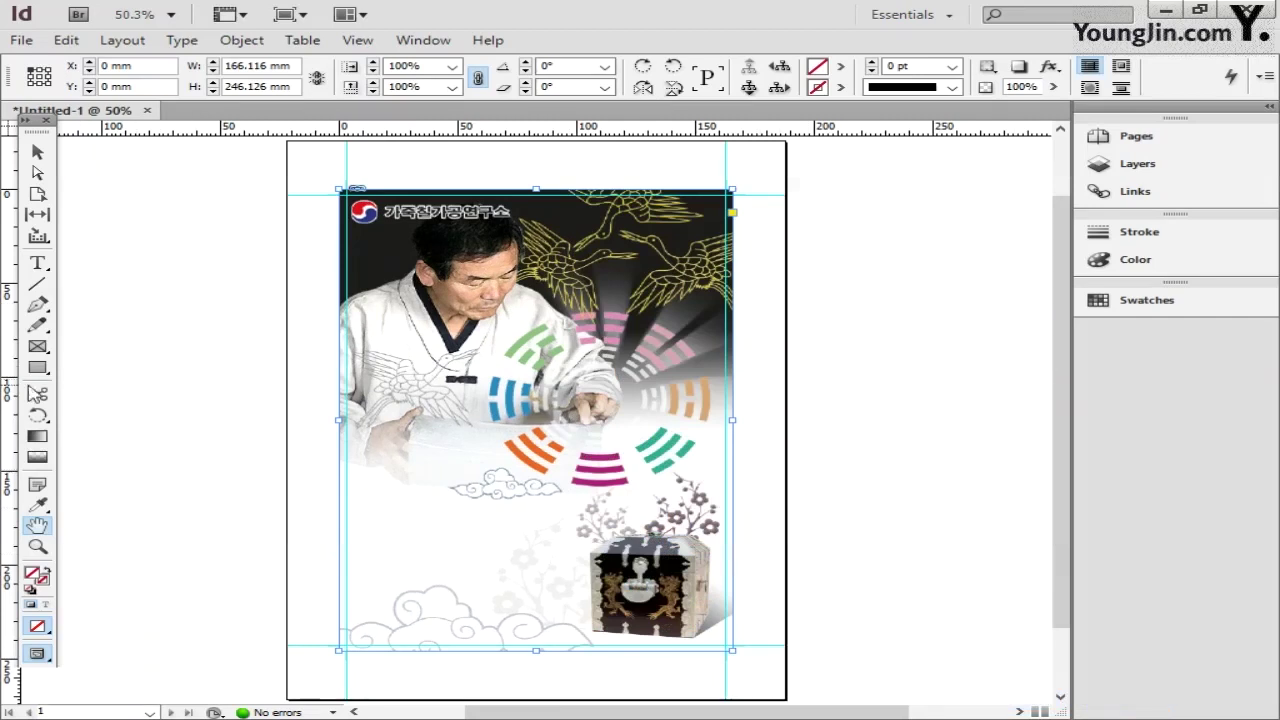
# - Draw a rectangle about 166 × 246 mm over the placed image between opposite margin corners and check its stroke settings
pyautogui.click(45, 369)
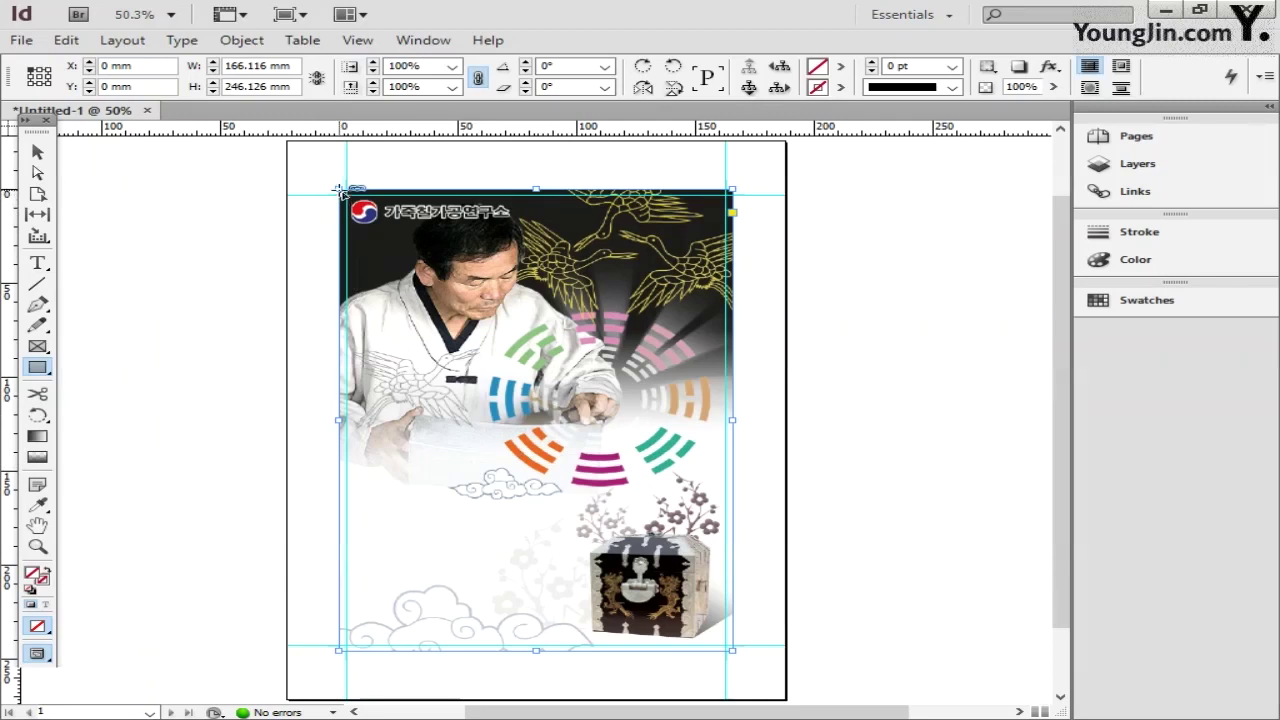
pyautogui.moveTo(339, 190); pyautogui.dragTo(732, 652)
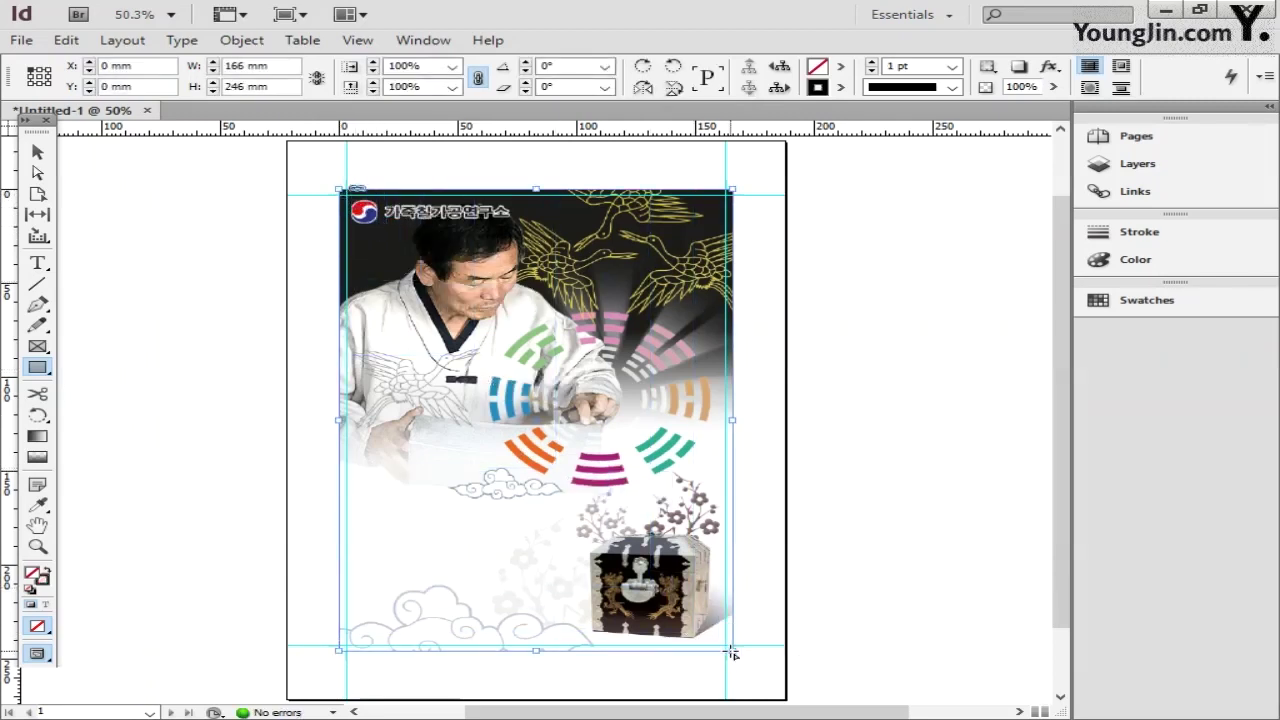
pyautogui.click(1140, 232)
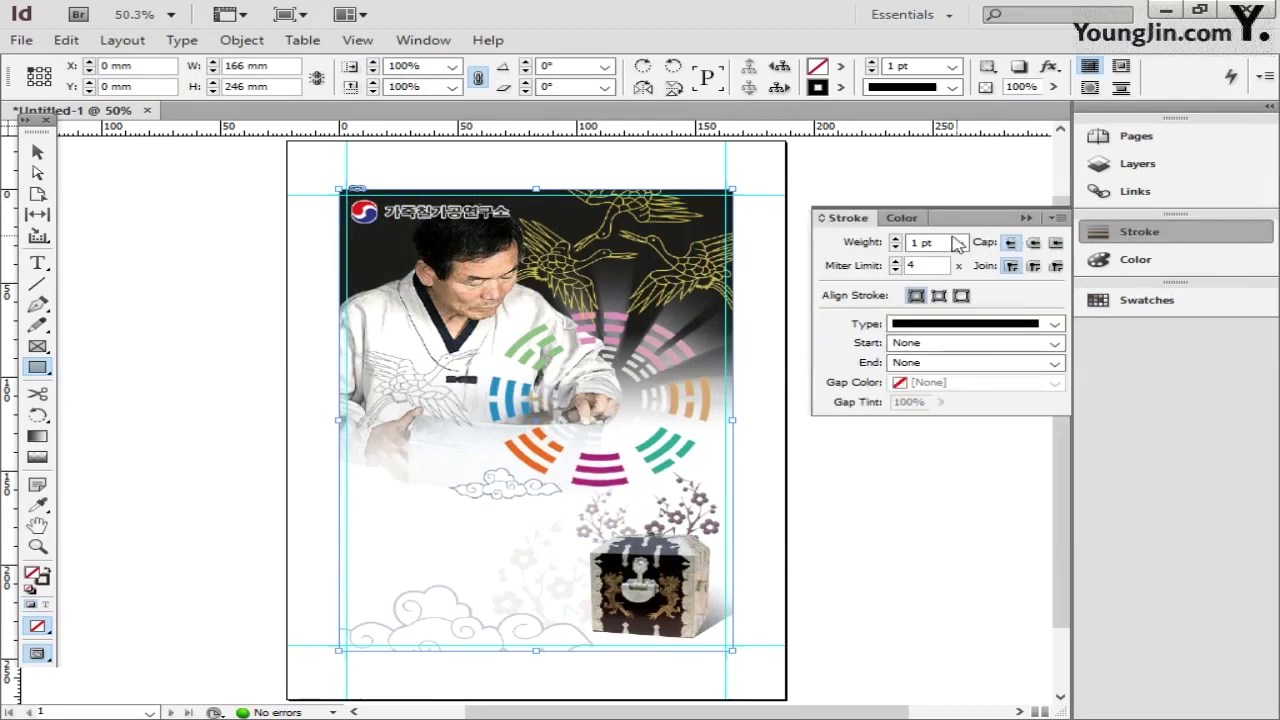
pyautogui.click(1146, 238)
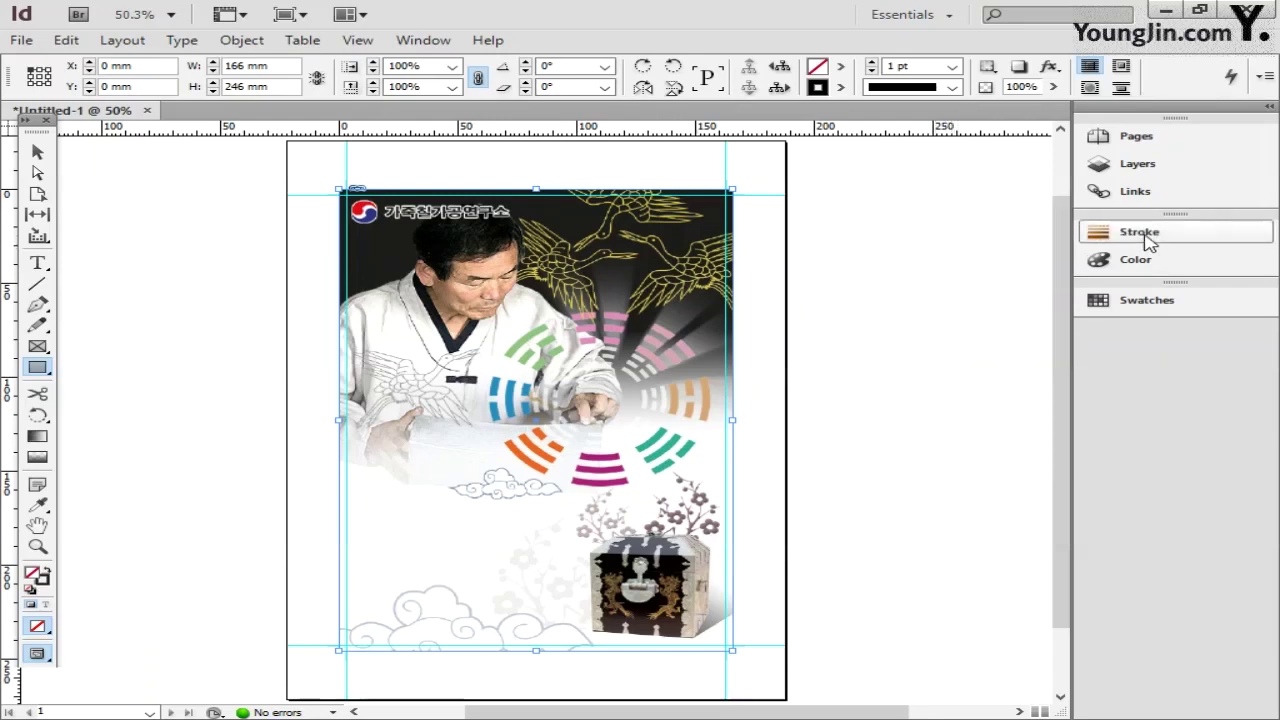
# - Position the rectangle at X 3 mm, Y 3 mm and set its size to 160 mm wide by 240 mm high
pyautogui.doubleClick(112, 65)
pyautogui.write('3')
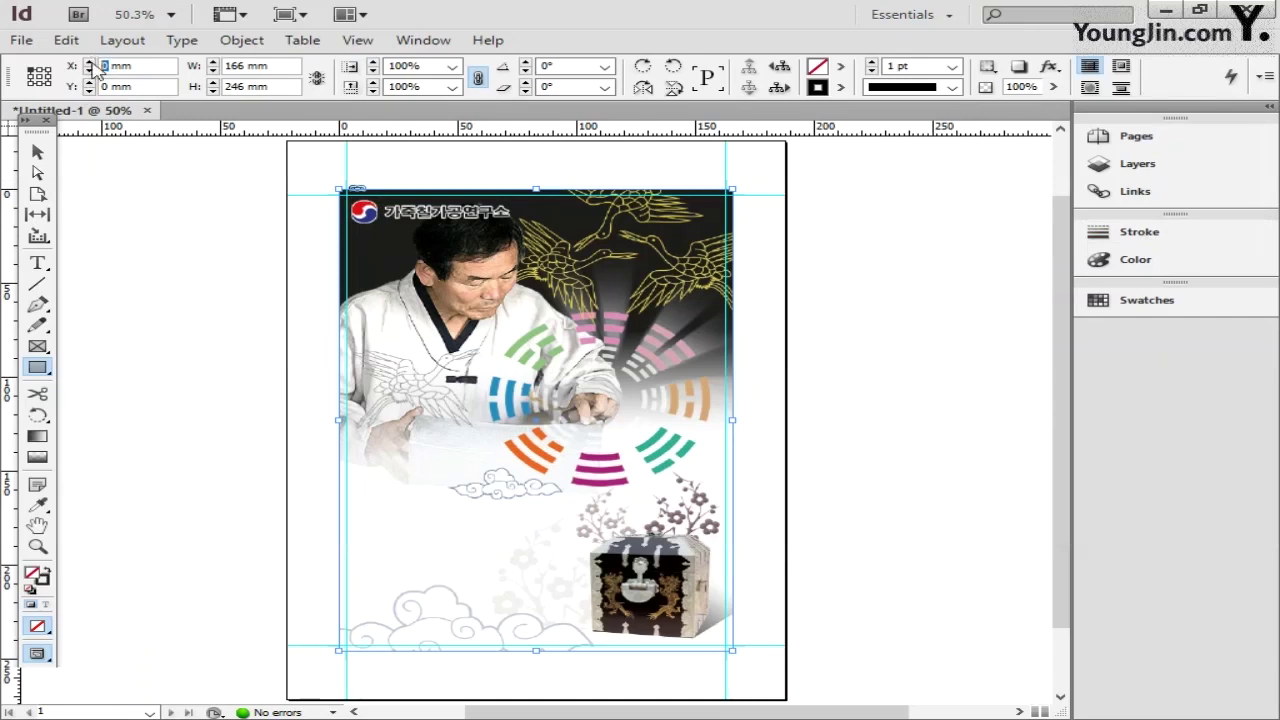
pyautogui.doubleClick(115, 87)
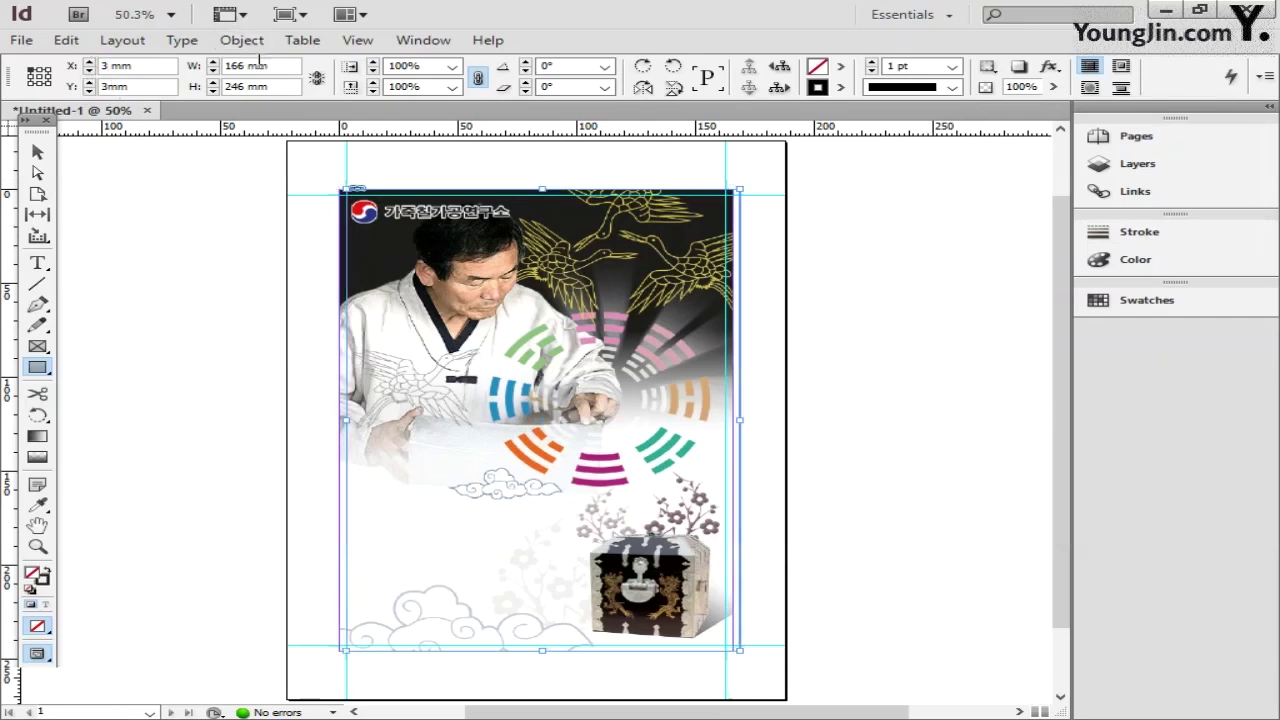
pyautogui.write('3')
pyautogui.press('Return')
pyautogui.write('160')
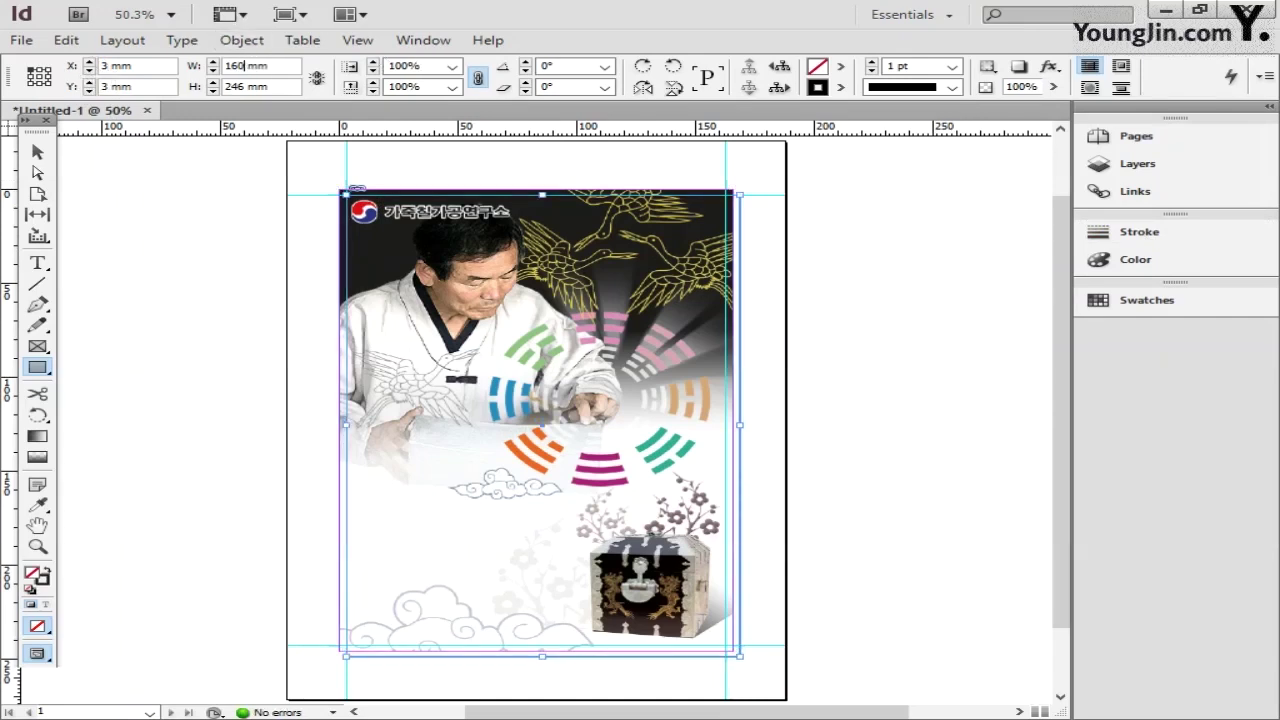
pyautogui.press('Return')
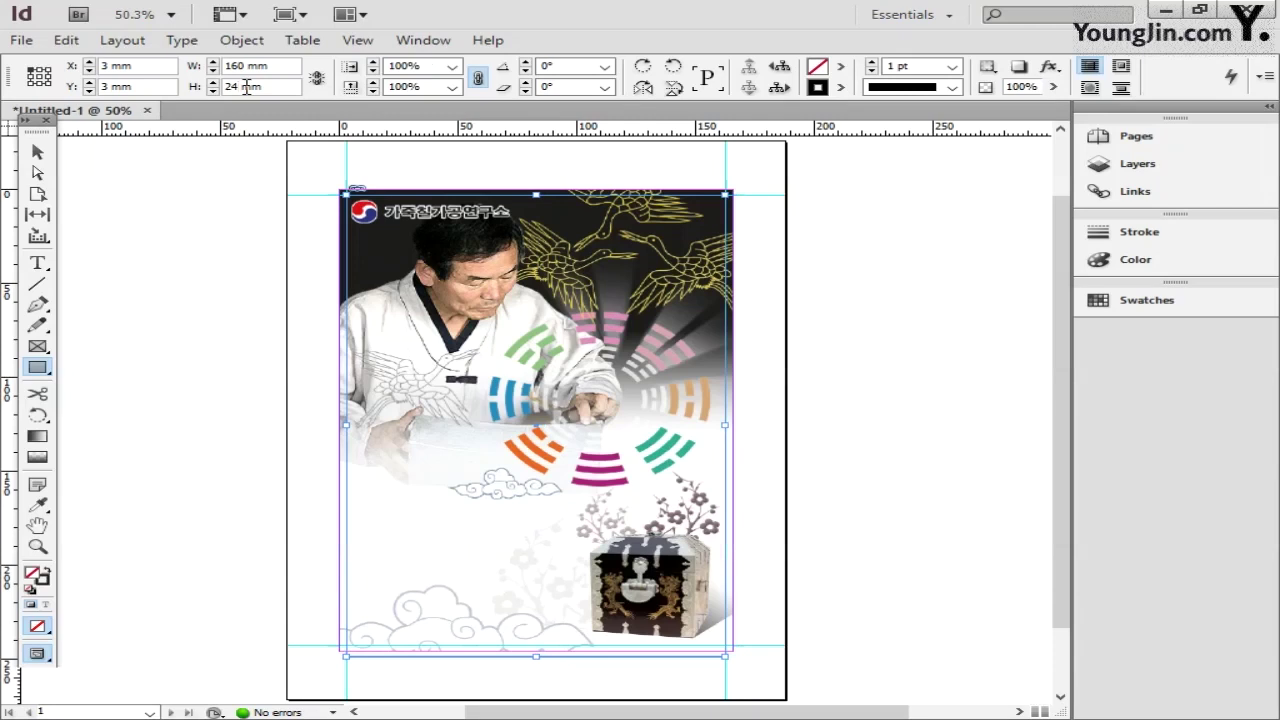
pyautogui.press('Return')
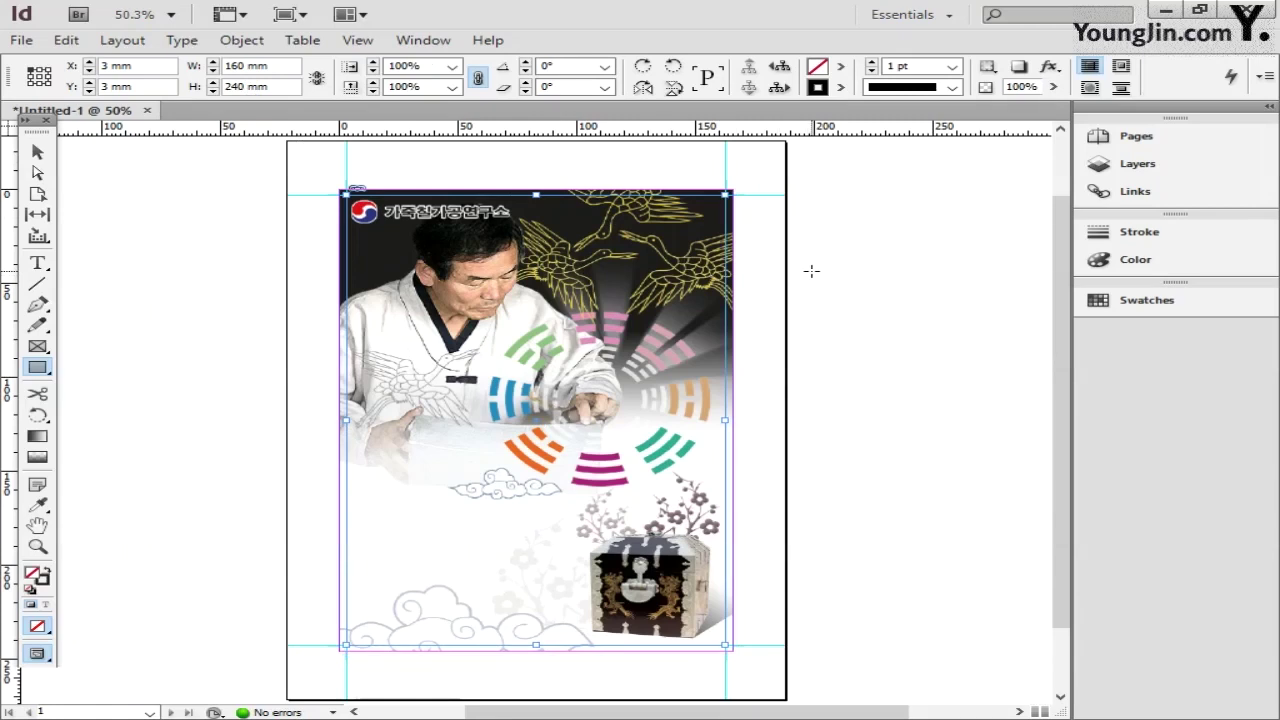
# - Create a text frame over the lower hand area beside the cloud drawing and enter the person's name
pyautogui.click(37, 546)
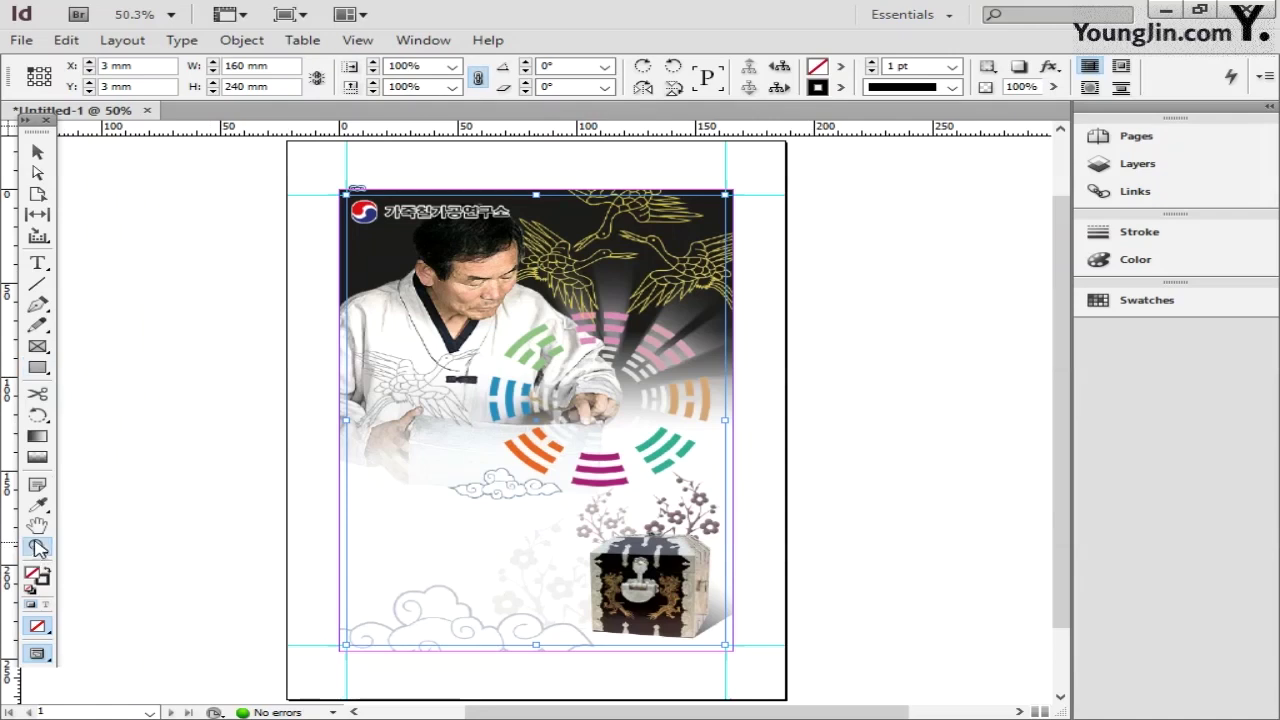
pyautogui.moveTo(309, 407); pyautogui.dragTo(502, 482)
pyautogui.keyDown('alt'); pyautogui.click(691, 487); pyautogui.keyUp('alt')
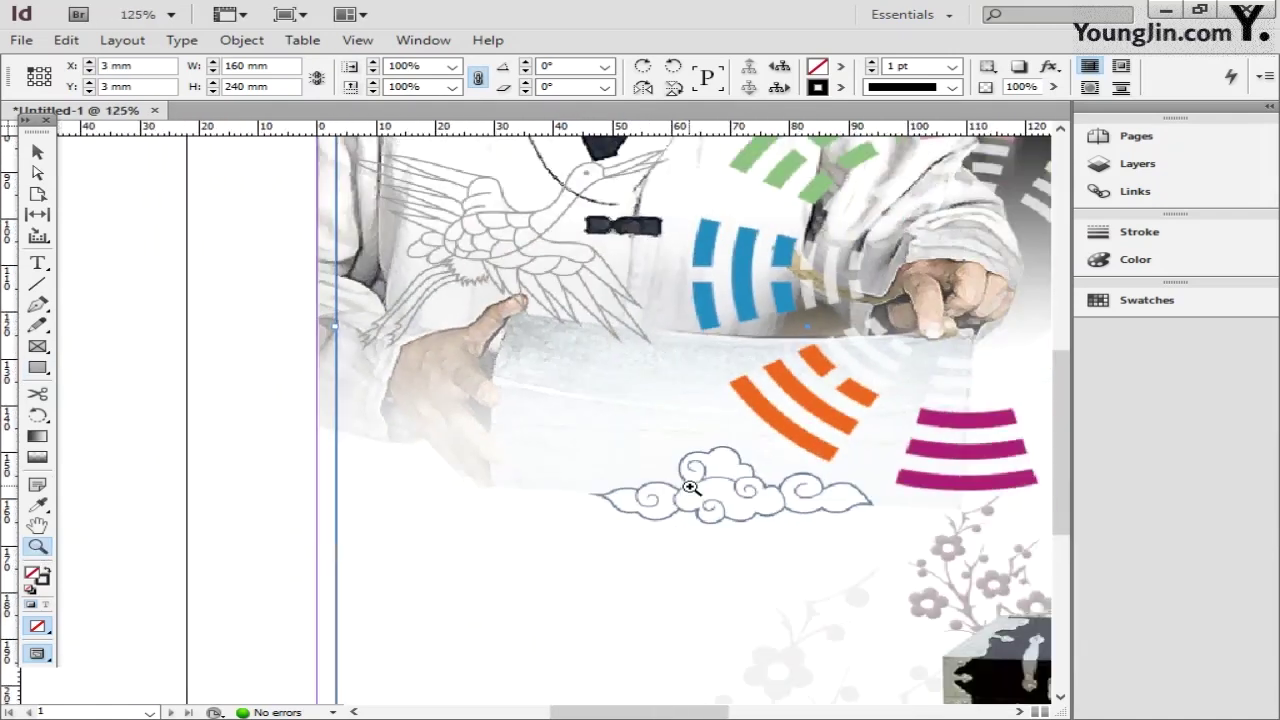
pyautogui.click(38, 264)
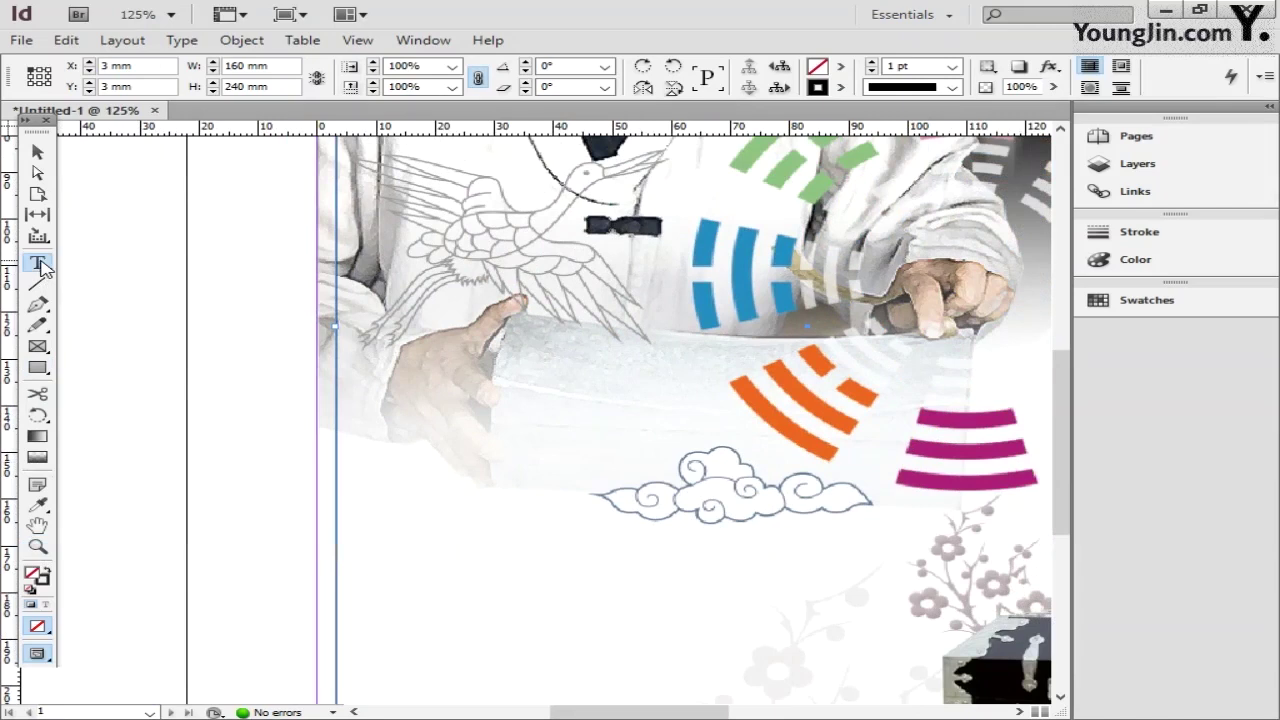
pyautogui.moveTo(362, 419); pyautogui.dragTo(642, 484)
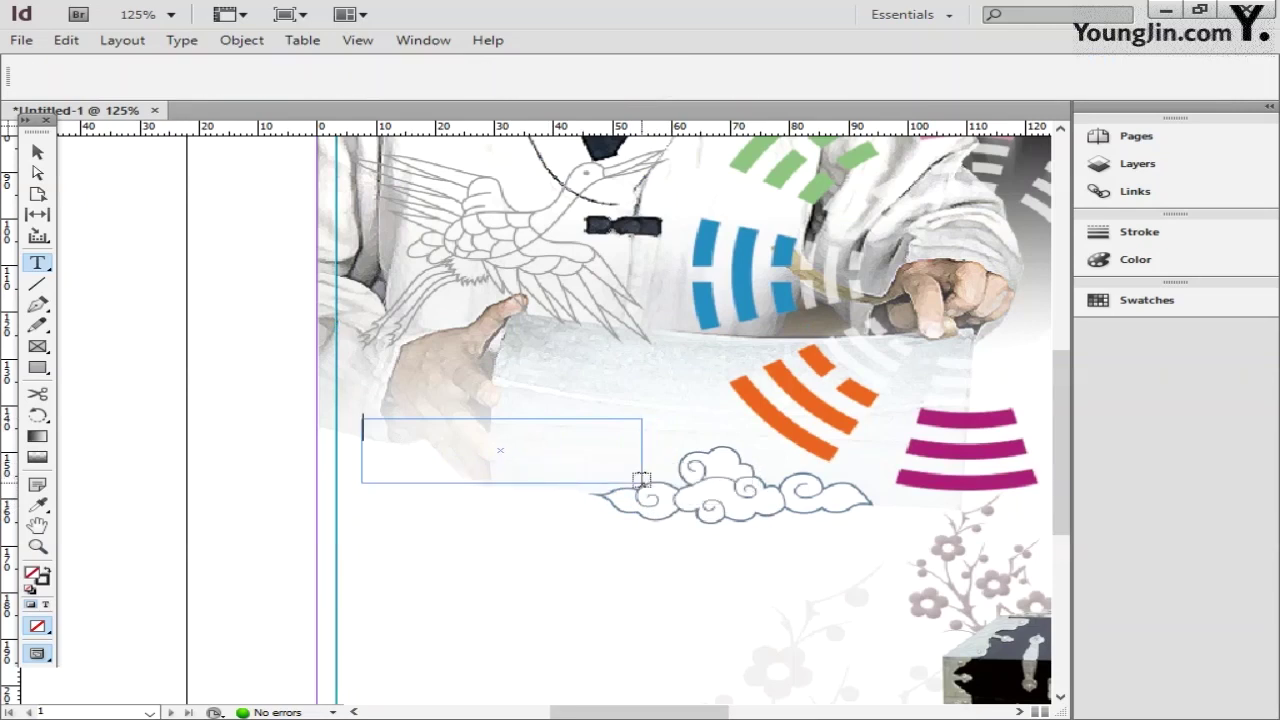
pyautogui.write('두루미')
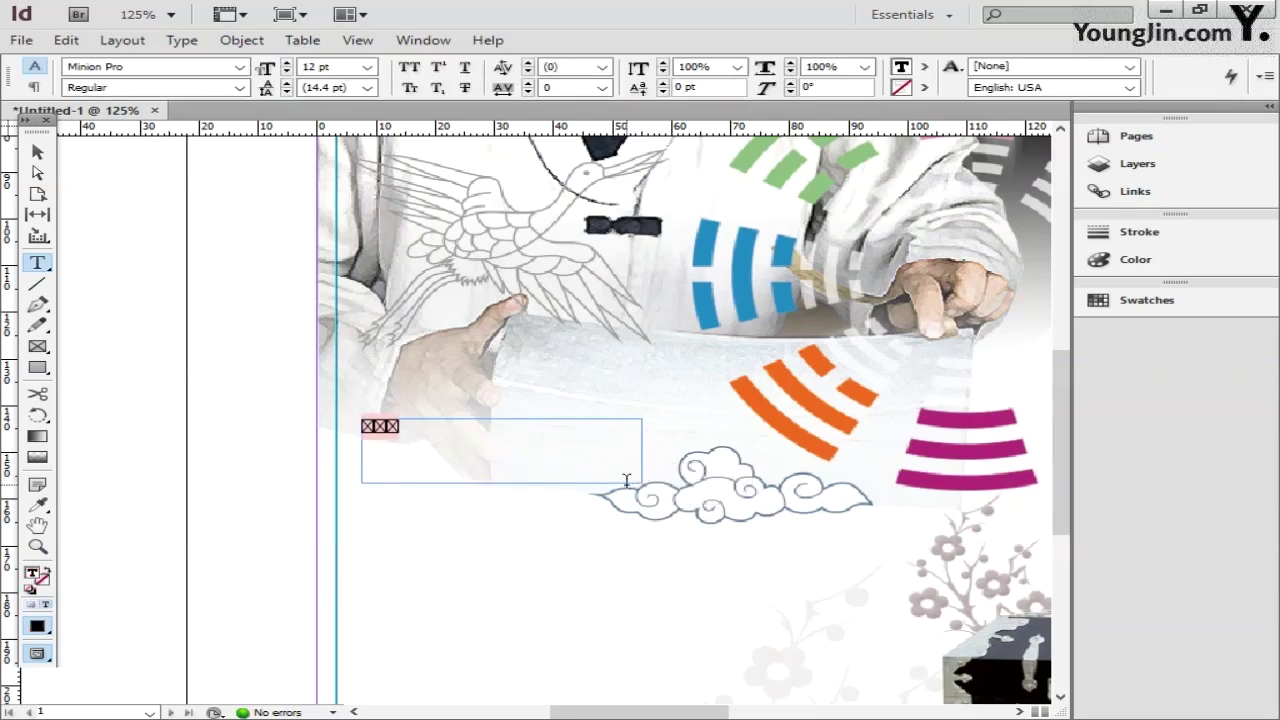
# - Change the whole name text to the Adobe Gothic Std B font and enlarge its font size
pyautogui.hotkey('ctrl', 'a')
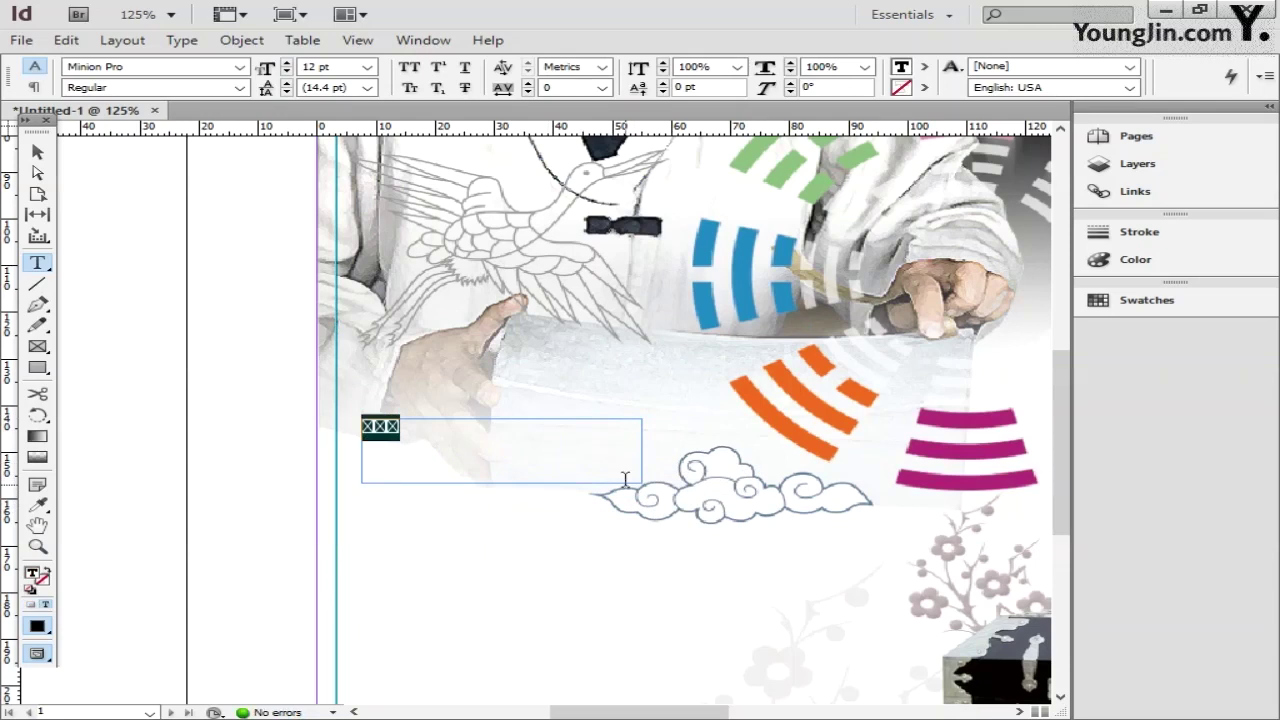
pyautogui.click(240, 66)
pyautogui.click(270, 80)
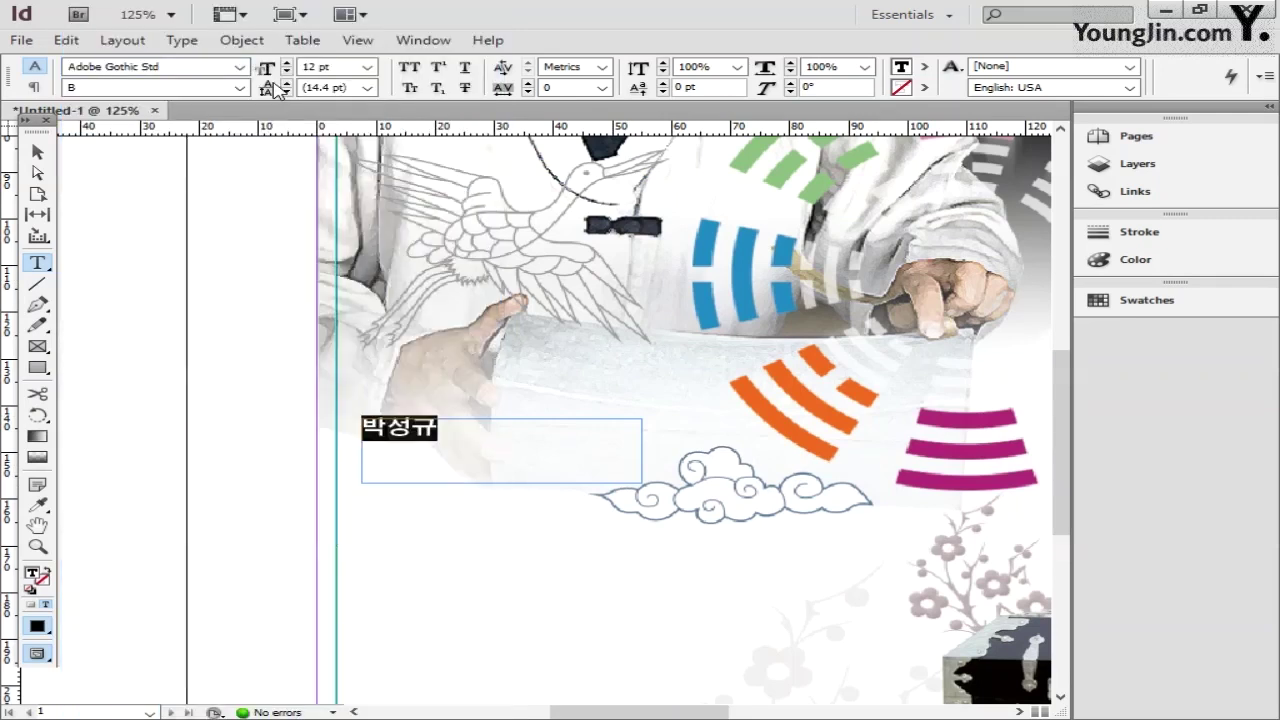
pyautogui.click(367, 66)
pyautogui.click(330, 238)
pyautogui.press('Escape')
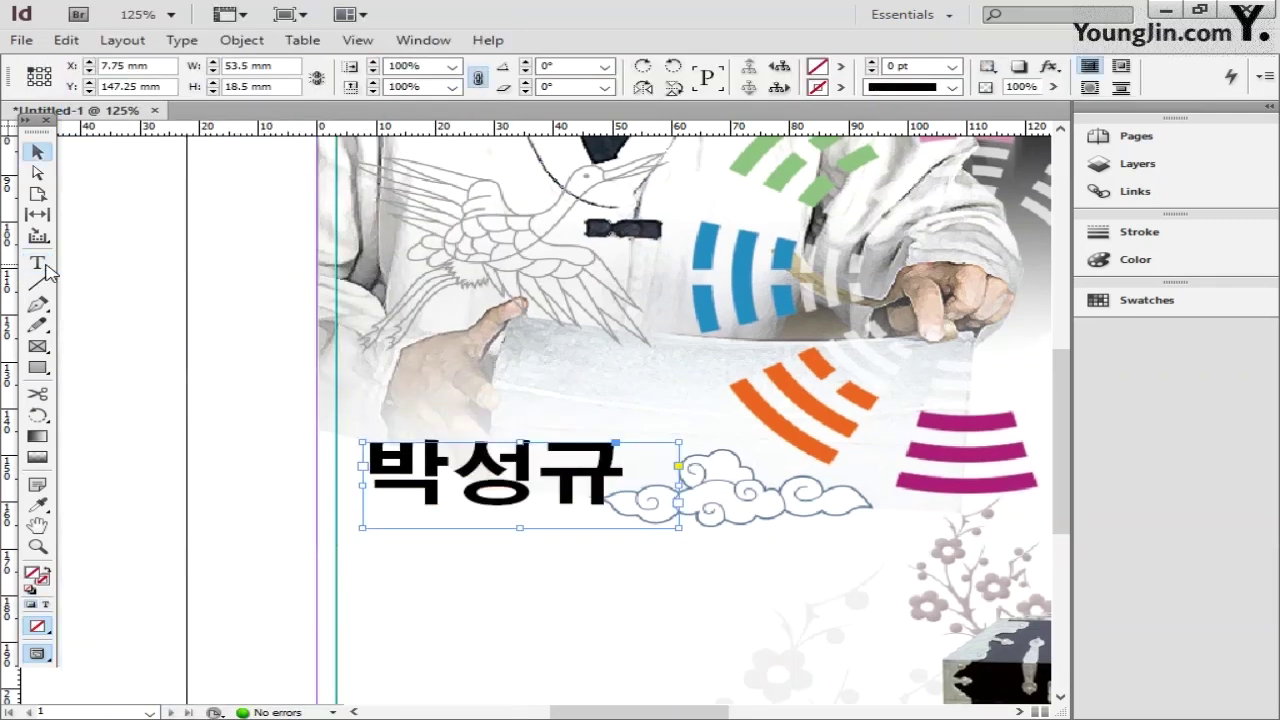
# - Select the whole name text and apply a black fill colour, RGB 0, 0, 0, in the Color Picker
pyautogui.click(40, 265)
pyautogui.moveTo(615, 486); pyautogui.dragTo(366, 490)
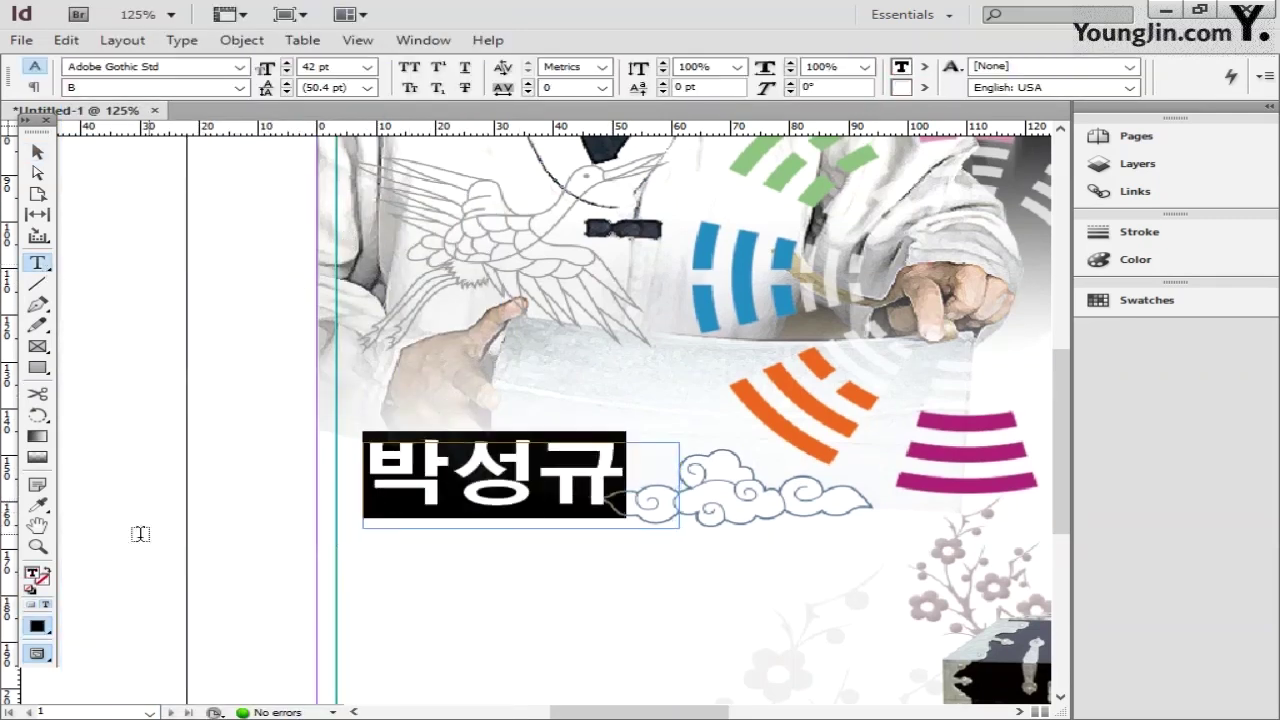
pyautogui.doubleClick(31, 578)
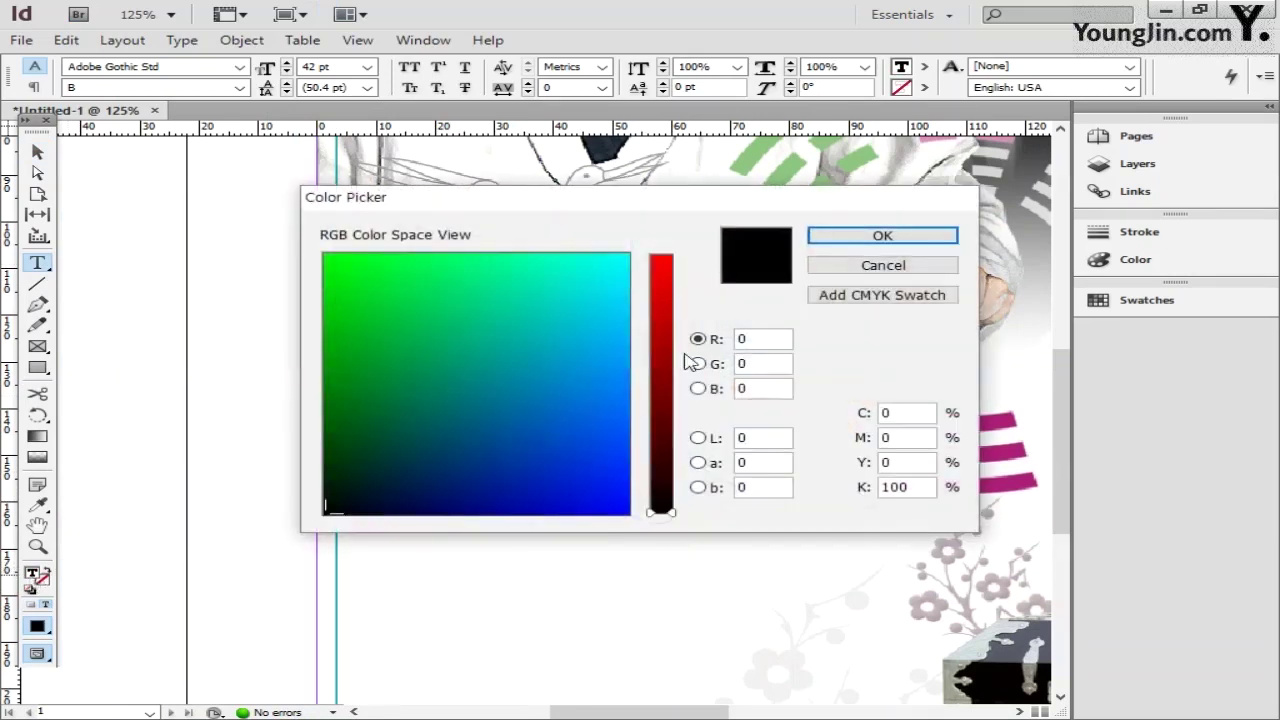
pyautogui.click(884, 236)
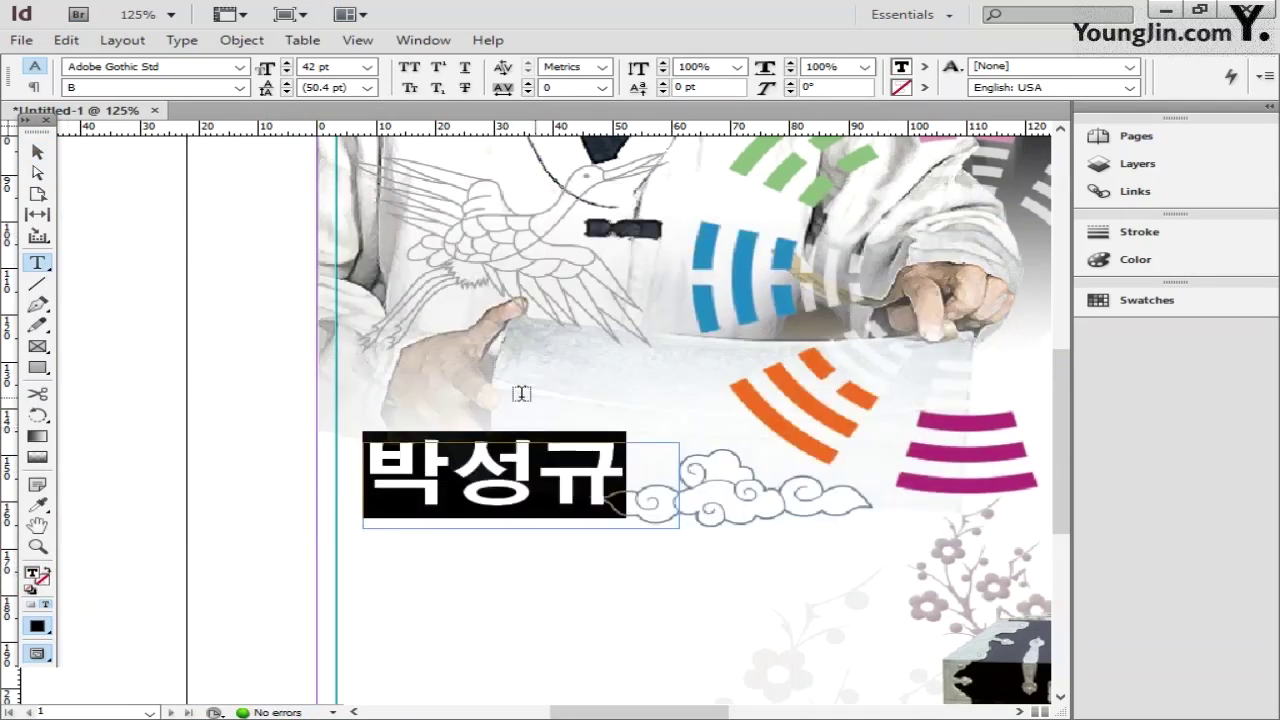
# - Create a text frame directly above the name and enter the title line "가죽칠가공 기능전승자"
pyautogui.moveTo(363, 376); pyautogui.dragTo(708, 427)
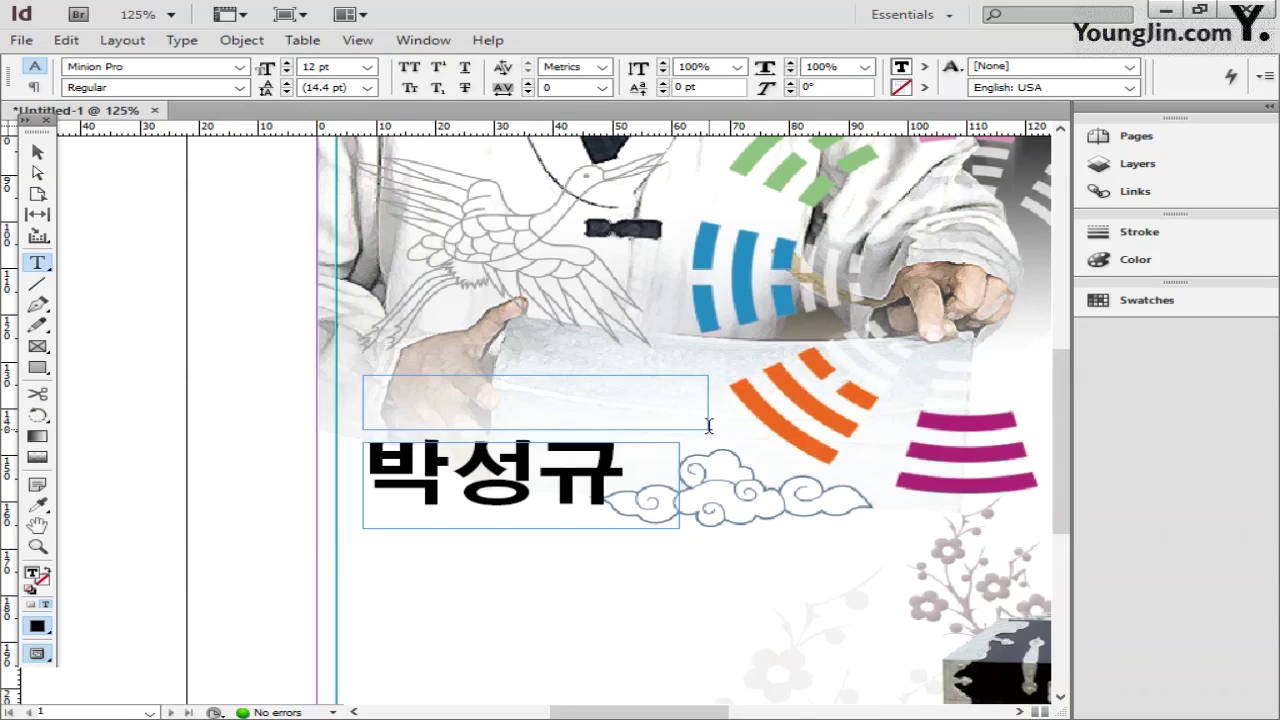
pyautogui.write('캘리그라피')
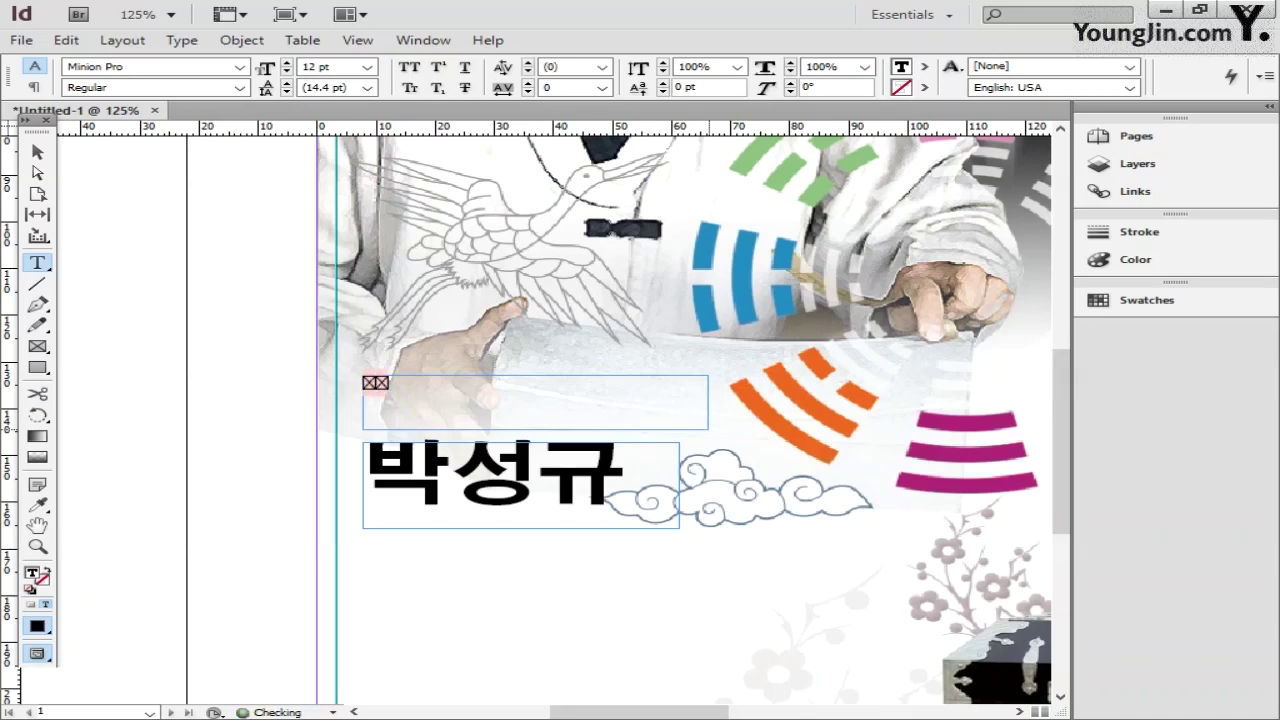
pyautogui.write(' 아트디렉터')
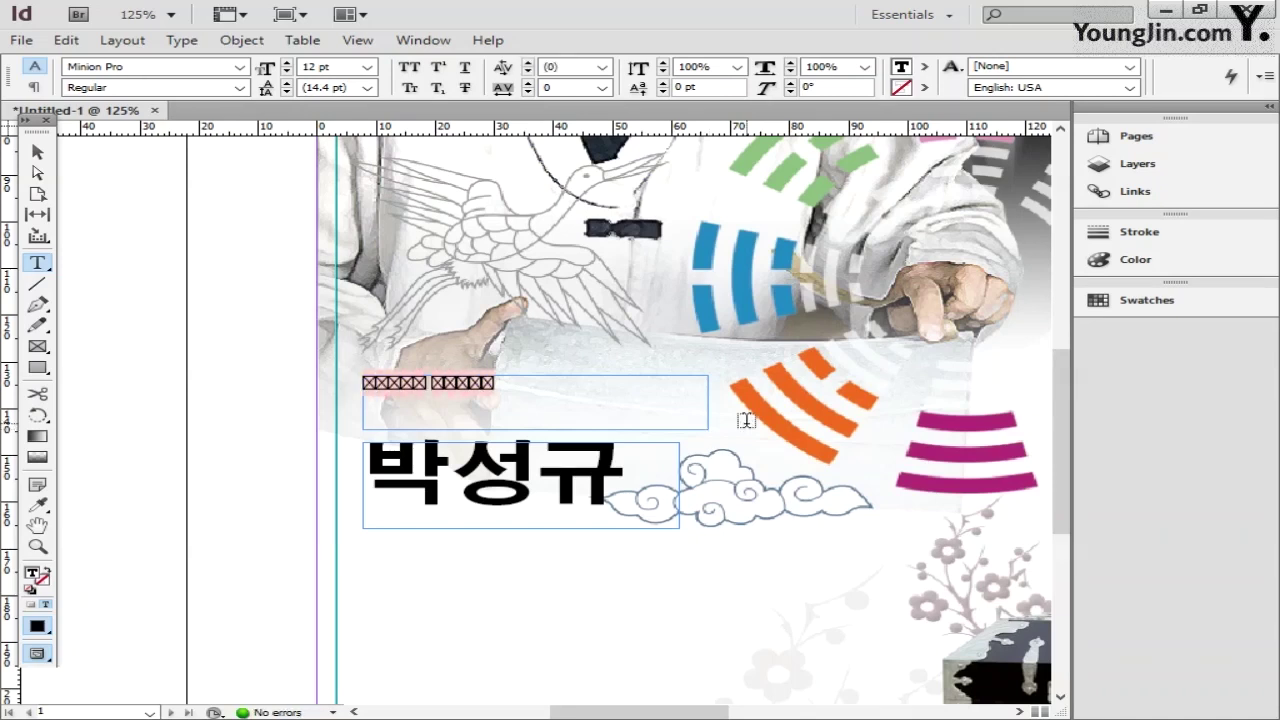
# - Set the whole title line above the name in Adobe Gothic Std B at 18 pt
pyautogui.hotkey('ctrl', 'a')
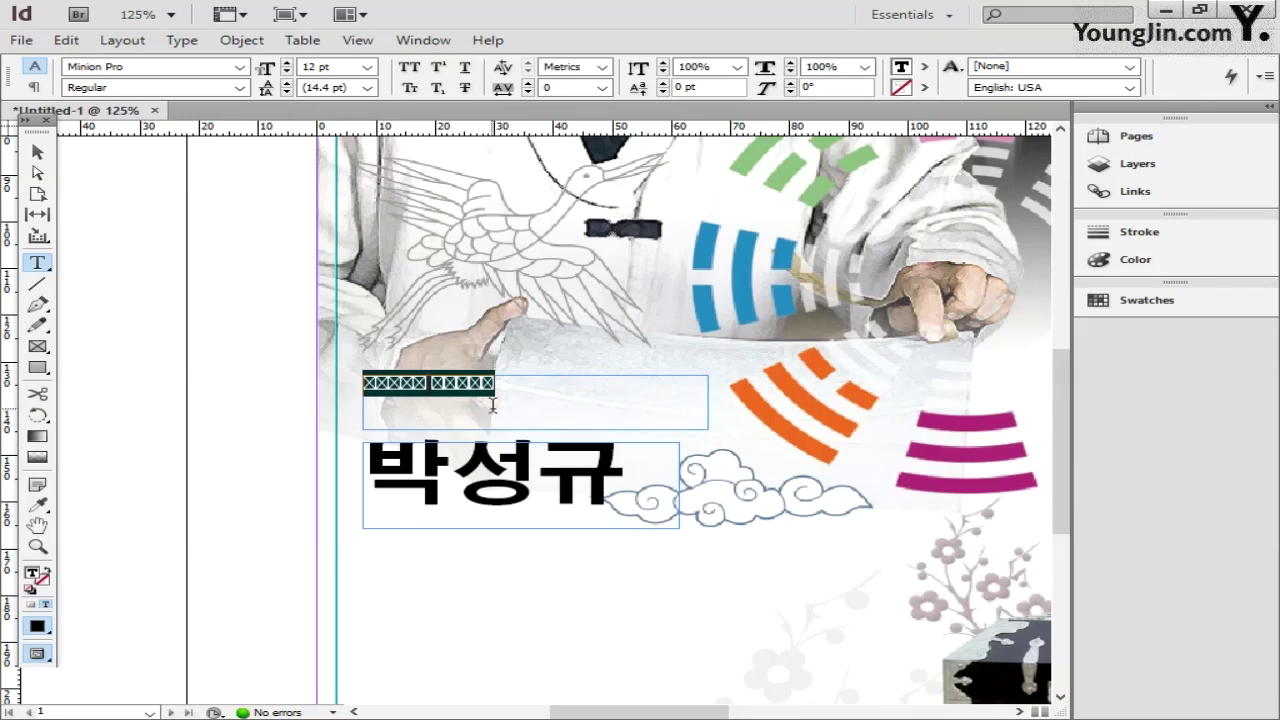
pyautogui.click(240, 66)
pyautogui.scroll(2, 236, 110)
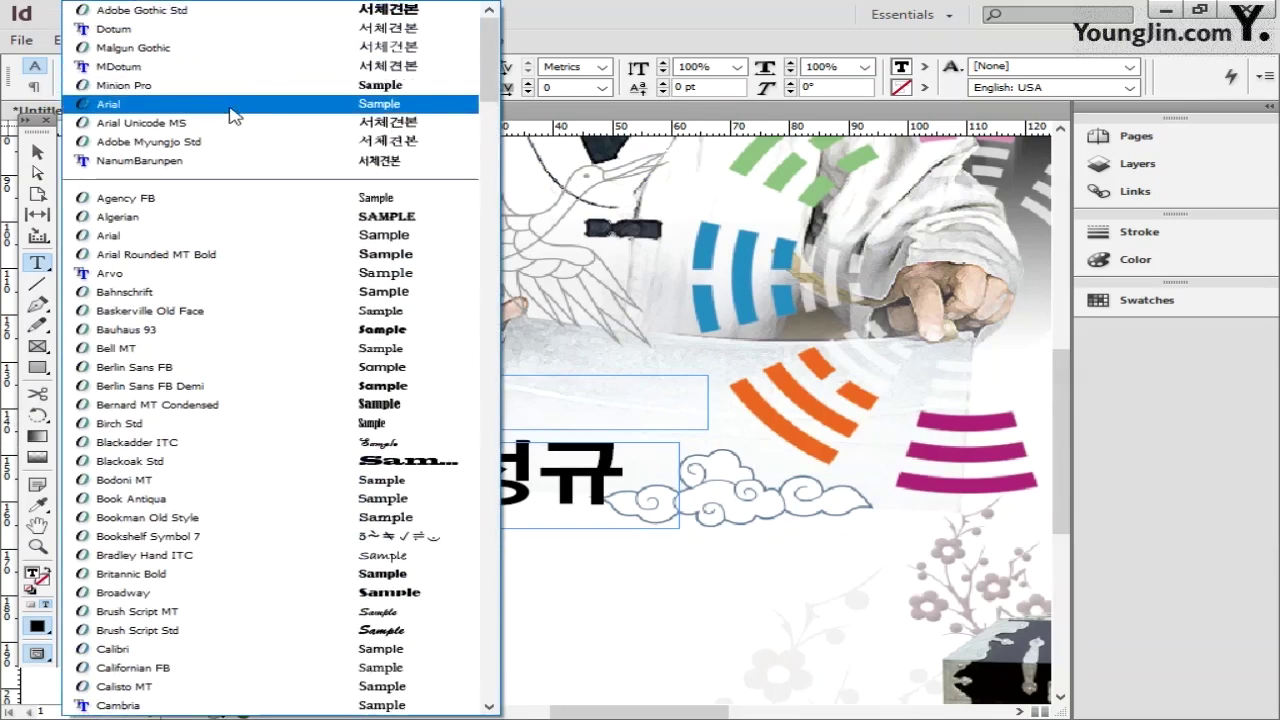
pyautogui.click(200, 12)
pyautogui.click(368, 66)
pyautogui.click(330, 210)
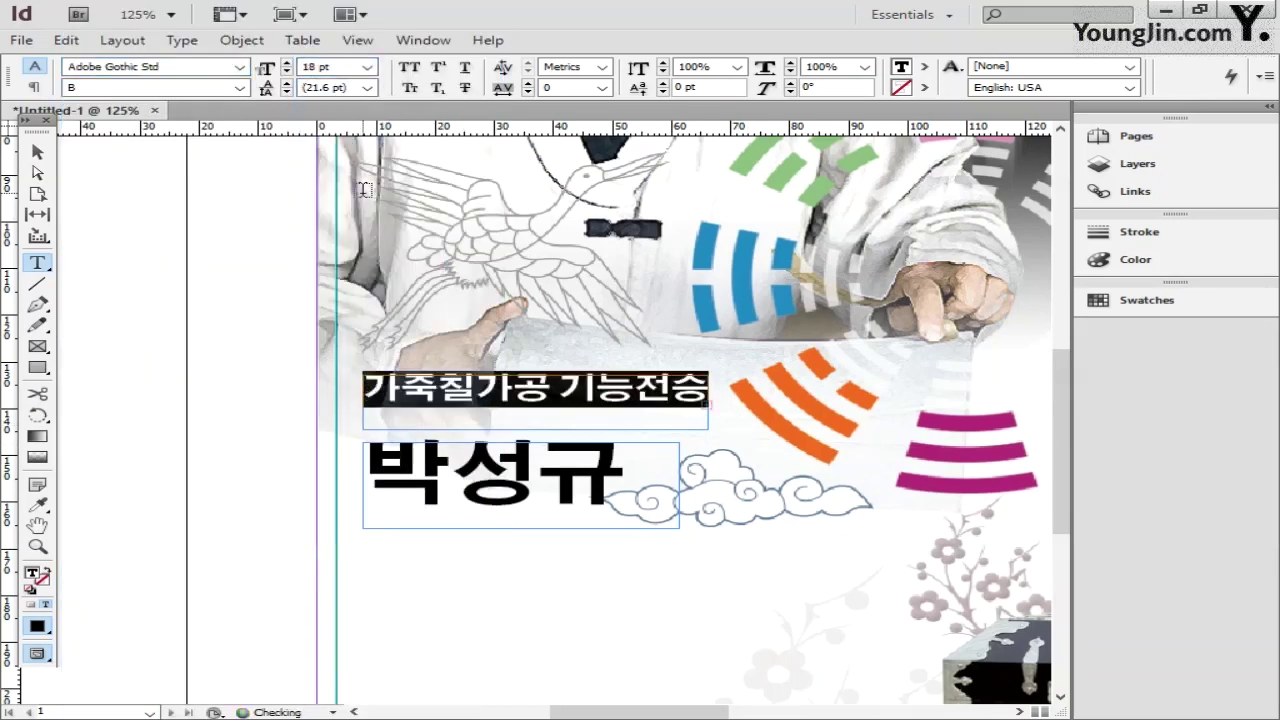
# - Move the title line down close to the name, and format its text at 15 pt with the black fill colour
pyautogui.press('Escape')
pyautogui.moveTo(636, 385); pyautogui.dragTo(640, 416)
pyautogui.press('t')
pyautogui.hotkey('ctrl', 'a')
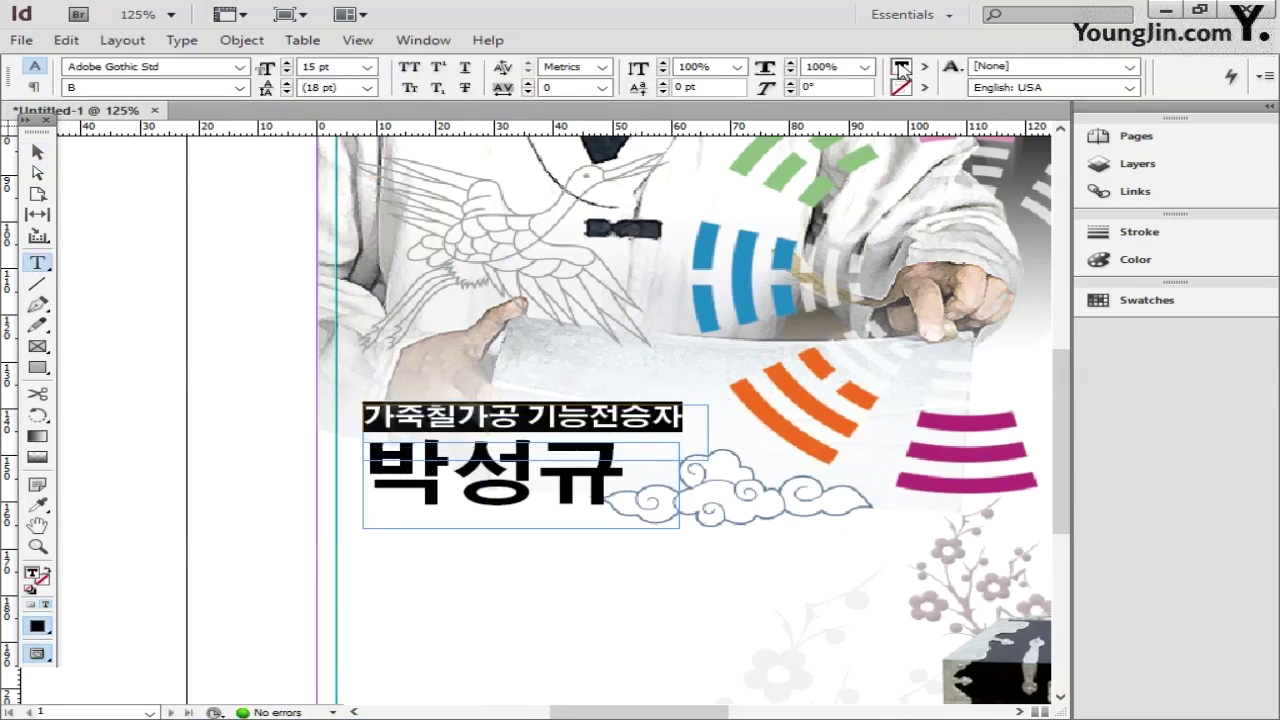
pyautogui.doubleClick(32, 572)
pyautogui.click(885, 236)
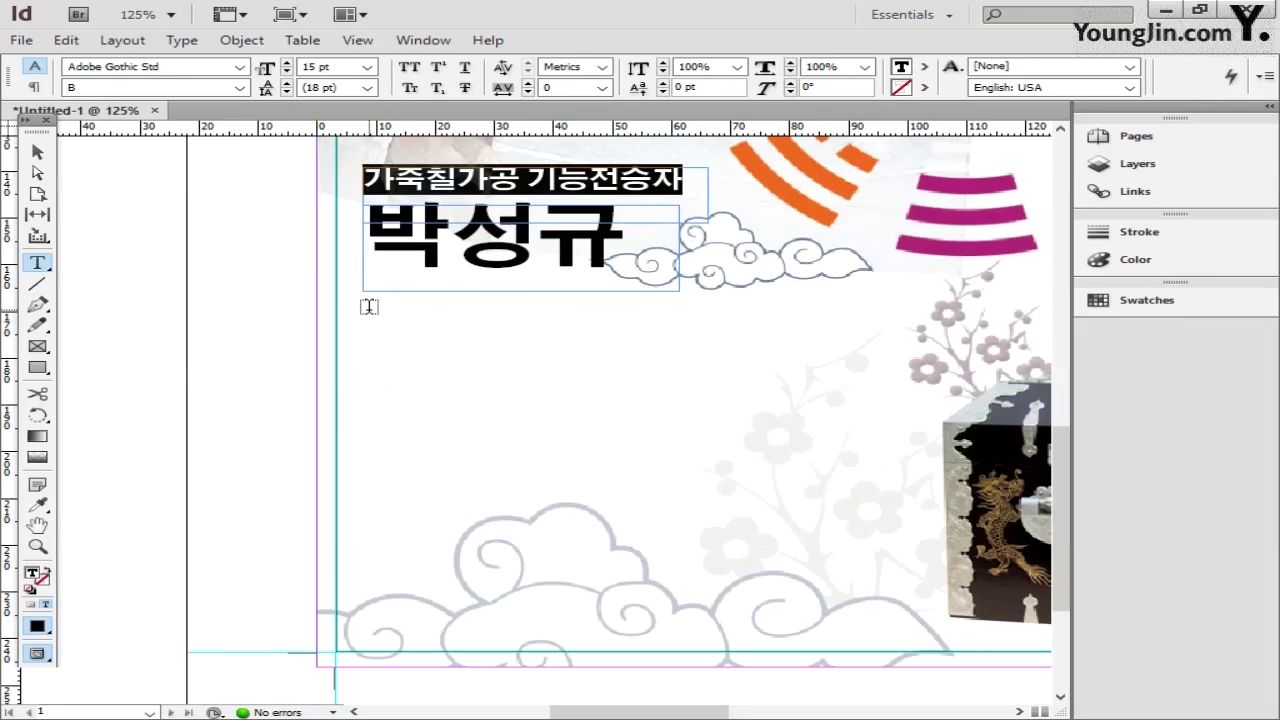
# - Create a text frame about 88 × 68 mm below the name and paste in the whole leather-craft paragraph copied from Notepad
pyautogui.moveTo(369, 306); pyautogui.dragTo(888, 626)
pyautogui.hotkey('alt', 'Tab')
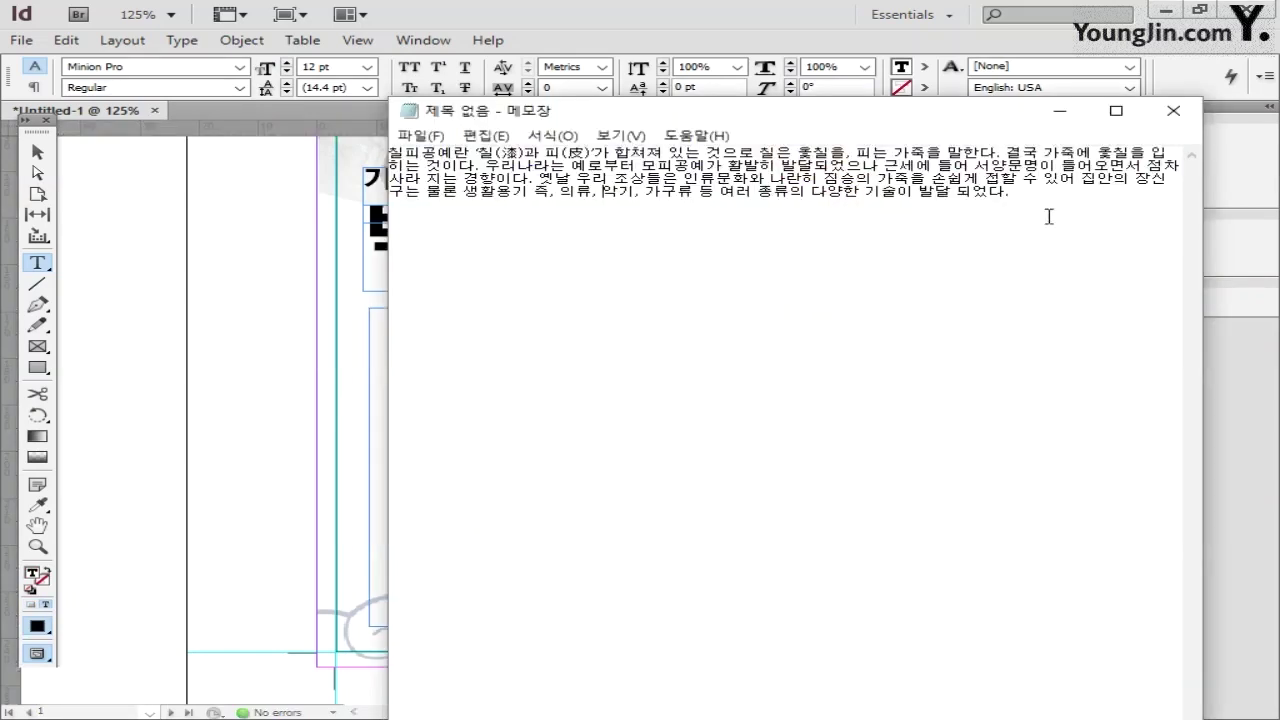
pyautogui.hotkey('ctrl', 'a')
pyautogui.hotkey('ctrl', 'c')
pyautogui.click(1174, 114)
pyautogui.hotkey('ctrl', 'v')
# - Set the body paragraph in Adobe Myungjo Std M and widen its frame to about 93 mm
pyautogui.hotkey('ctrl', 'a')
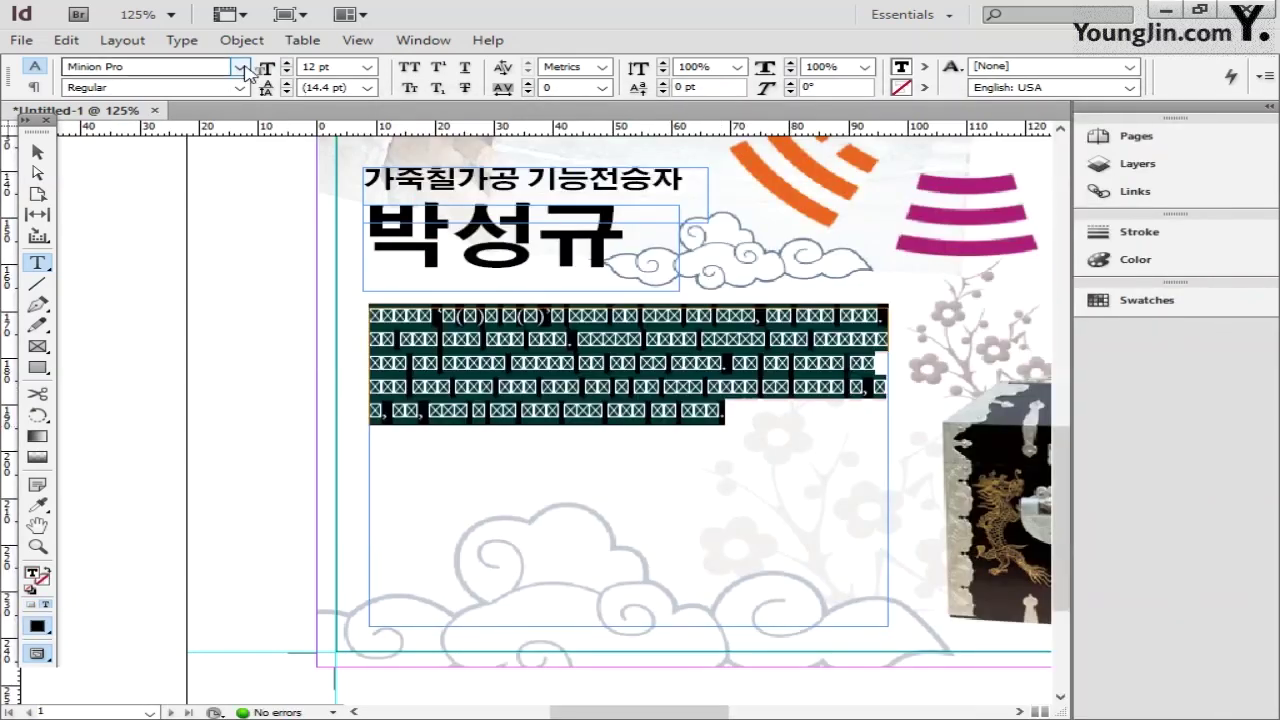
pyautogui.click(240, 66)
pyautogui.click(270, 83)
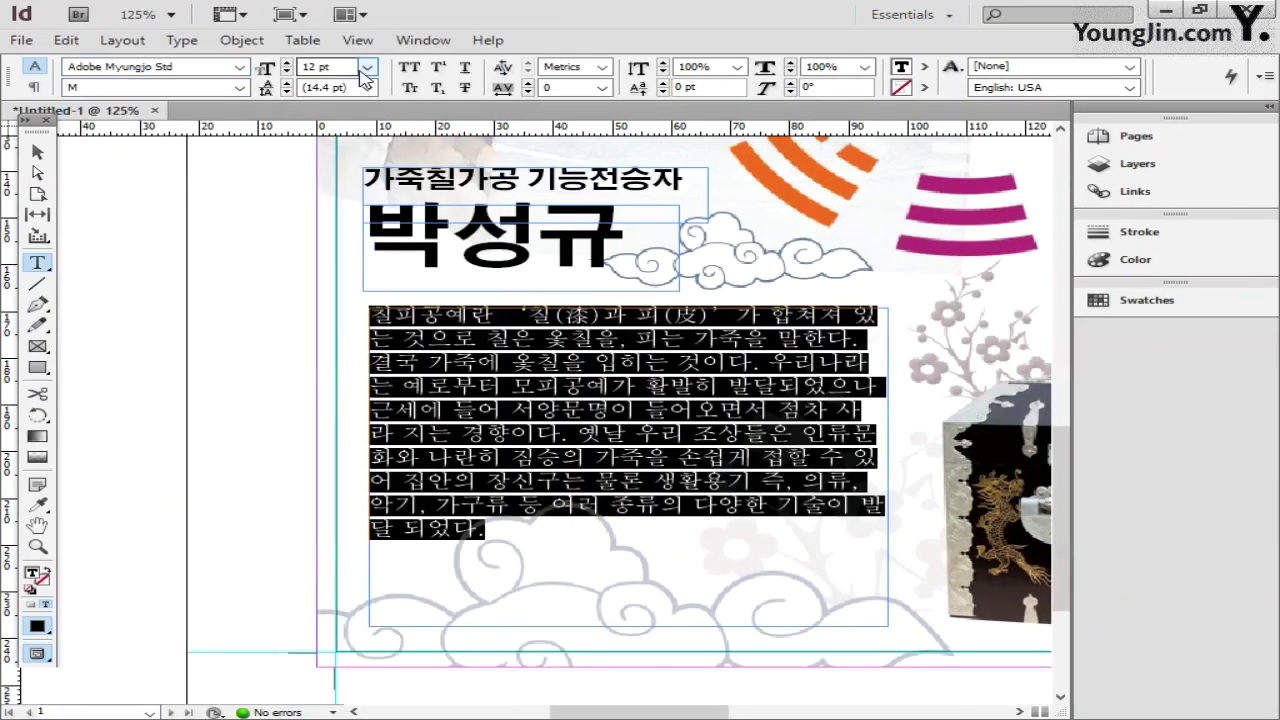
pyautogui.press('Escape')
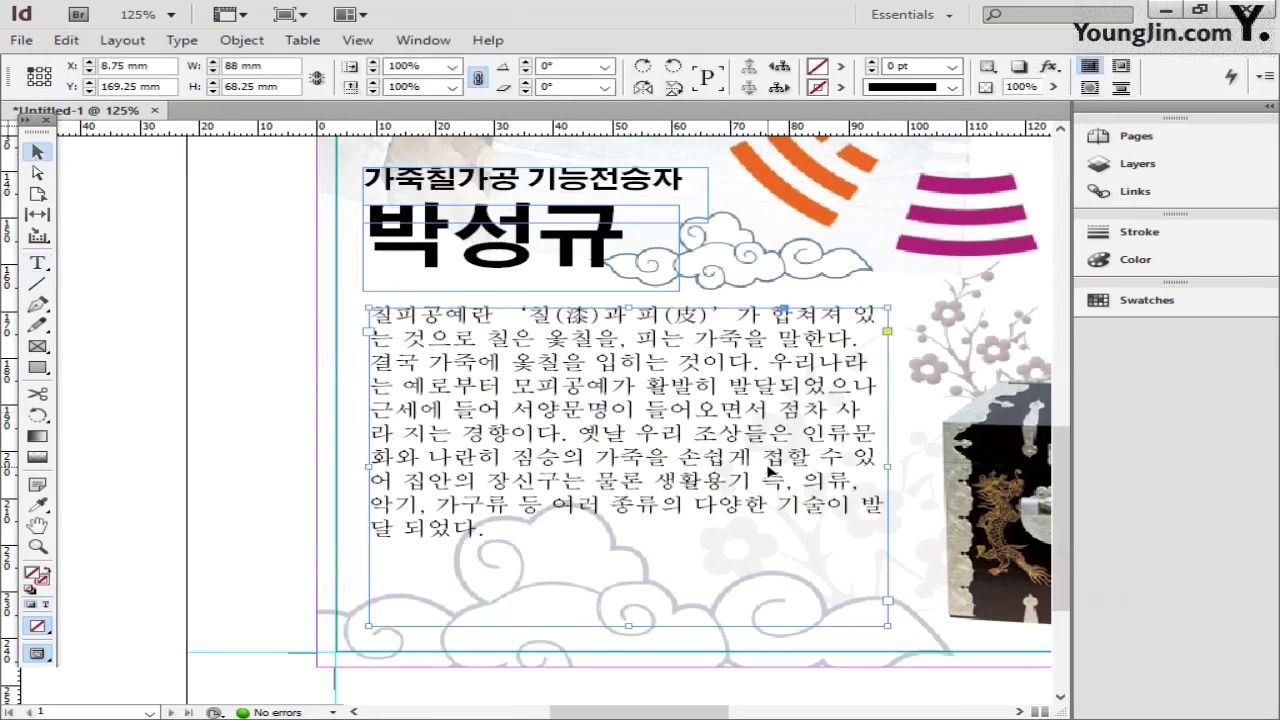
pyautogui.moveTo(887, 464); pyautogui.dragTo(916, 465)
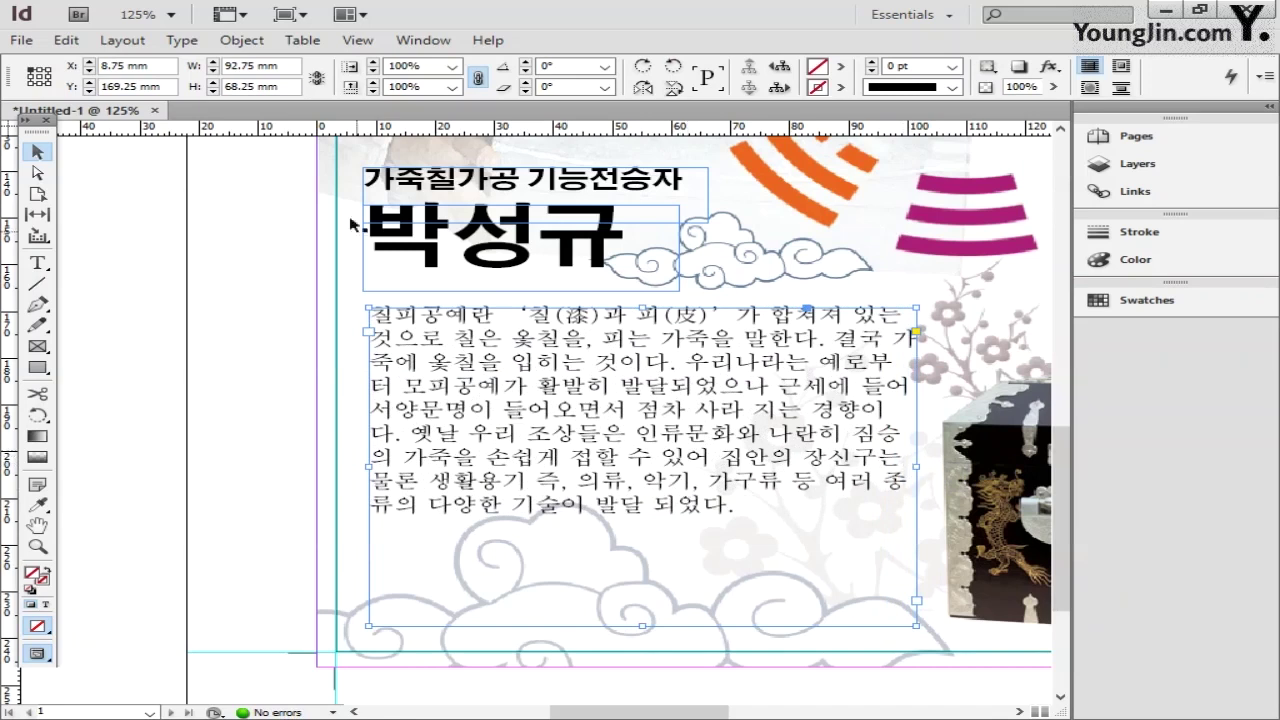
# - Justify the body paragraph with its last line aligned left
pyautogui.click(193, 42)
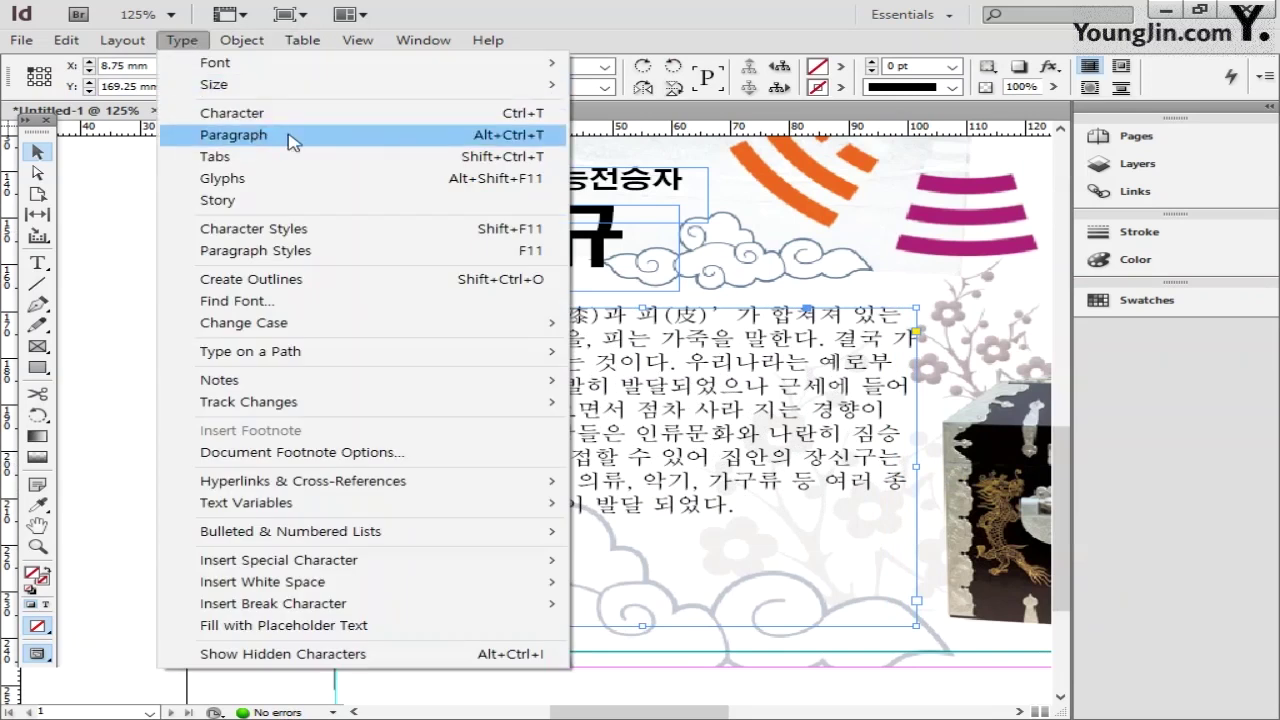
pyautogui.click(288, 133)
pyautogui.moveTo(1186, 463); pyautogui.dragTo(876, 212)
pyautogui.click(872, 248)
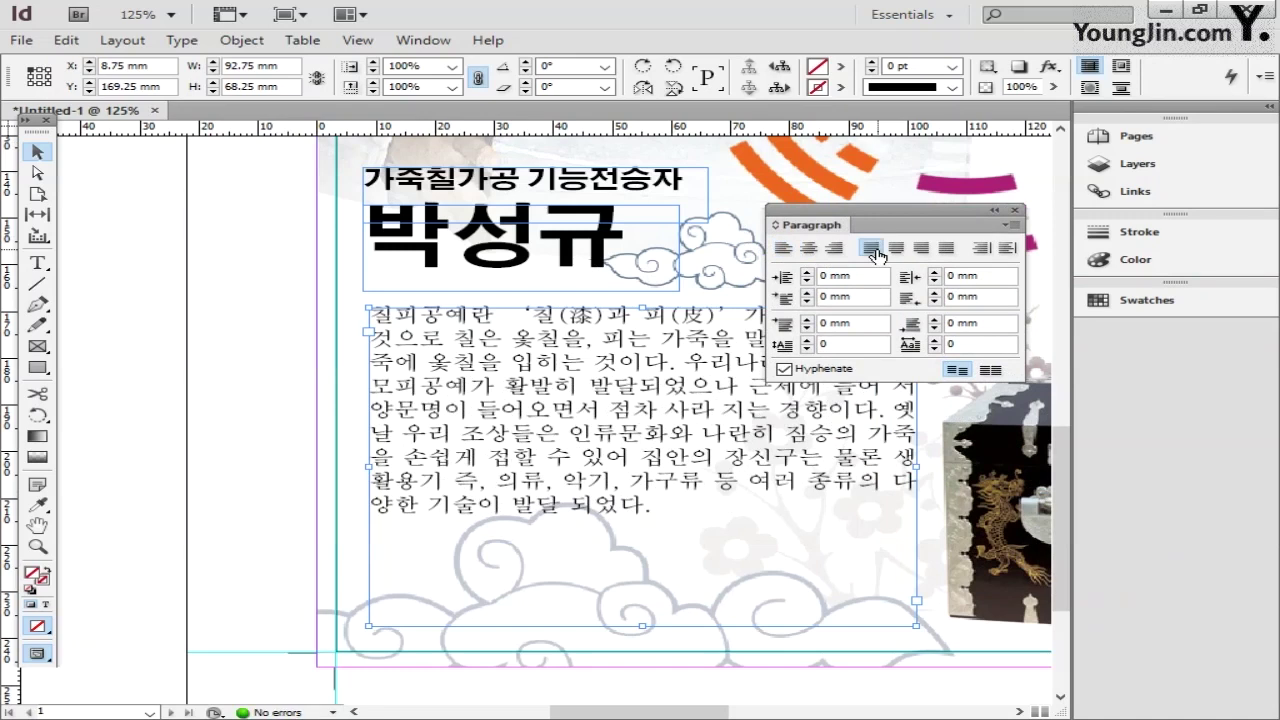
pyautogui.click(1015, 210)
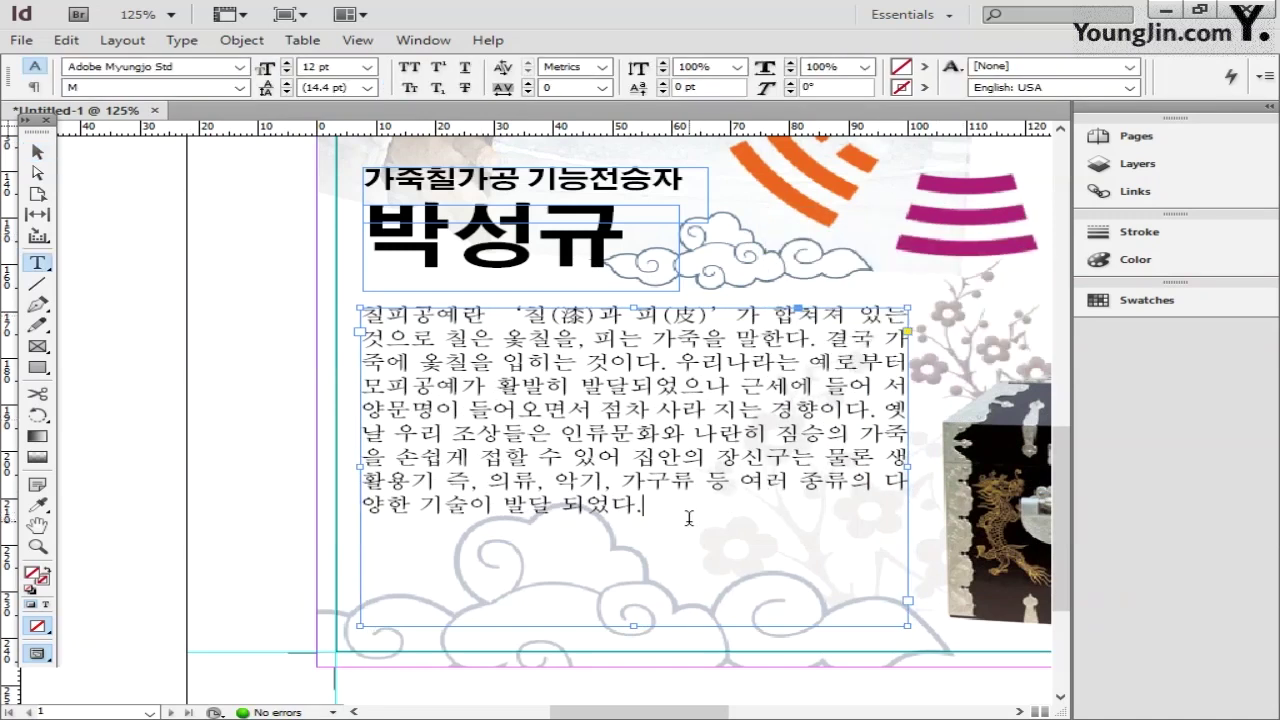
# - Select all the body paragraph text and apply the black fill colour in the Color Picker
pyautogui.moveTo(688, 517); pyautogui.dragTo(358, 312)
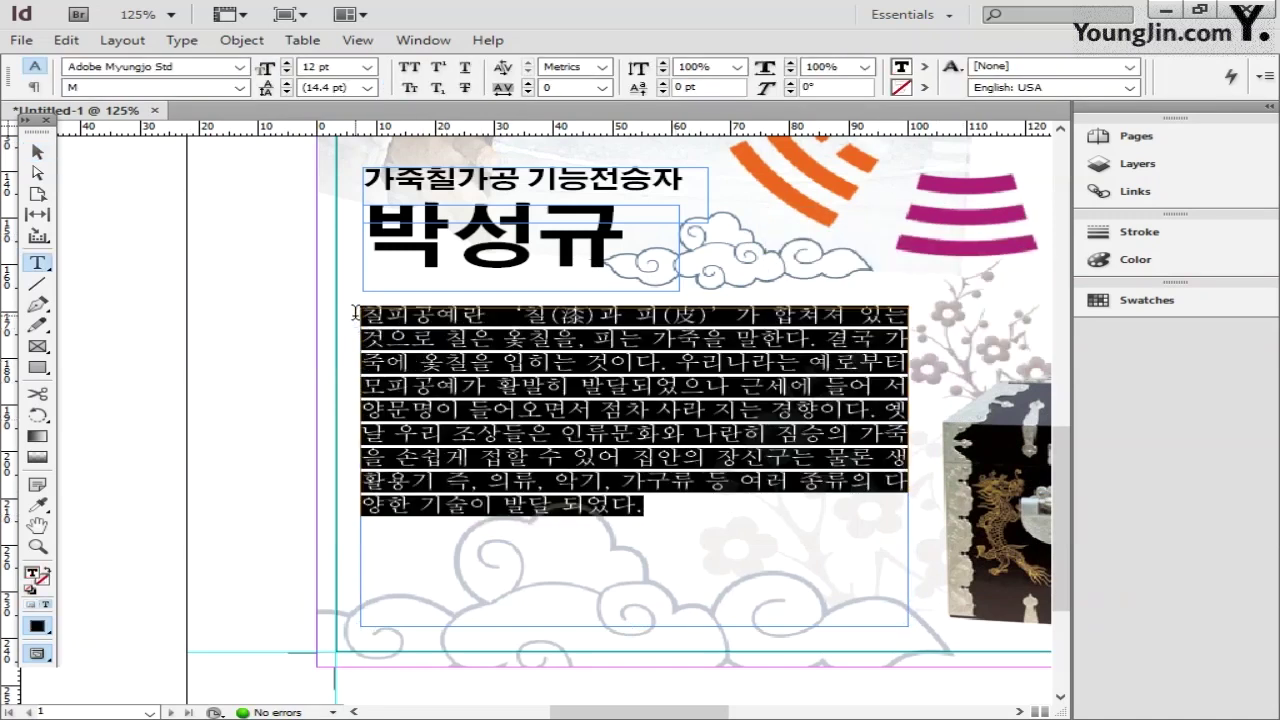
pyautogui.doubleClick(36, 576)
pyautogui.click(840, 231)
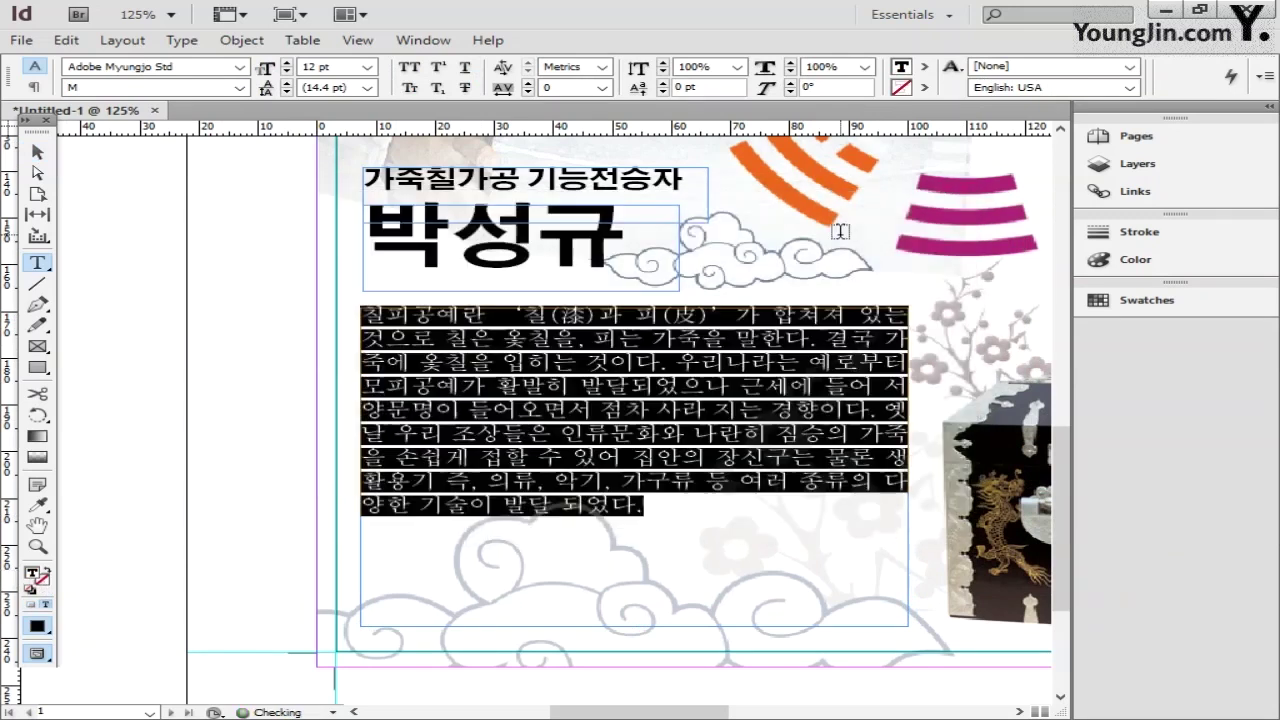
# - Create a 5 × 5 mm text frame beside the vertical crop mark at the poster's bottom-left corner and enter 01
pyautogui.doubleClick(38, 526)
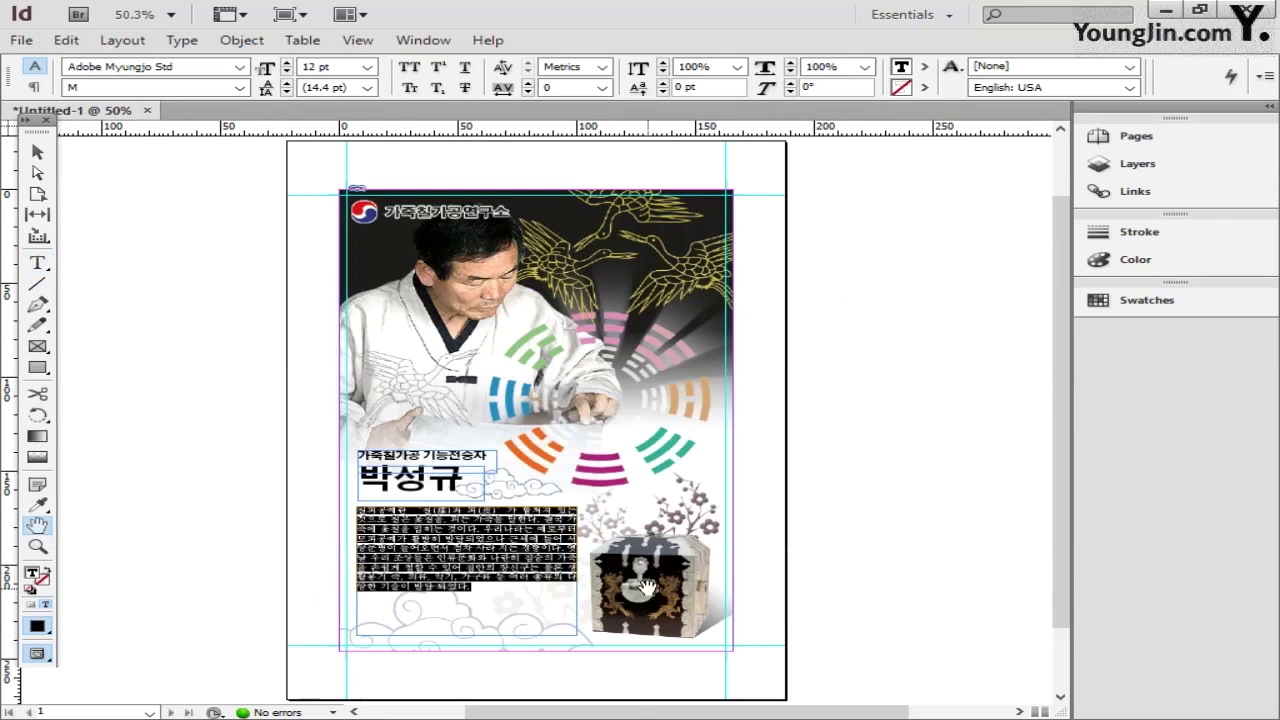
pyautogui.press('z')
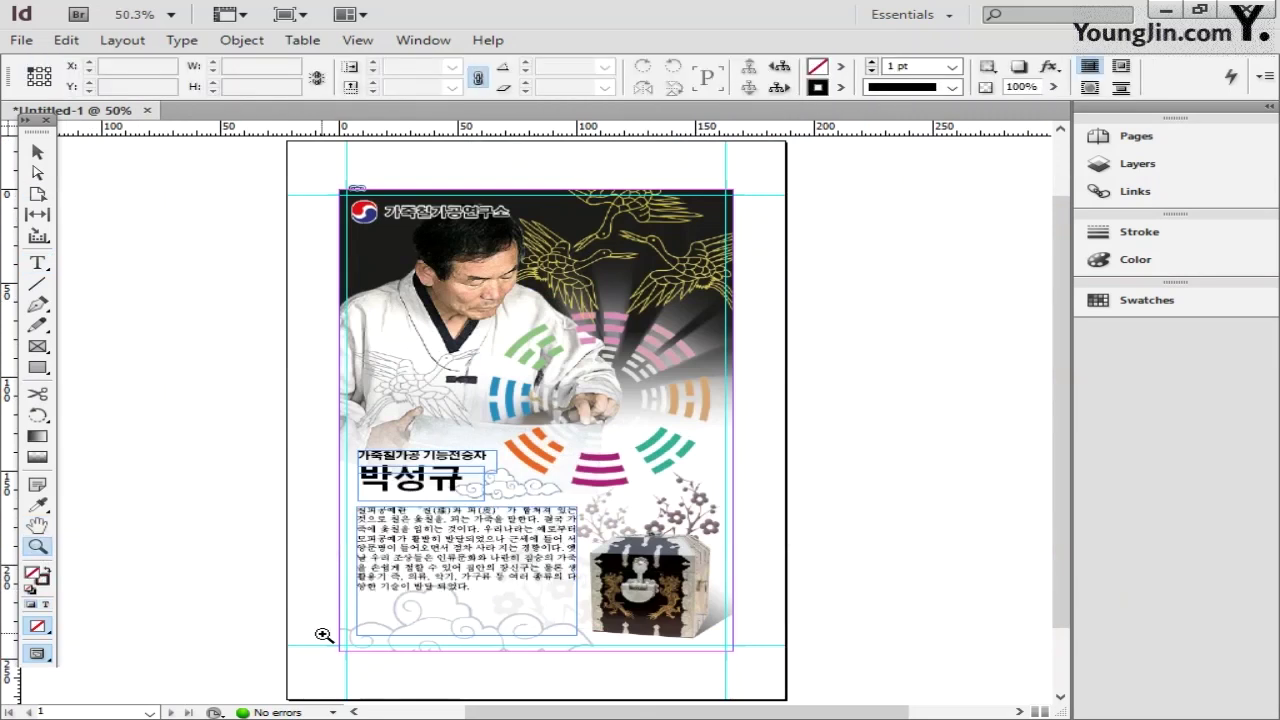
pyautogui.moveTo(313, 634); pyautogui.dragTo(380, 677)
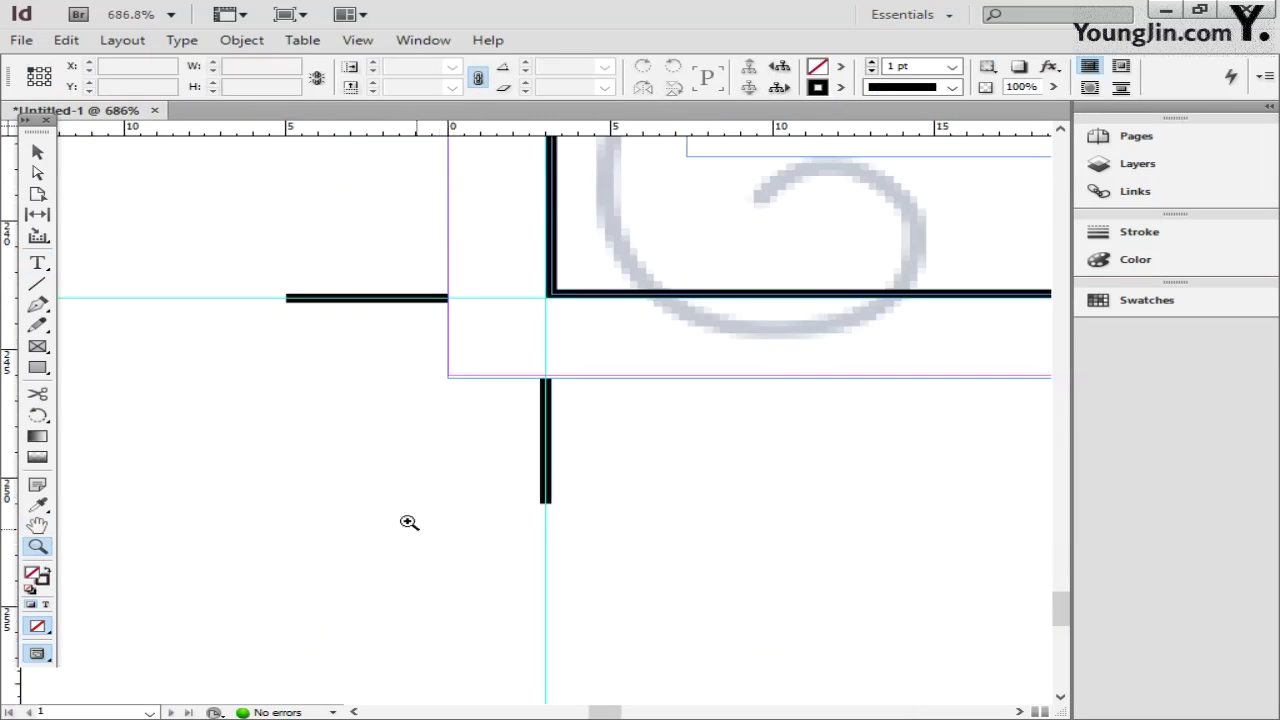
pyautogui.click(38, 262)
pyautogui.moveTo(578, 408); pyautogui.dragTo(740, 537)
pyautogui.write('01')
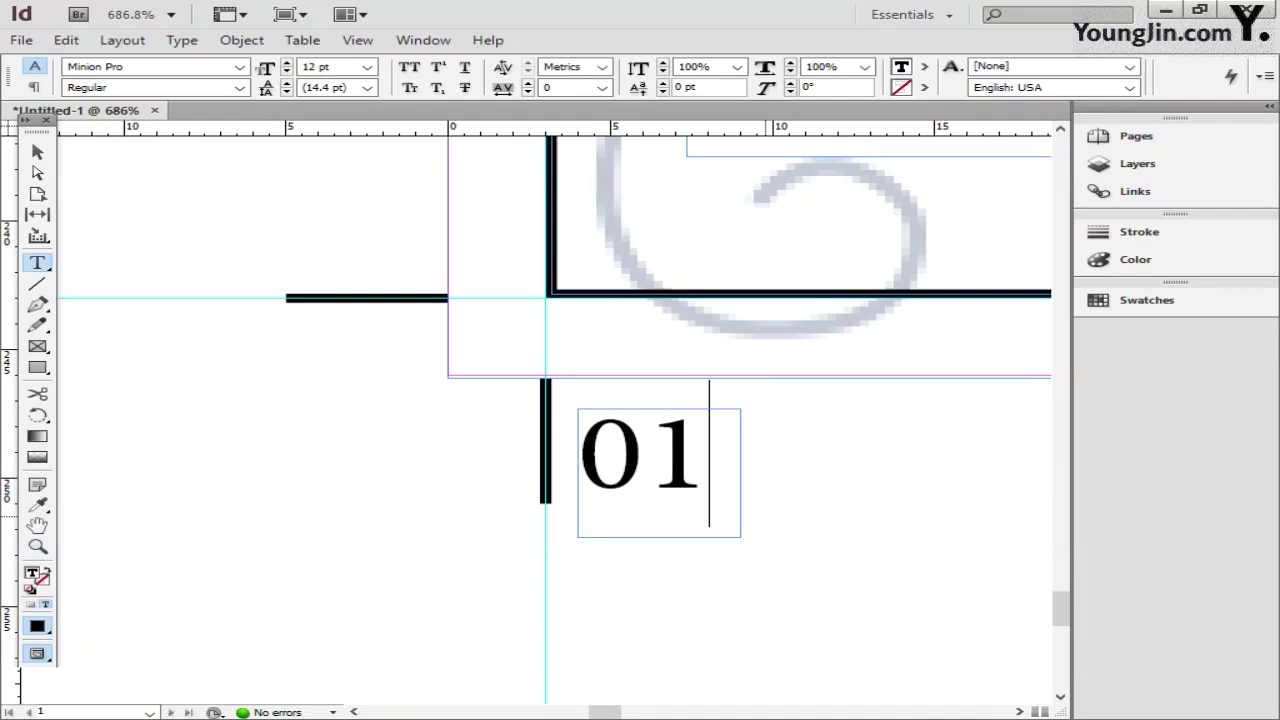
# - Set the page number 01 in the Dotum font at 10 pt
pyautogui.hotkey('ctrl', 'a')
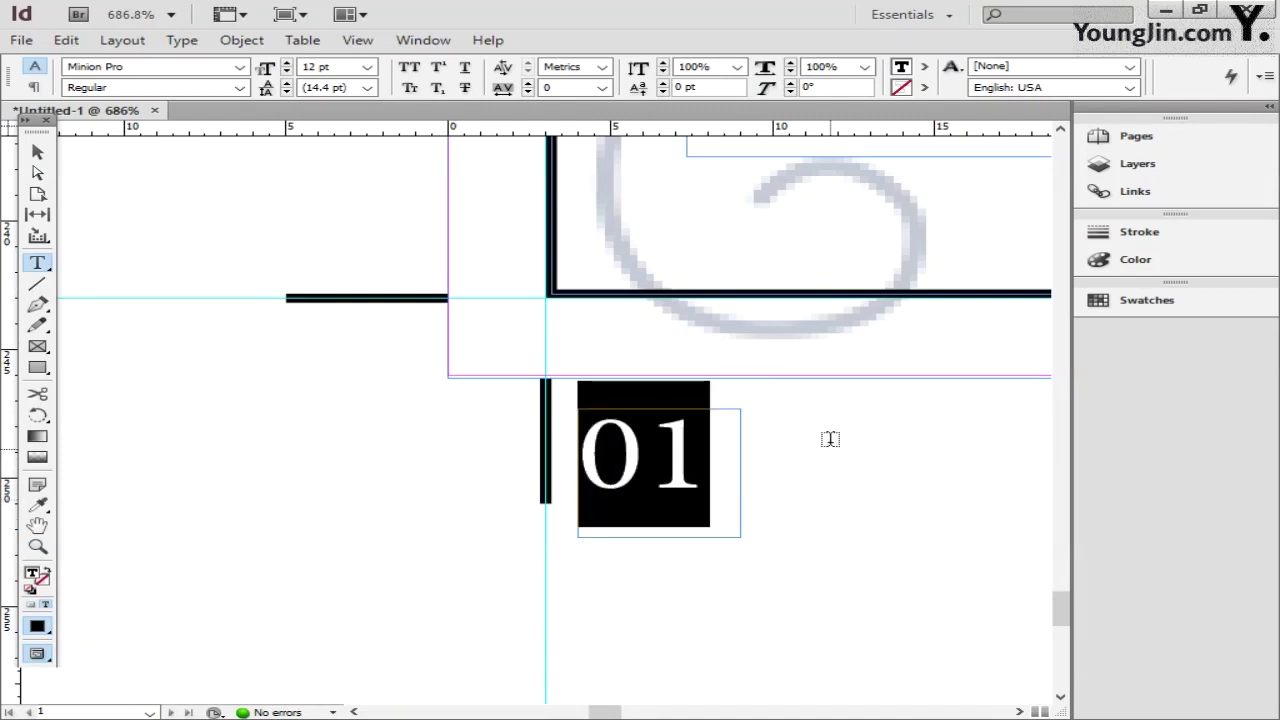
pyautogui.click(240, 66)
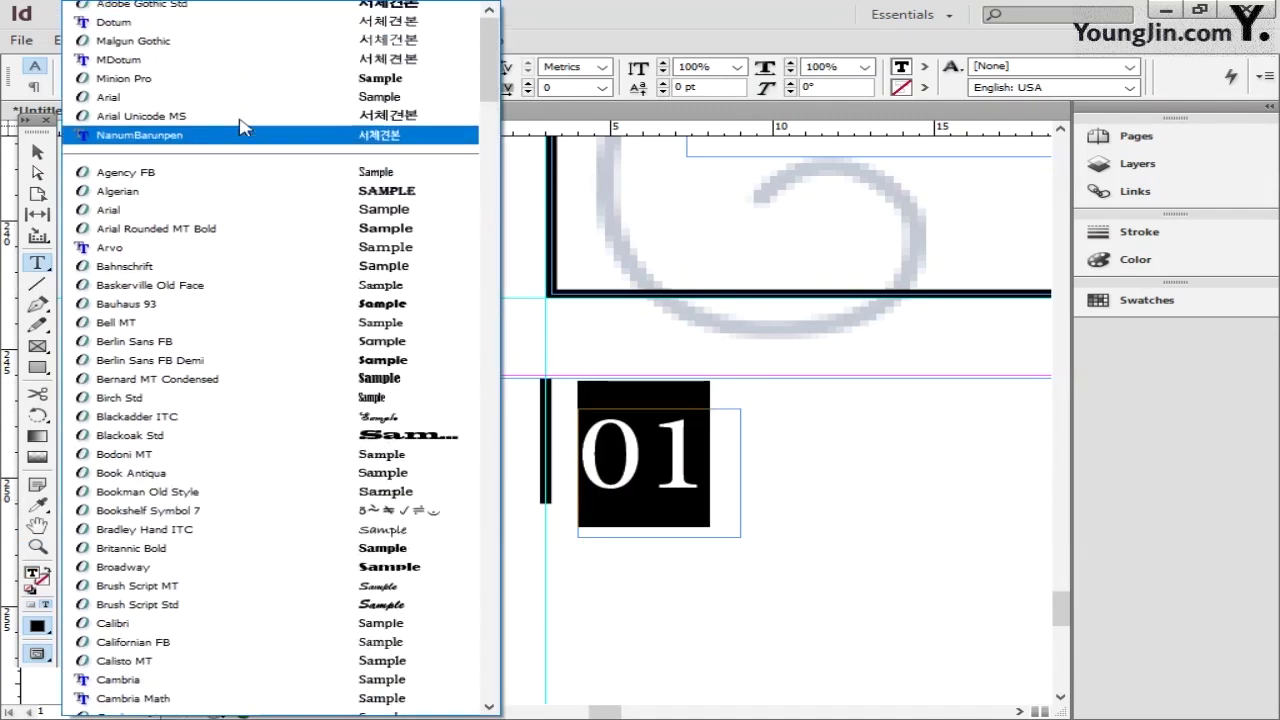
pyautogui.scroll(1, 237, 86)
pyautogui.click(246, 45)
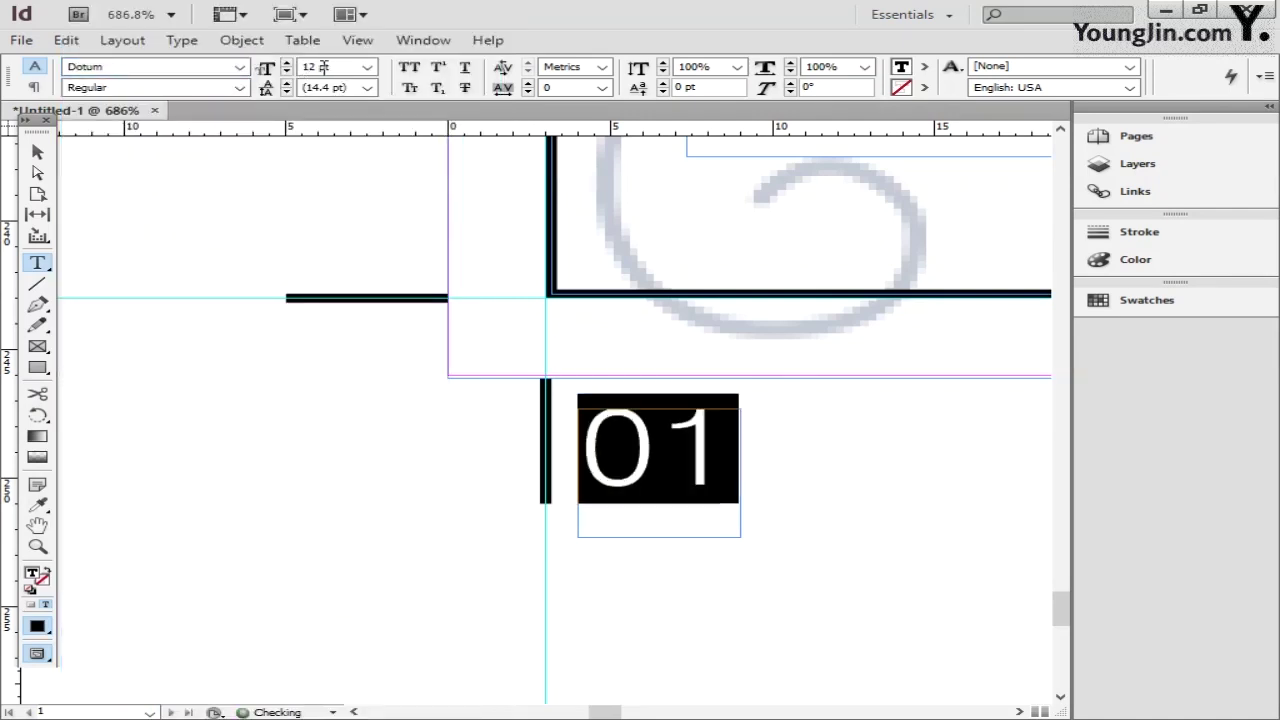
pyautogui.moveTo(323, 66); pyautogui.dragTo(262, 78)
pyautogui.write('10')
pyautogui.press('Return')
pyautogui.press('Escape')
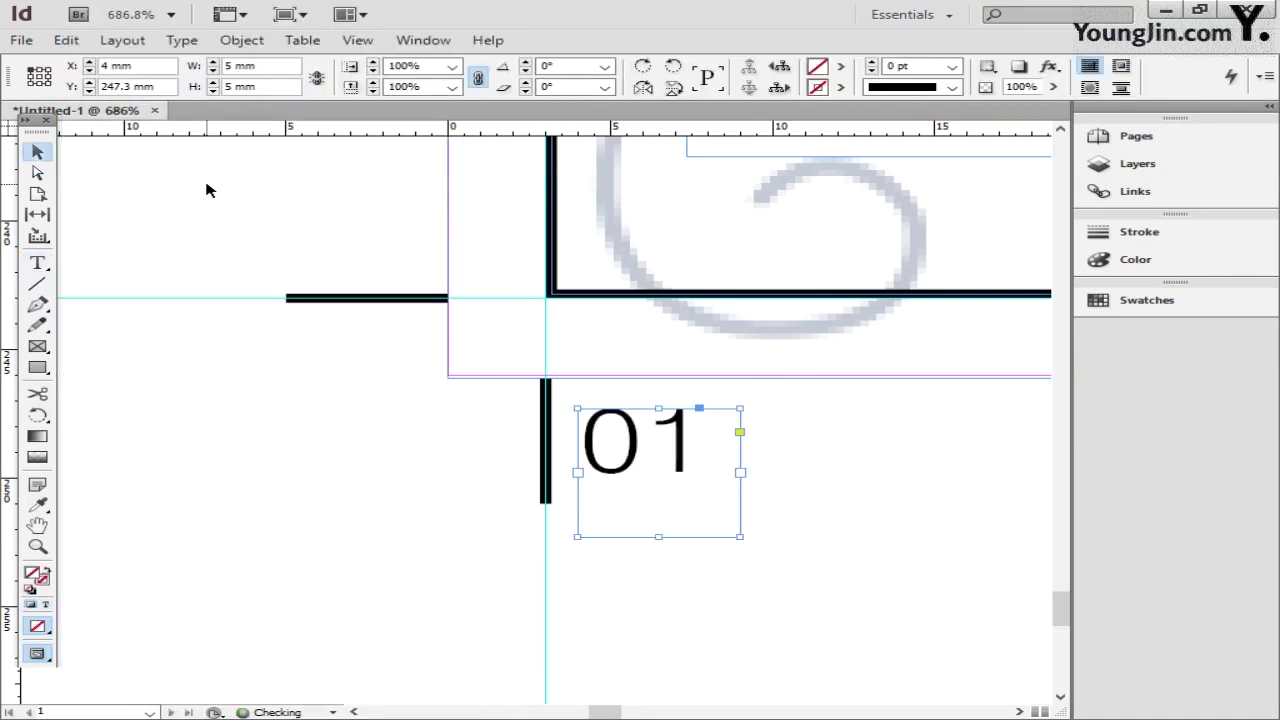
# - Nudge the page number frame down to about Y 248.4 mm, beside the lower end of the crop mark
pyautogui.press('Down')
pyautogui.press('Down')
pyautogui.press('Down')
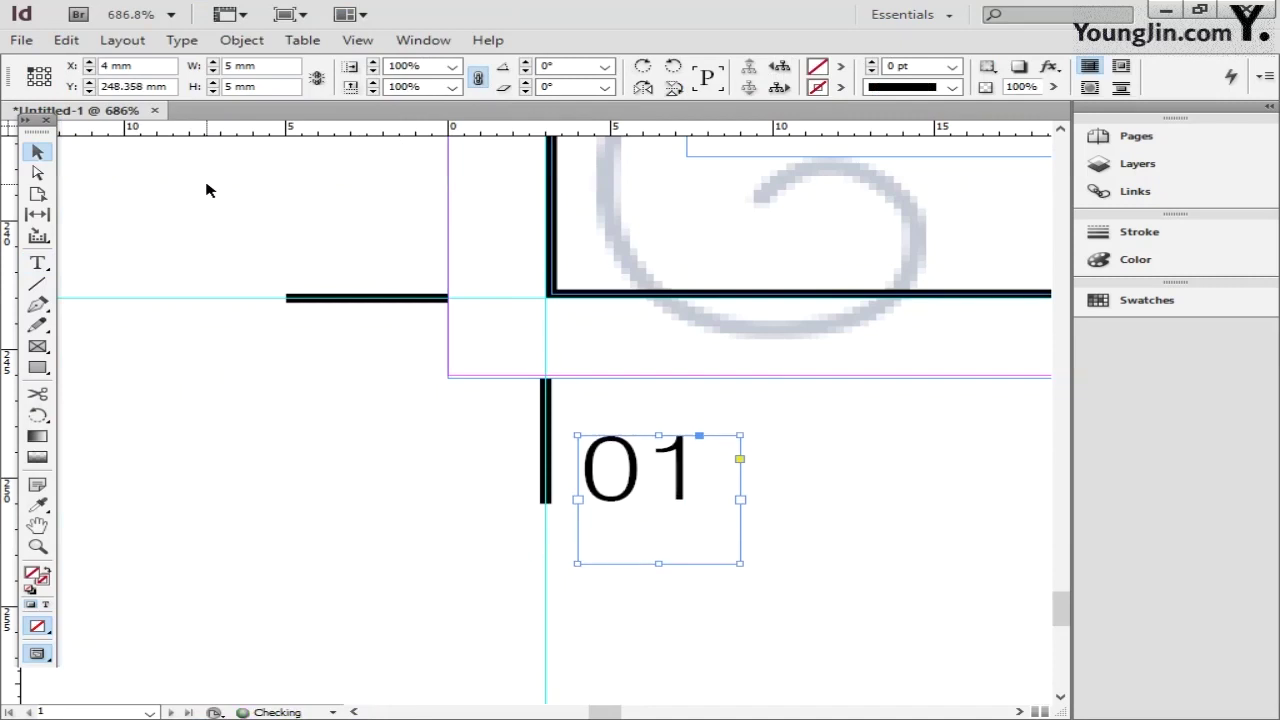
# - Fit the whole page in view and save the document as 01 in the 작업 folder, in InDesign CS6 document format
pyautogui.doubleClick(37, 525)
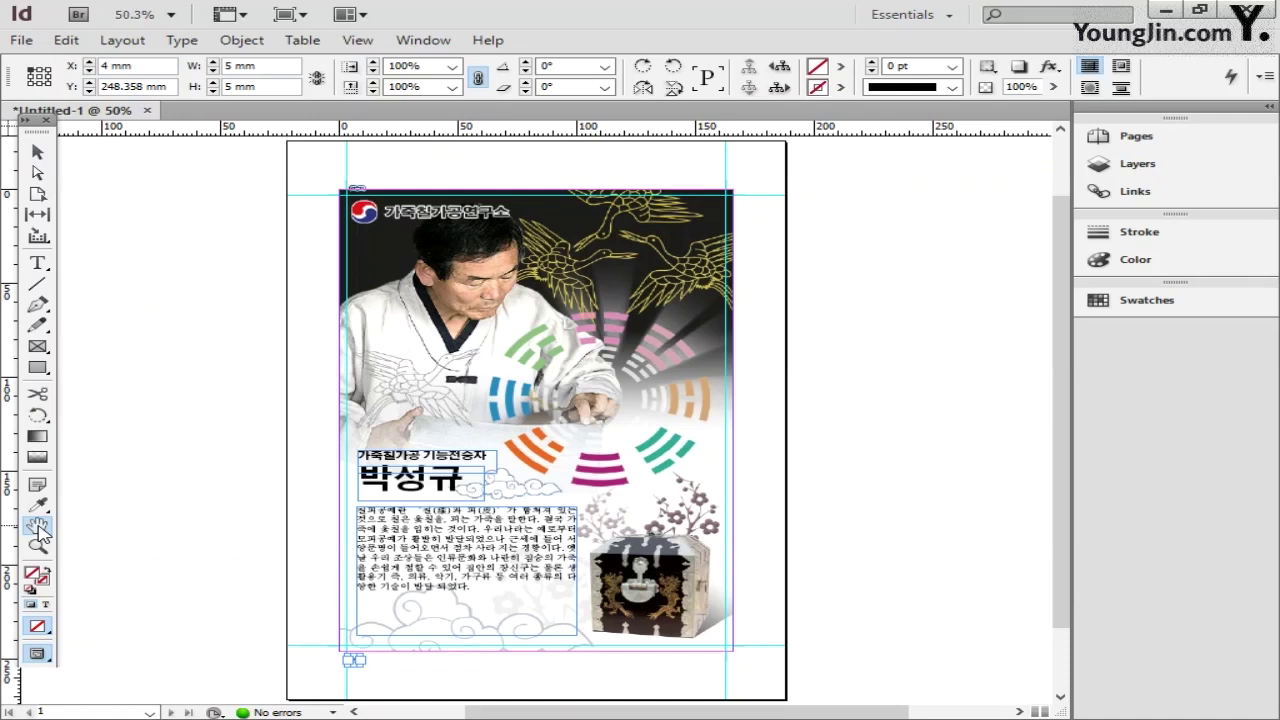
pyautogui.click(39, 525)
pyautogui.click(21, 40)
pyautogui.click(76, 200)
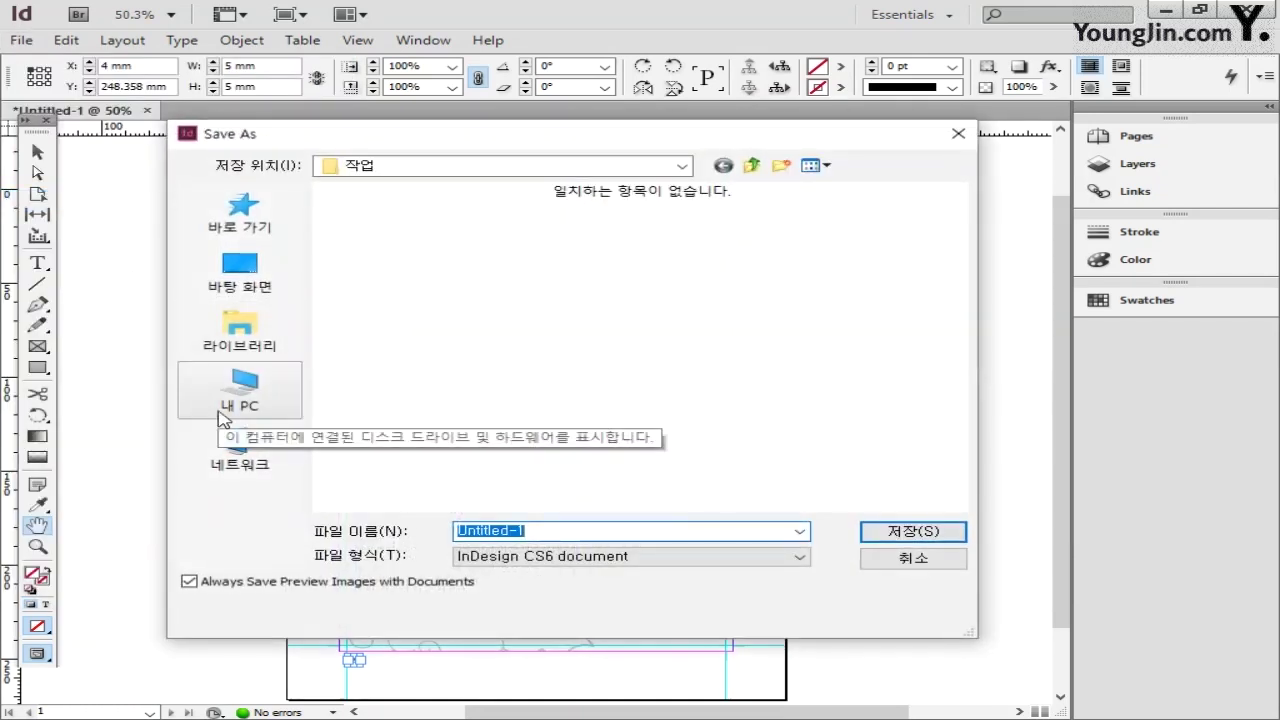
pyautogui.write('01')
pyautogui.click(940, 531)
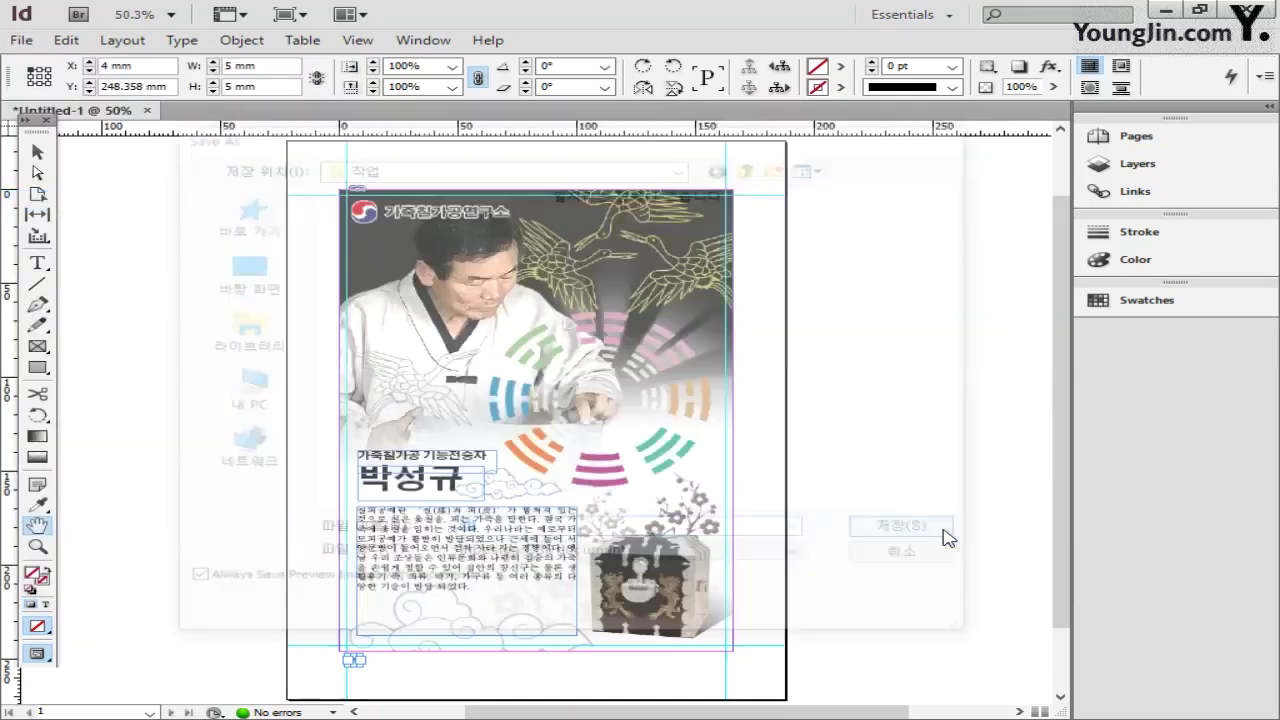